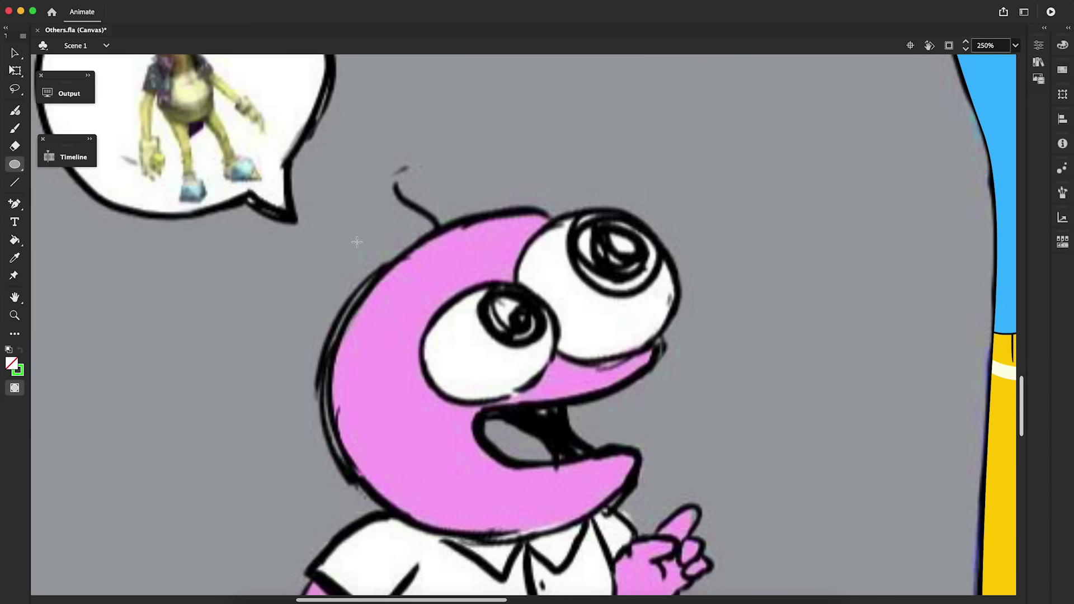
Step: Draw an unfilled green oval over the character's head and adjust it to match the sketched head shape
left_click_drag(322, 219, 672, 531)
key("q")
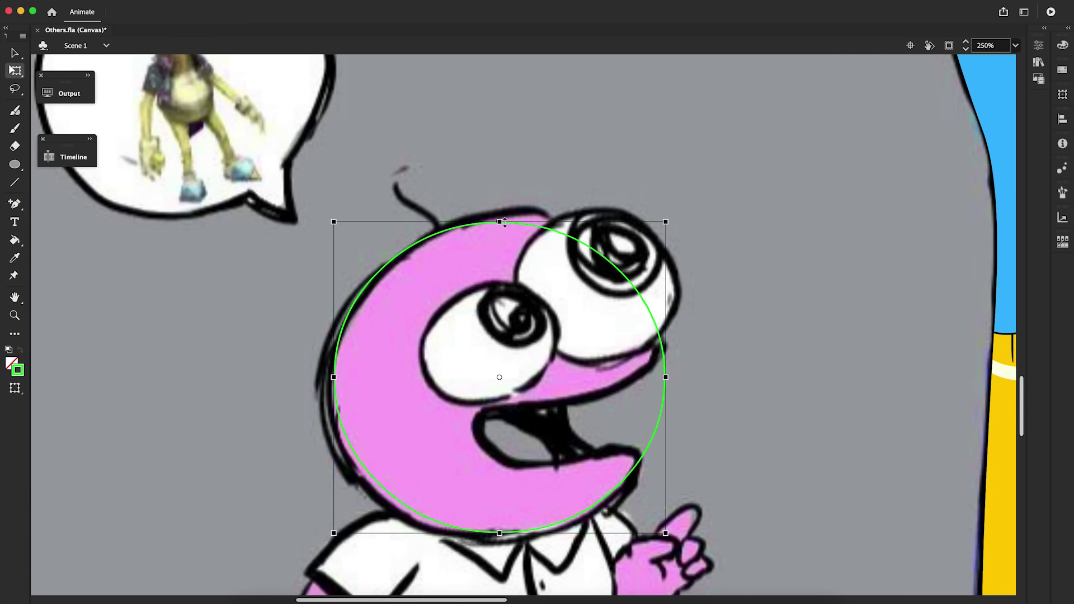
left_click_drag(673, 384, 676, 360)
key("v")
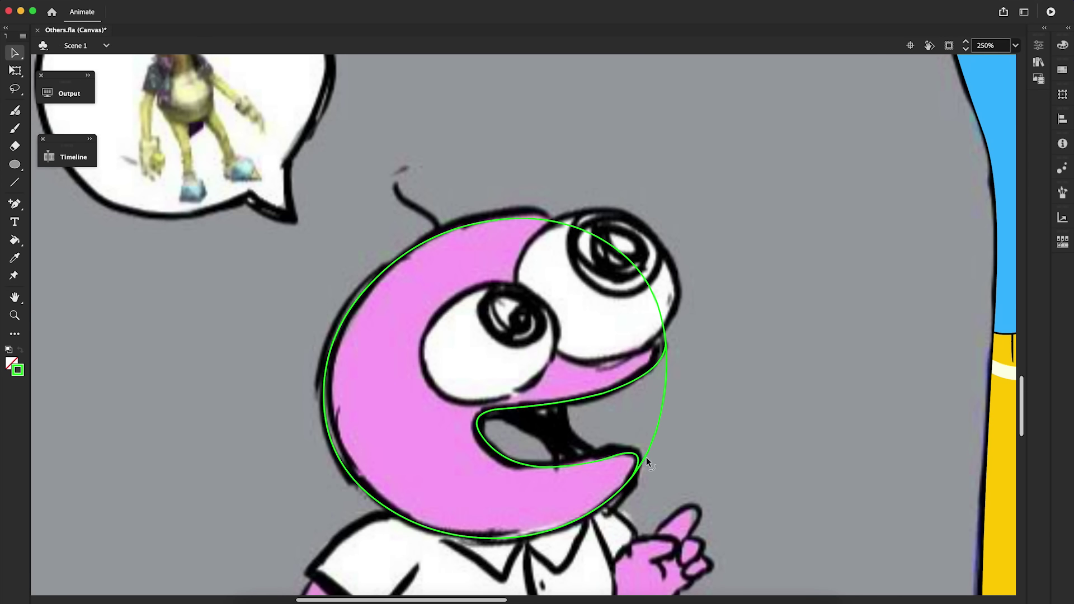
Step: Delete the head oval's segment across the open mouth and adjust the corner of the upper lip to the sketch
right_click(403, 519)
left_click(434, 458)
left_click(666, 384)
key("Delete")
left_click_drag(666, 347, 663, 347)
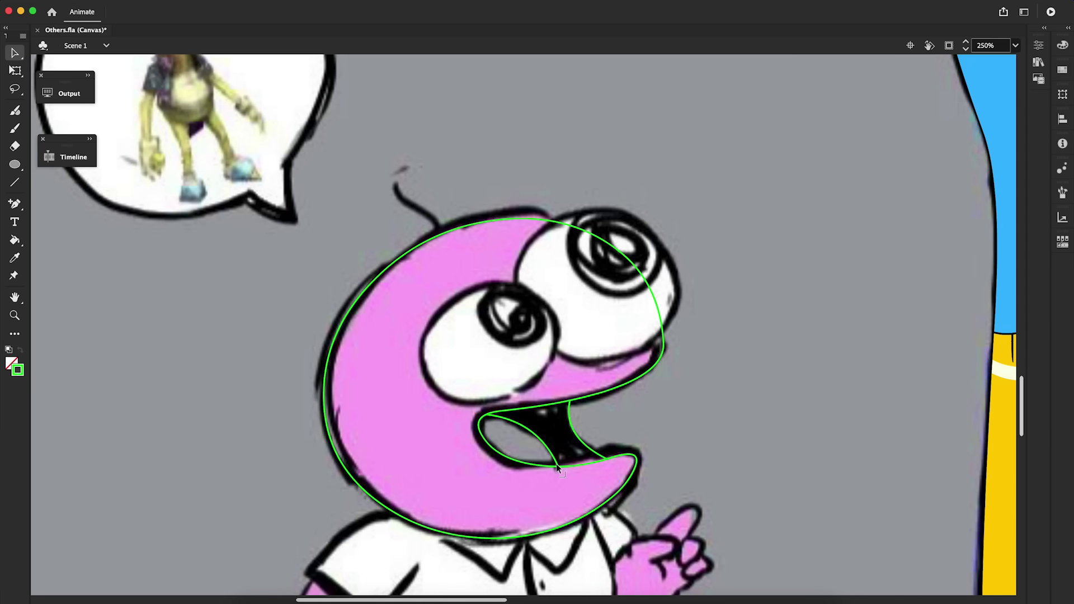
Step: Trace the two eyeballs with oval outlines fitted to the sketch
key("q")
left_click_drag(564, 284, 545, 267)
key("v")
left_click_drag(539, 380, 693, 323)
key("q")
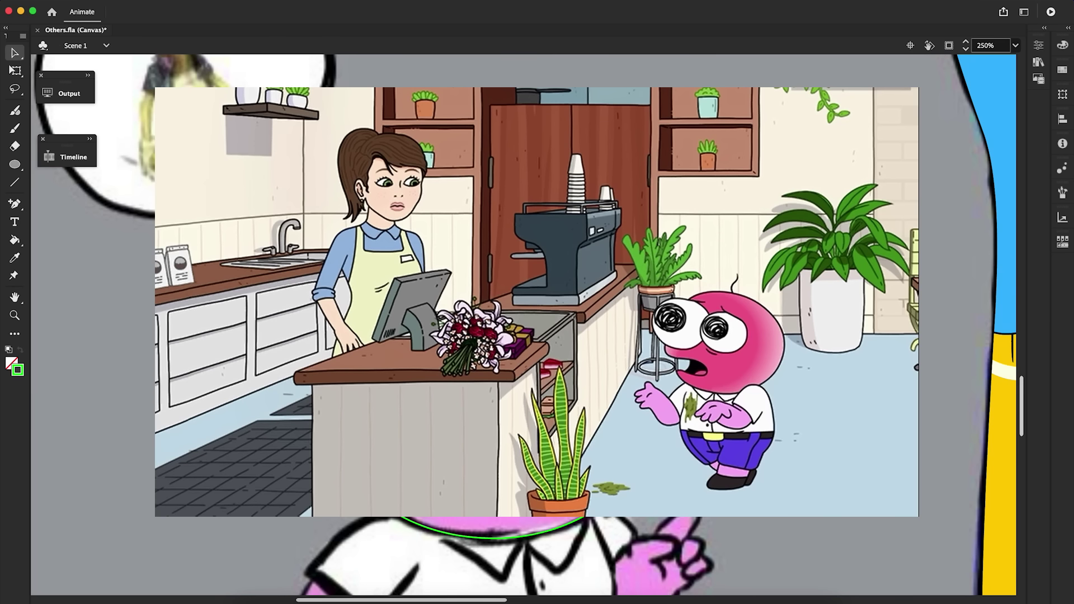
Step: Fill the head with light pink and the mouth interior with black
scroll(524, 325, "down", 2)
key("k")
left_click(427, 392)
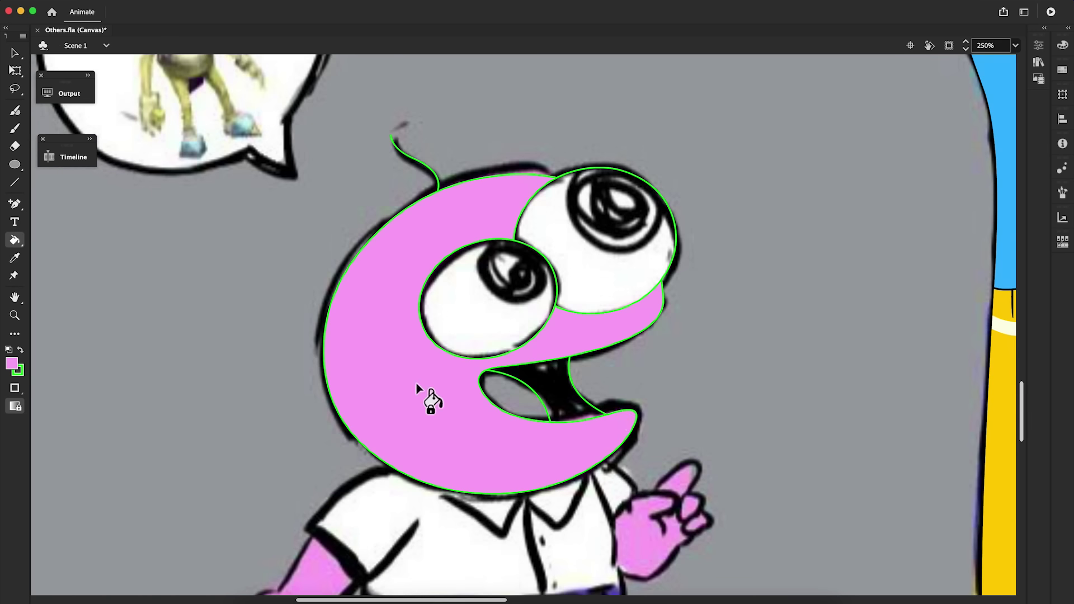
left_click(575, 413)
Step: Choose a medium pink fill colour and apply it to the tongue
key("v")
left_click_drag(364, 274, 662, 495)
left_click(11, 364)
left_click(102, 223)
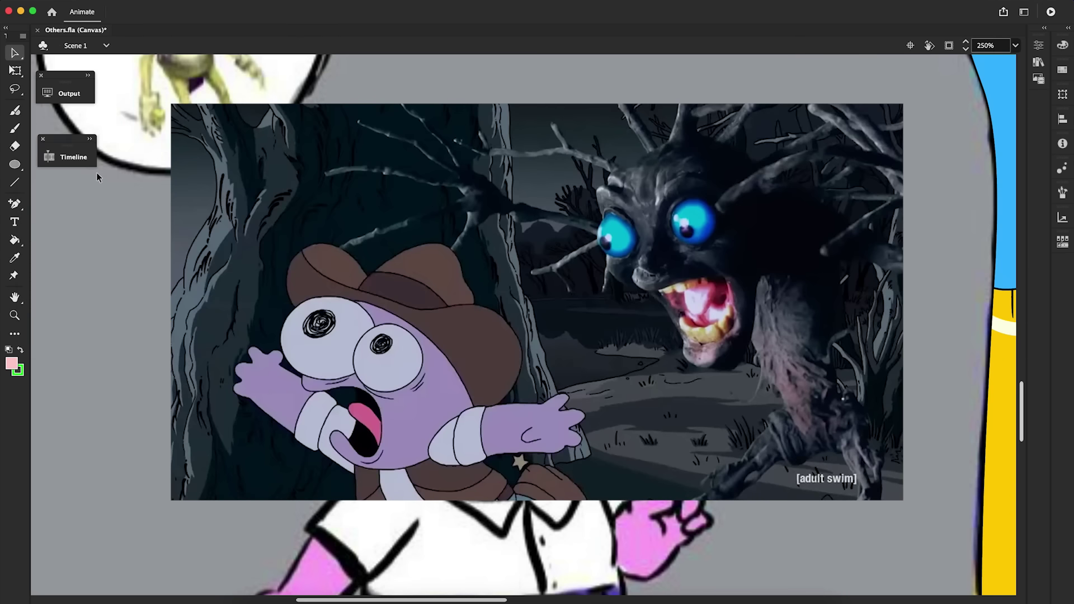
left_click(11, 364)
left_click(148, 231)
Step: Trace the shoulder, sleeve and lowered arm with lines, joining and bending them to follow the sketch
key("n")
scroll(414, 582, "down", 5)
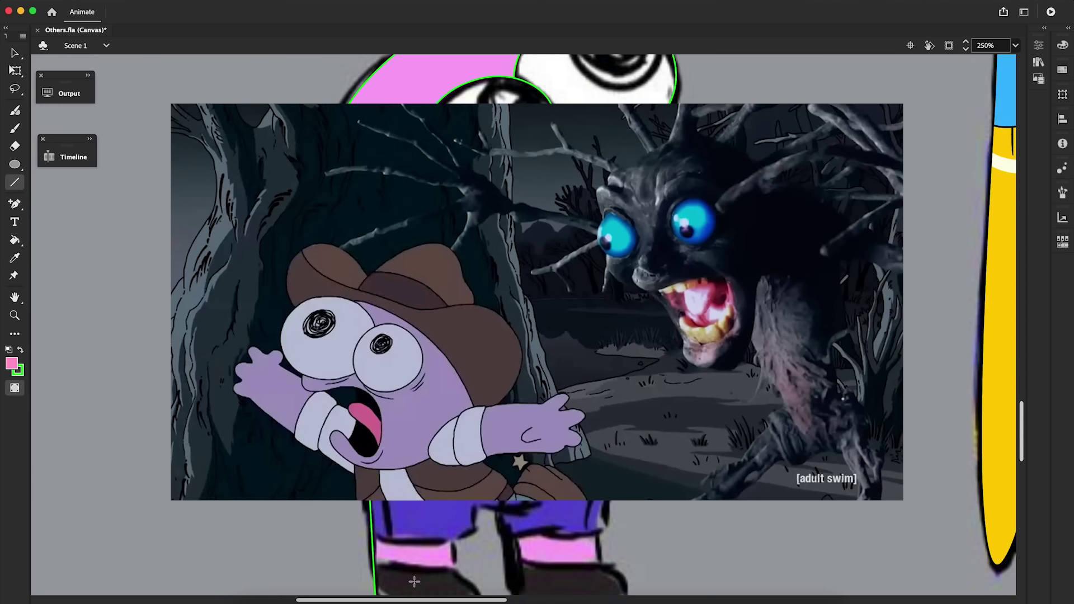
left_click_drag(395, 307, 314, 372)
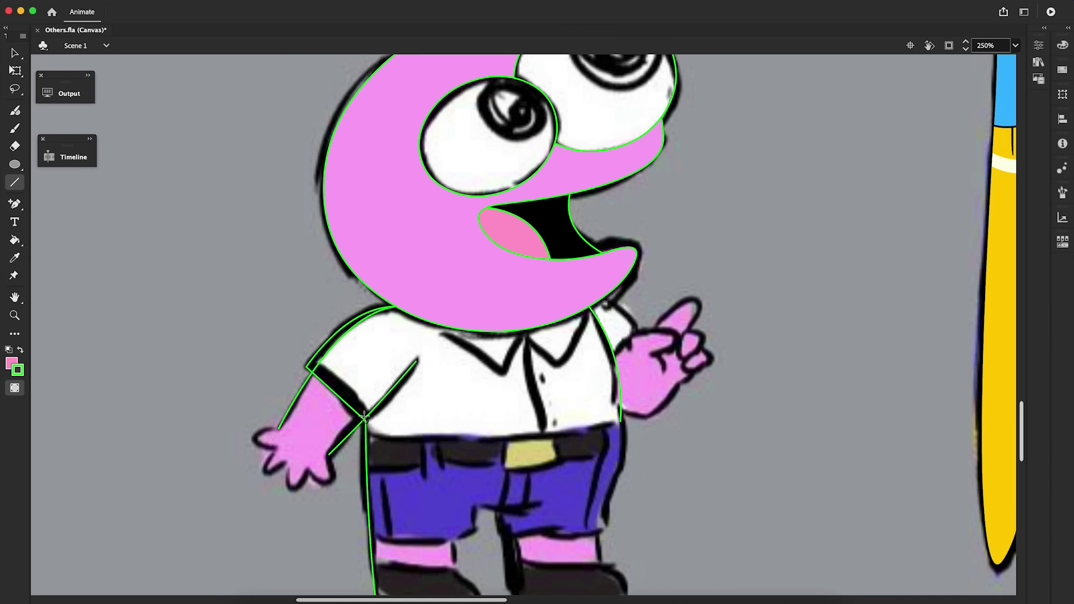
left_click_drag(366, 417, 369, 414)
key("v")
left_click_drag(366, 422, 364, 419)
key("n")
Step: Trace the fingers of the lowered hand
left_click_drag(280, 455, 265, 474)
key("n")
mouse_move(287, 465)
left_mouse_down()
mouse_move(309, 472)
mouse_move(291, 489)
left_mouse_up()
Step: Trace the trousers with a curved waistline, the outer edge, the lower hem and the inner leg line
mouse_move(310, 473)
left_mouse_down()
mouse_move(329, 455)
mouse_move(620, 422)
left_mouse_up()
left_click_drag(493, 430, 494, 438)
left_click_drag(620, 423, 610, 493)
key("n")
left_click_drag(371, 542, 614, 534)
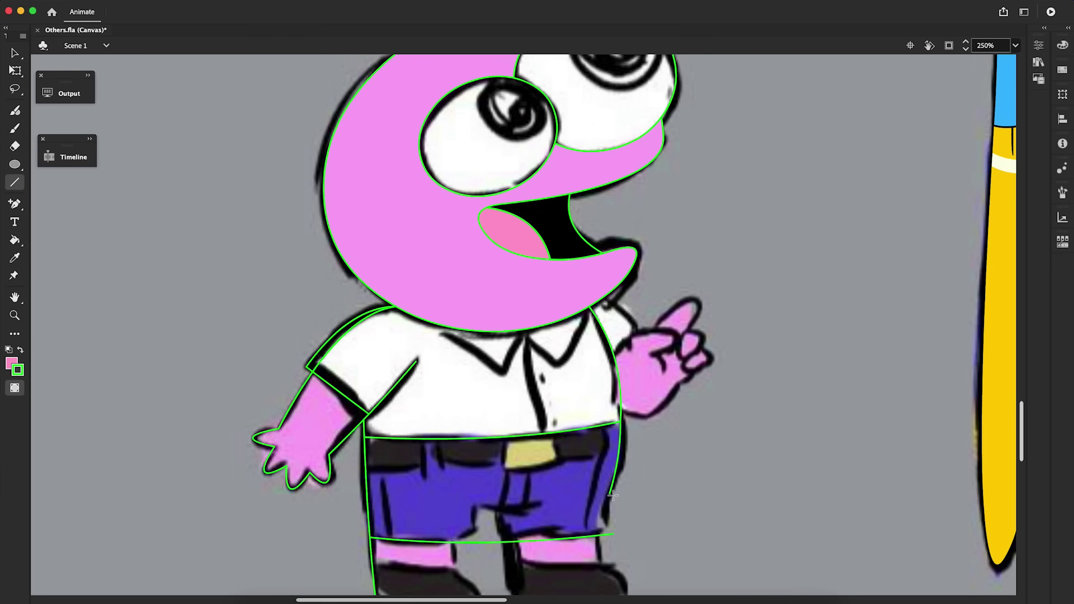
key("n")
left_click_drag(506, 510, 509, 592)
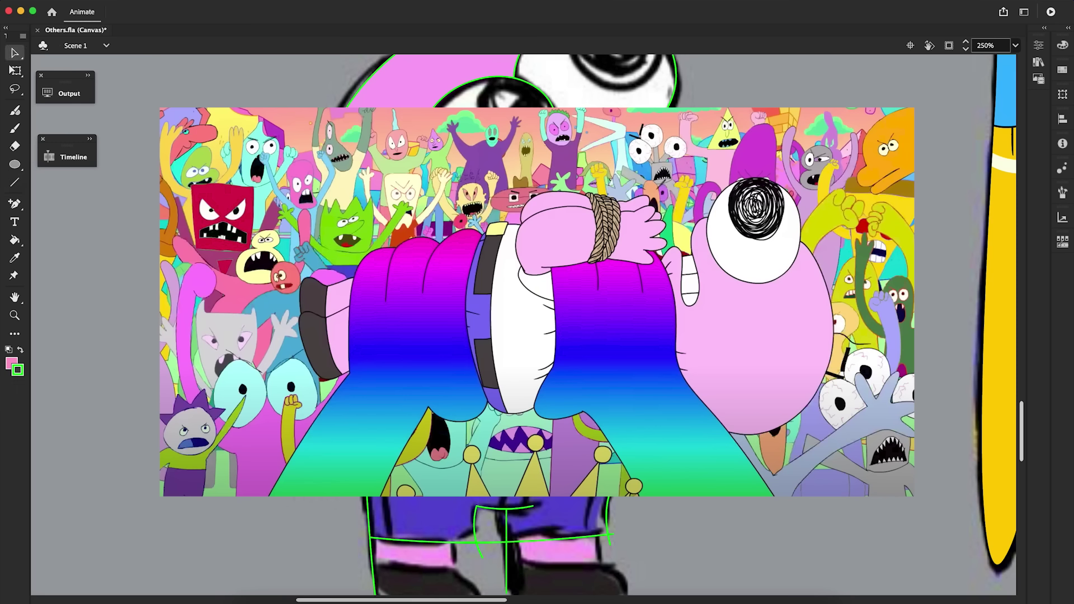
Step: Trace both points of the shirt collar beneath the head
key("n")
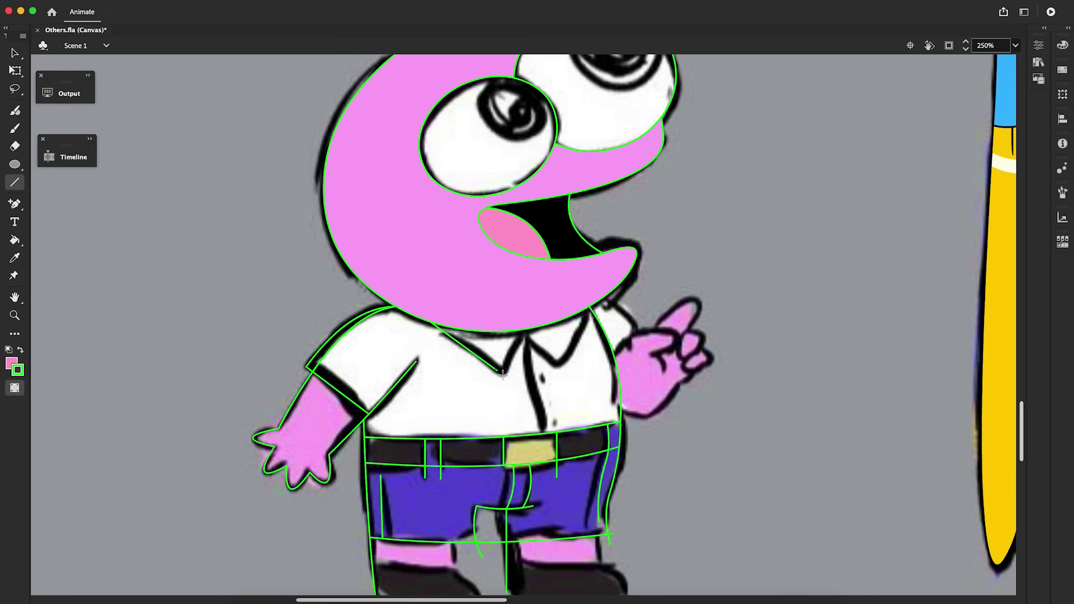
left_click_drag(431, 323, 500, 373)
left_click_drag(500, 373, 527, 330)
mouse_move(527, 329)
left_mouse_down()
mouse_move(562, 365)
mouse_move(589, 307)
left_mouse_up()
Step: Trace the left ankle and shoe, closing the shoe with a straight sole line
scroll(579, 342, "down", 2)
key("n")
left_click_drag(454, 451, 454, 518)
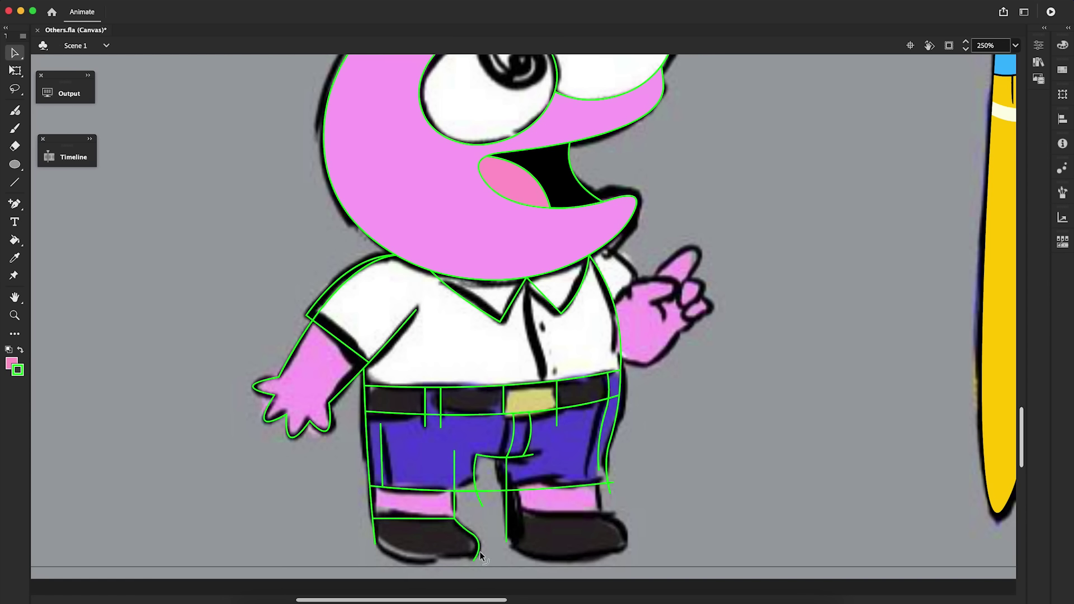
key("n")
left_click_drag(482, 555, 377, 555)
Step: Trace the right ankle and shoe, curving the toe and the shoe's upper edge to the sketch
key("v")
left_click_drag(463, 532, 627, 547)
key("n")
mouse_move(628, 547)
left_mouse_down()
mouse_move(595, 512)
mouse_move(594, 463)
left_mouse_up()
left_click_drag(506, 510, 594, 512)
key("v")
left_click_drag(612, 529, 618, 524)
left_click_drag(577, 511, 578, 514)
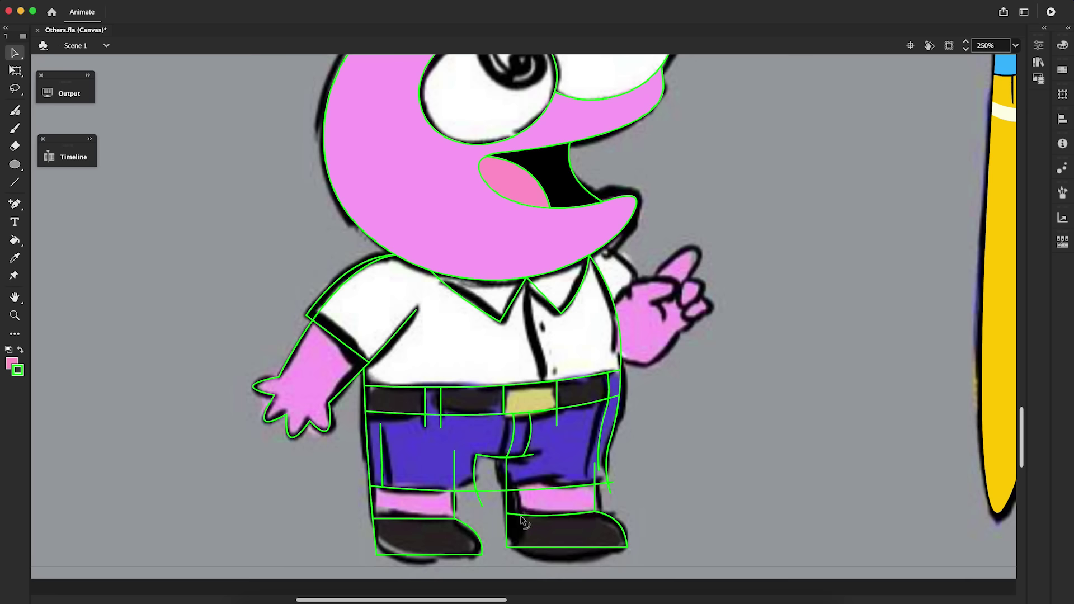
Step: Delete the excess hem line between the legs and shift the right leg's inner edge to the sketch
key("super+a")
right_click(507, 411)
left_click(535, 459)
left_click(491, 492)
key("Delete")
left_click_drag(506, 547, 514, 513)
left_click_drag(506, 491, 514, 490)
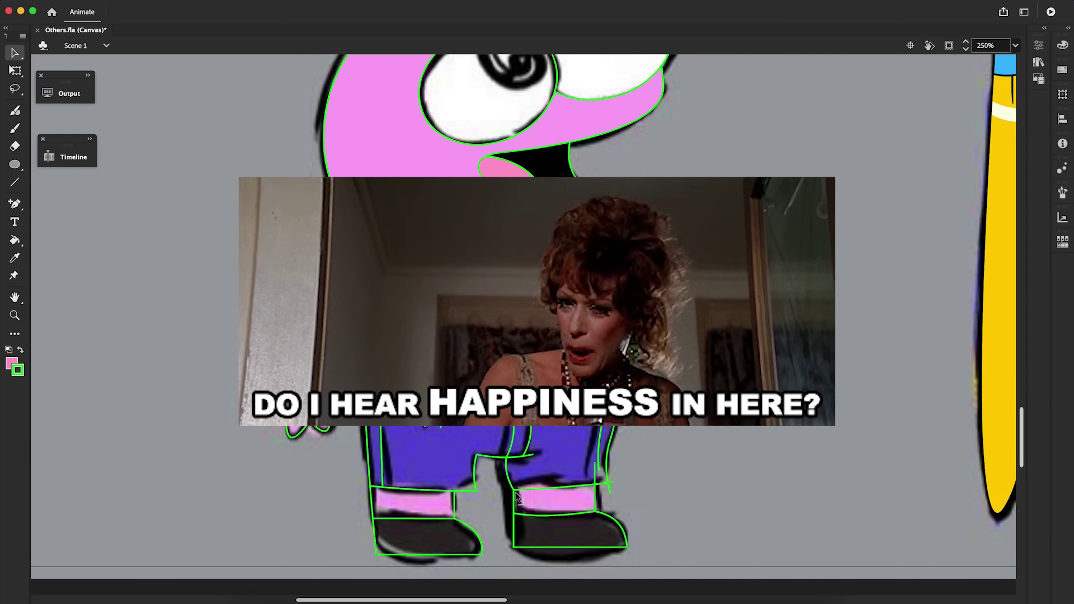
Step: Delete the stray line ends at the right trouser hem and straighten the right leg's inner edge
left_click(595, 473)
key("Delete")
left_click(610, 489)
key("Delete")
key("z")
left_click(549, 470)
key("v")
left_click_drag(439, 330, 444, 331)
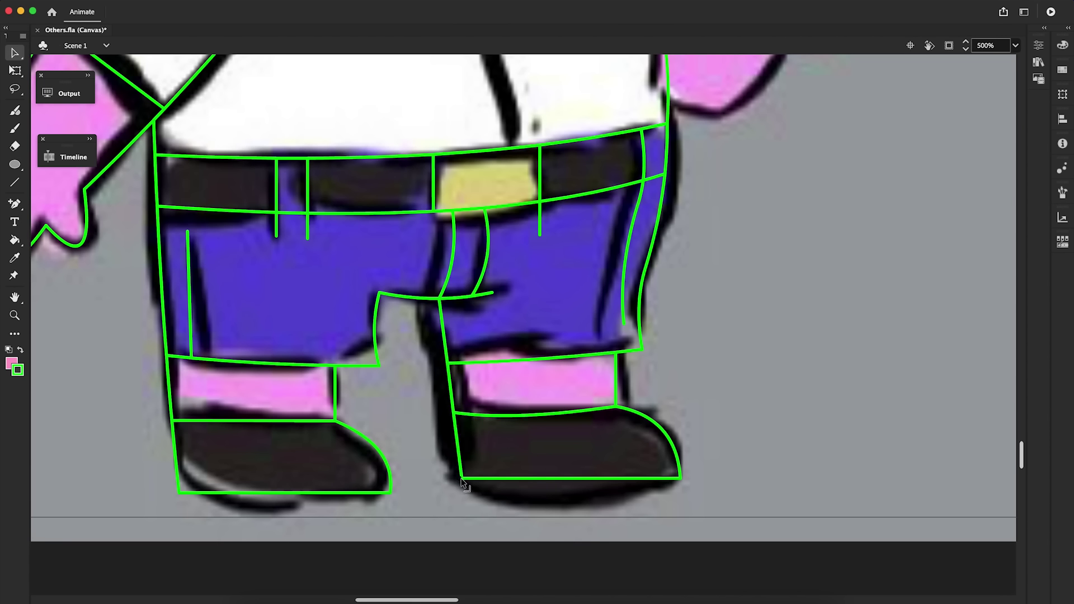
Step: Fill the shirt, belt, buckle, trousers and lowered arm with colours sampled from the sketch
scroll(302, 220, "up", 10)
key("k")
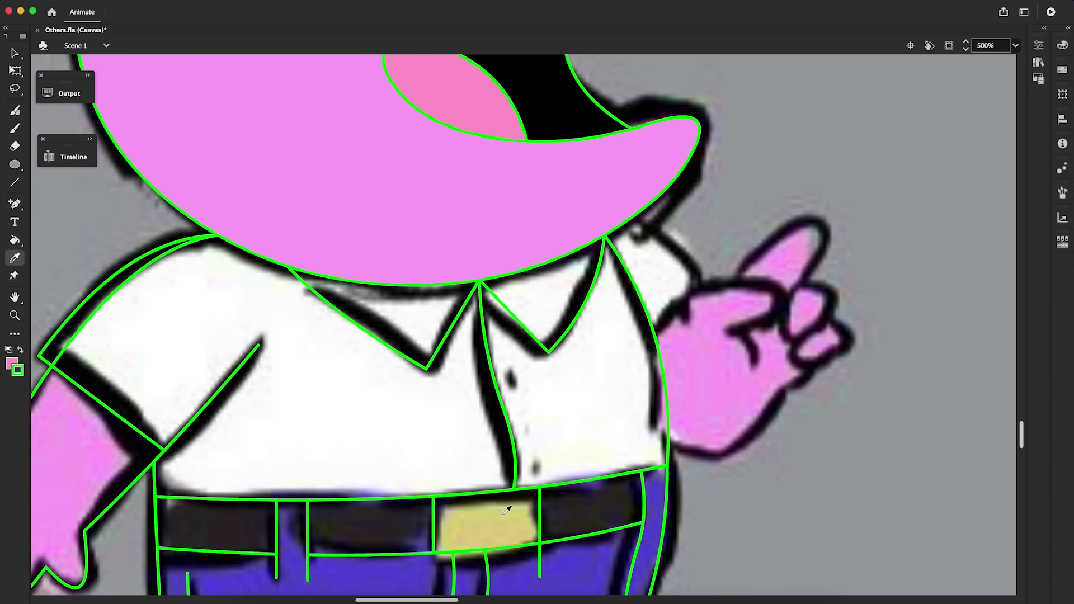
left_click(470, 580)
left_click(364, 579)
key("i")
left_click(130, 319)
left_click(79, 315)
left_click(73, 442)
key("z")
left_click(534, 331, "alt")
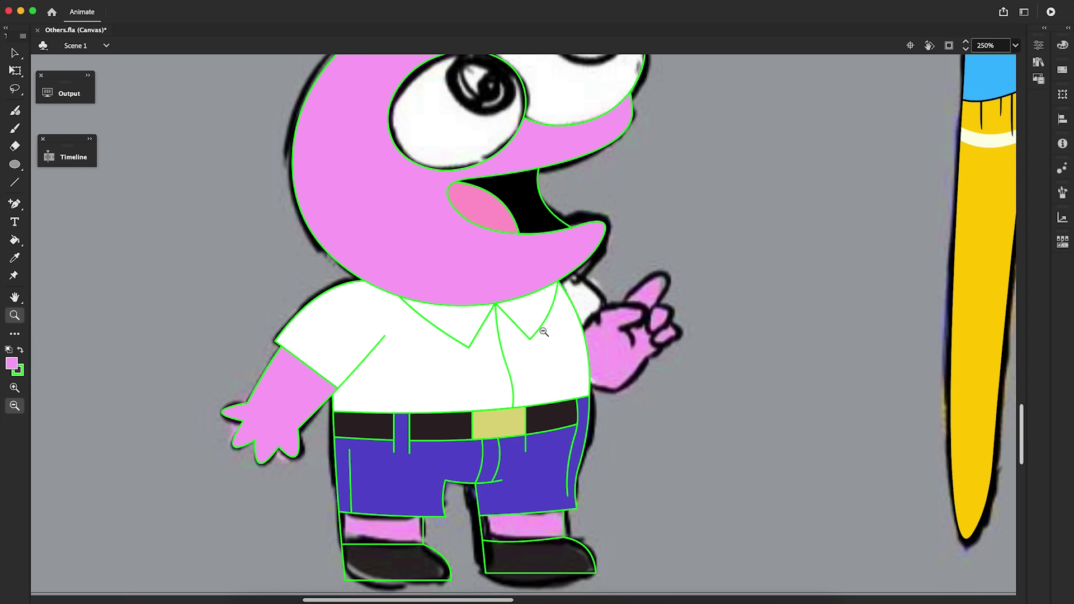
Step: Trace the raised arm's short sleeve, bending its upper edge and adding the cuff line
left_click(572, 301)
key("n")
left_click_drag(520, 269, 593, 337)
key("v")
left_click_drag(558, 302, 565, 296)
key("n")
left_click_drag(577, 352, 535, 400)
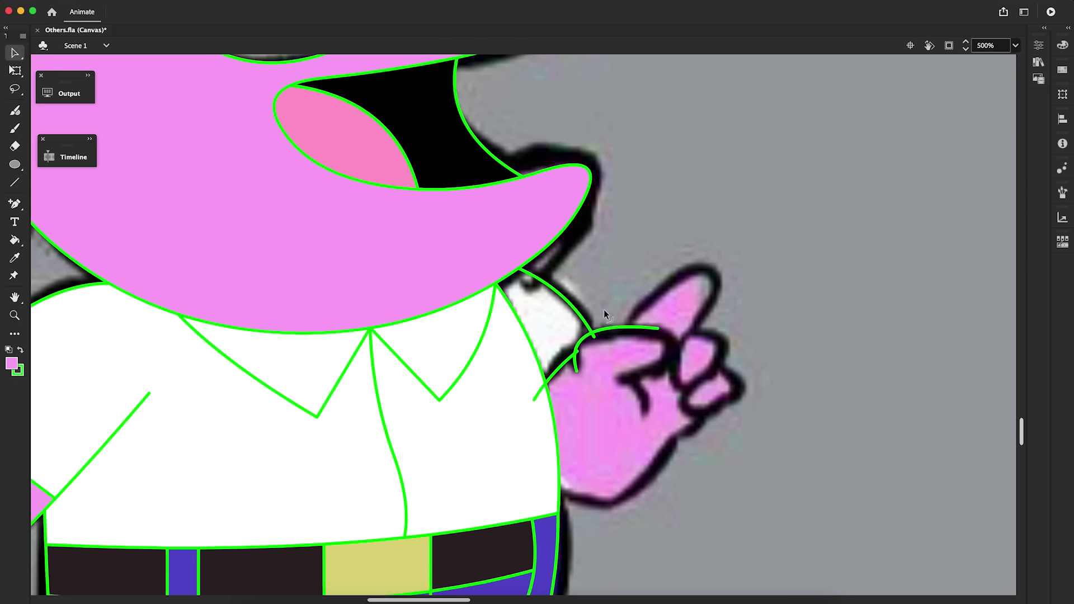
Step: Trace the raised hand's palm crease, the edge below the knuckles and the lower wrist curve
key("n")
left_click_drag(632, 375, 647, 413)
key("v")
left_click_drag(641, 395, 646, 391)
key("n")
left_click_drag(739, 393, 673, 438)
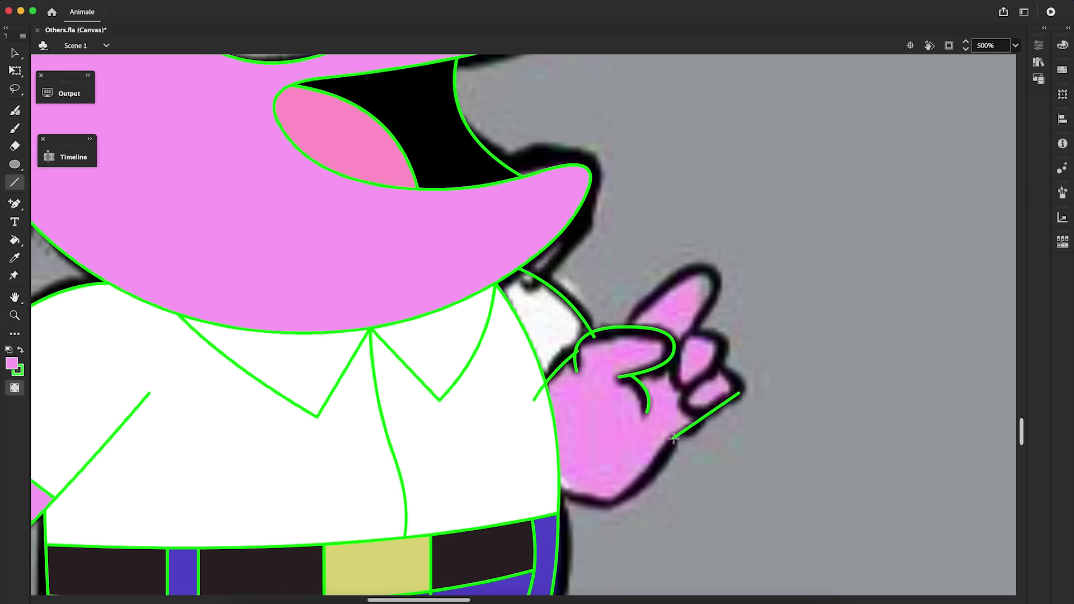
left_click_drag(599, 500, 613, 507)
key("v")
left_click_drag(587, 499, 584, 503)
Step: Trace the raised hand's pointing finger and bend its edge to the sketch
key("n")
left_click_drag(636, 325, 710, 271)
key("v")
left_click_drag(681, 292, 691, 274)
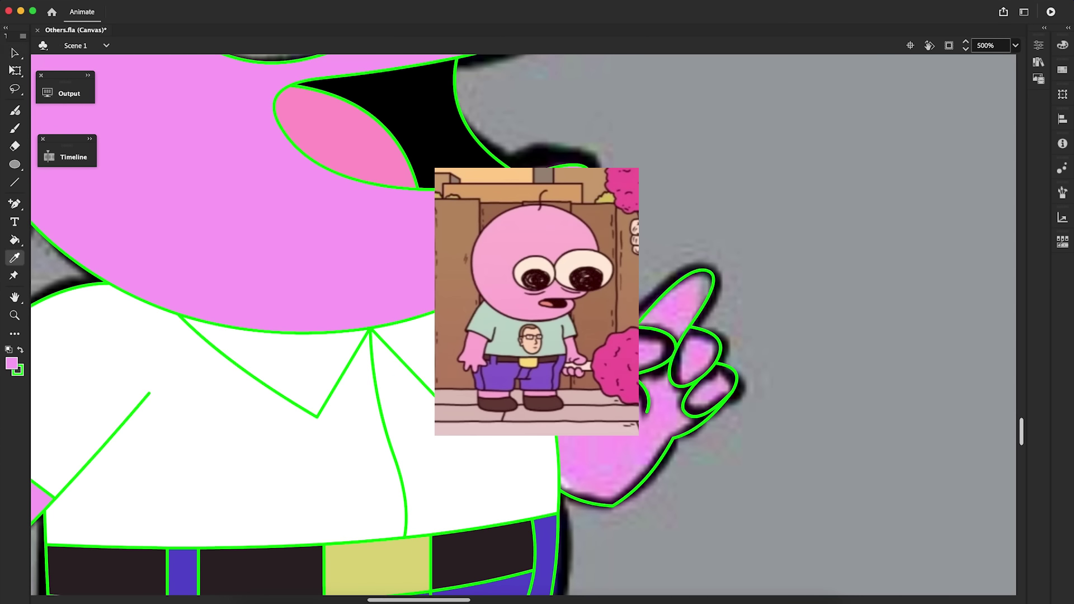
Step: Fill the raised hand and both ankles with the character's light pink
key("z")
left_click(348, 293, "alt")
key("k")
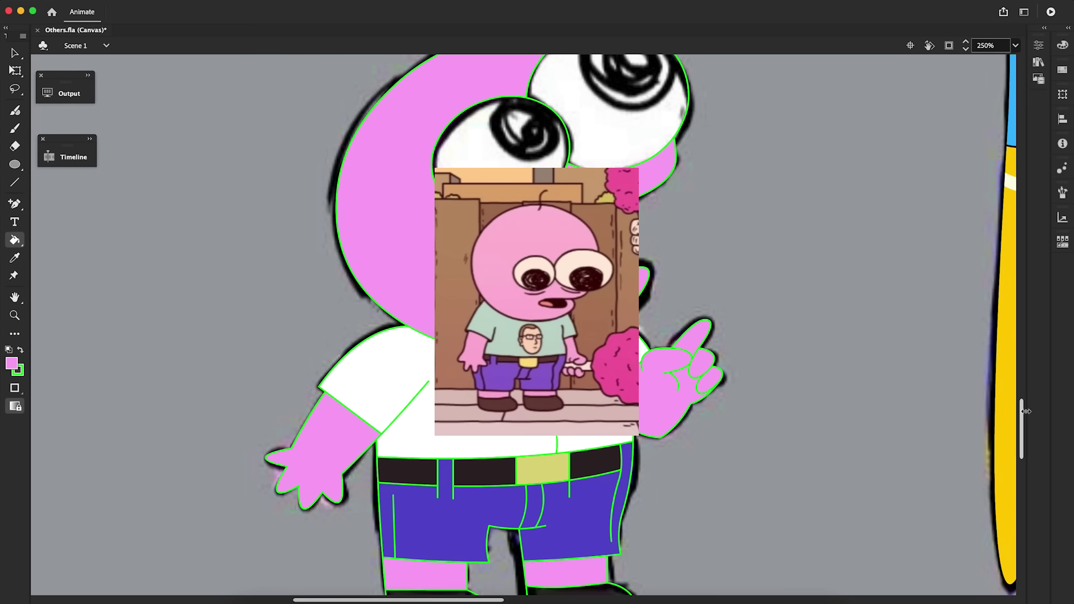
key("i")
left_click(593, 399)
left_click(579, 541)
Step: Give the head a thick black border by filling between two offset outlines, and delete the green guide lines
left_click_drag(1026, 411, 1026, 410)
left_click(15, 316)
key("v")
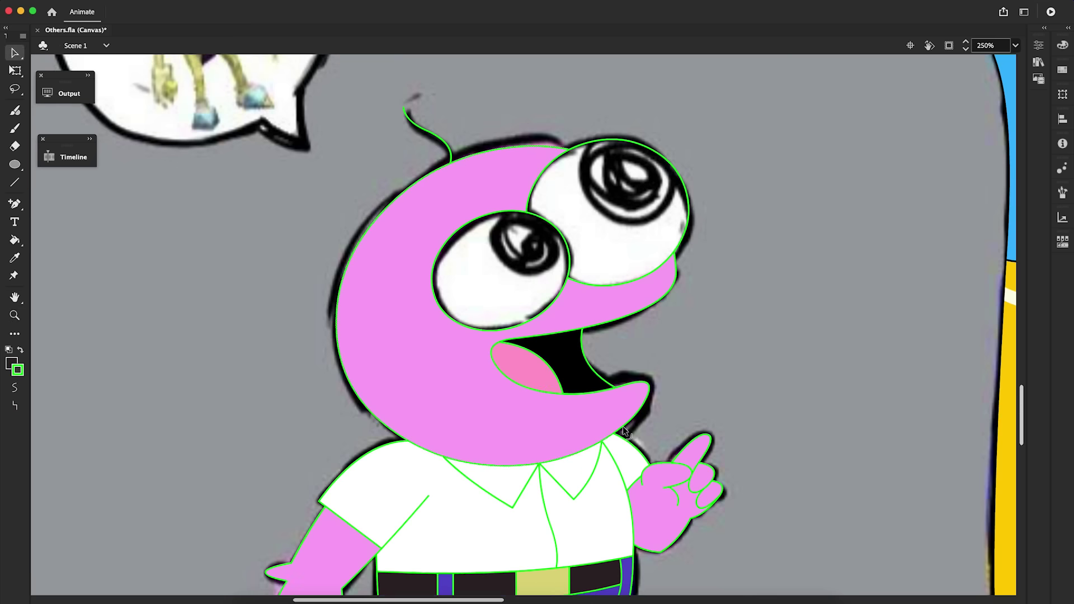
left_click(625, 431)
key("z")
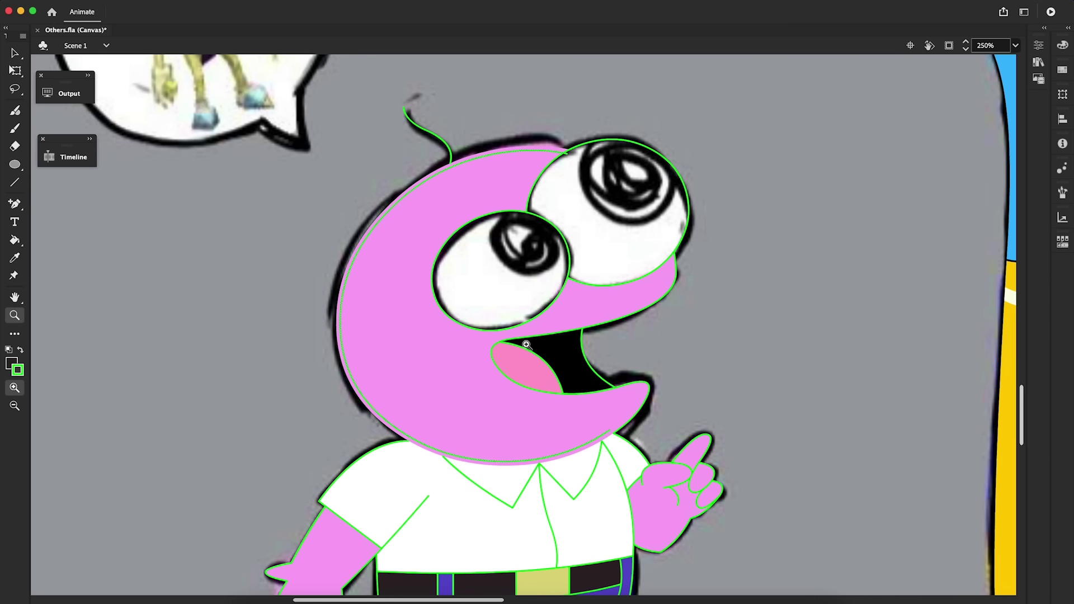
left_click(526, 345)
key("i")
left_click(603, 340)
key("v")
key("Delete")
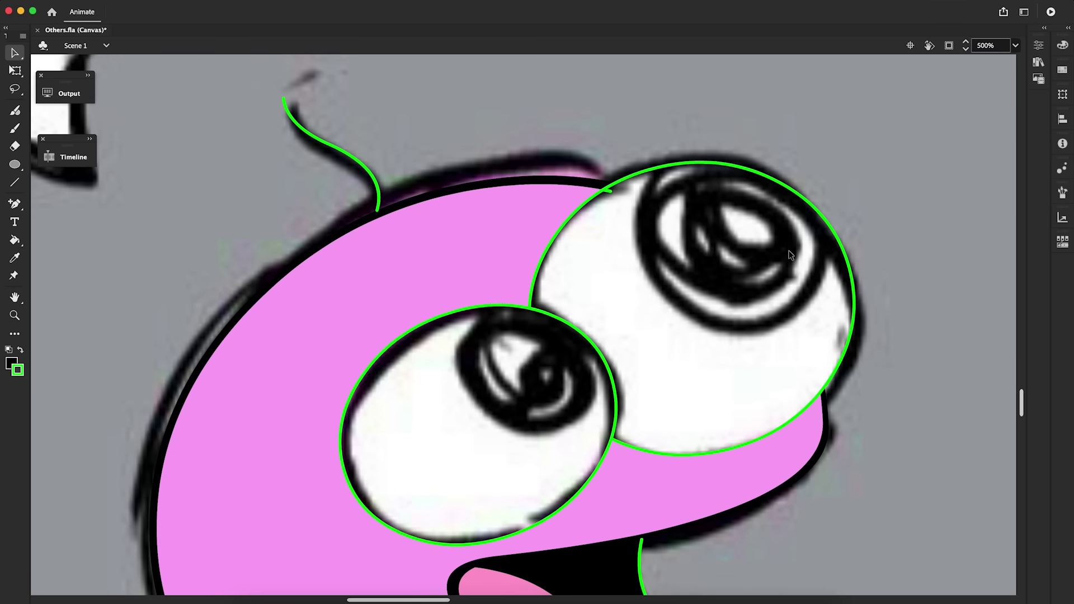
Step: Duplicate the left eye's outline in place and enlarge the copy slightly to form a border around the eye
left_click(551, 316, "shift")
right_click(616, 404)
left_click(632, 277)
right_click(643, 355)
left_click(674, 405)
key("q")
left_click_drag(618, 304, 624, 297)
key("k")
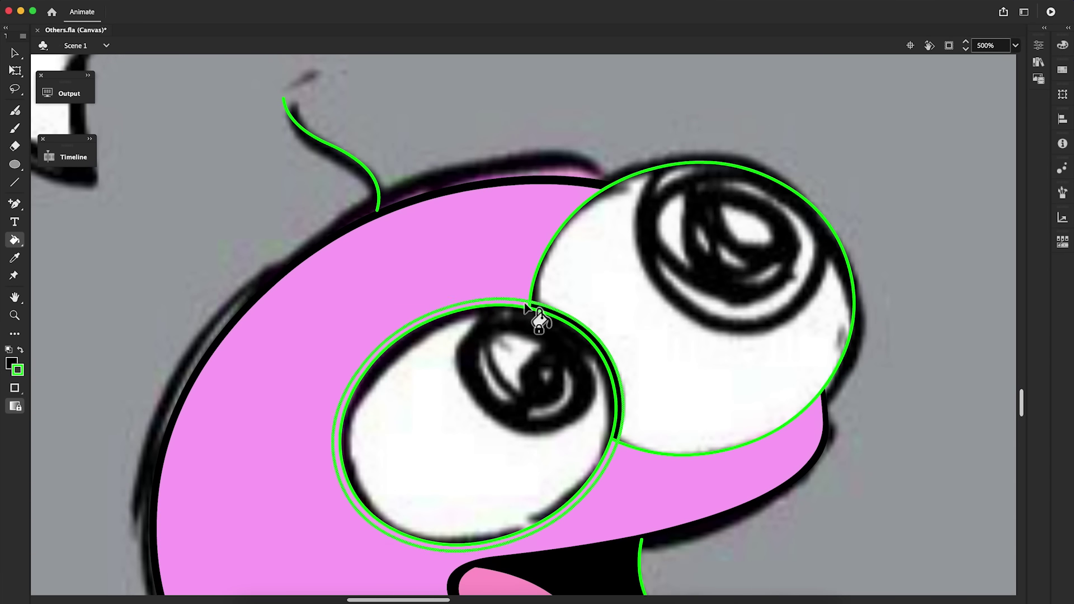
Step: Duplicate the right eye's outline in place and scale the copy slightly smaller to form its border
left_click(823, 394, "shift")
right_click(823, 394)
left_click(842, 277)
right_click(700, 313)
left_click(731, 362)
key("q")
left_click_drag(857, 160, 849, 167)
key("k")
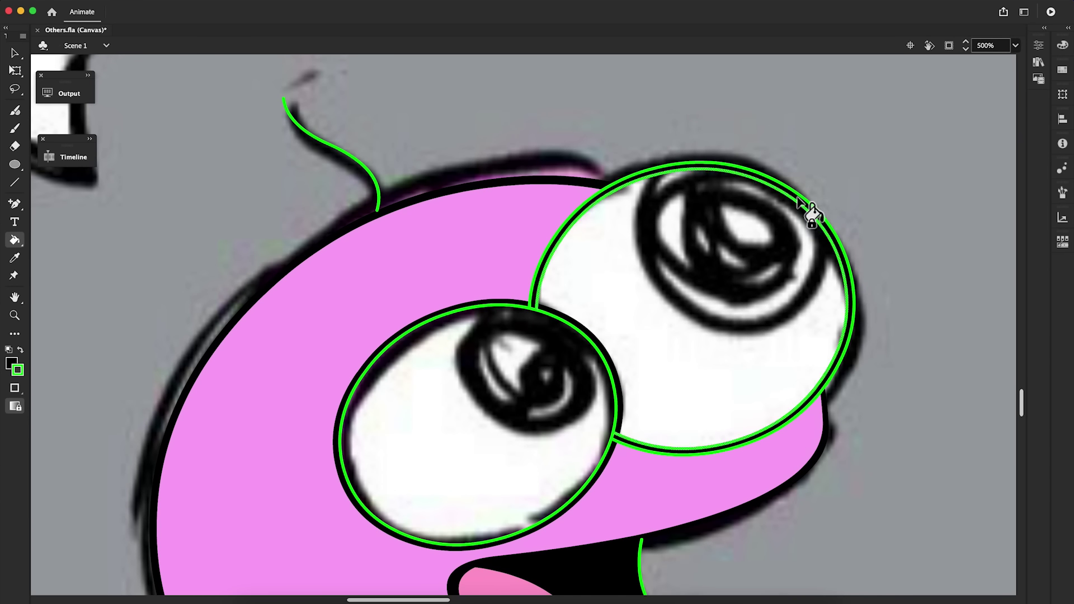
Step: Duplicate the hair strand's line in place and fill the gap between the two lines with black
key("v")
right_click(339, 149)
left_click(361, 240)
key("super+shift+v")
key("i")
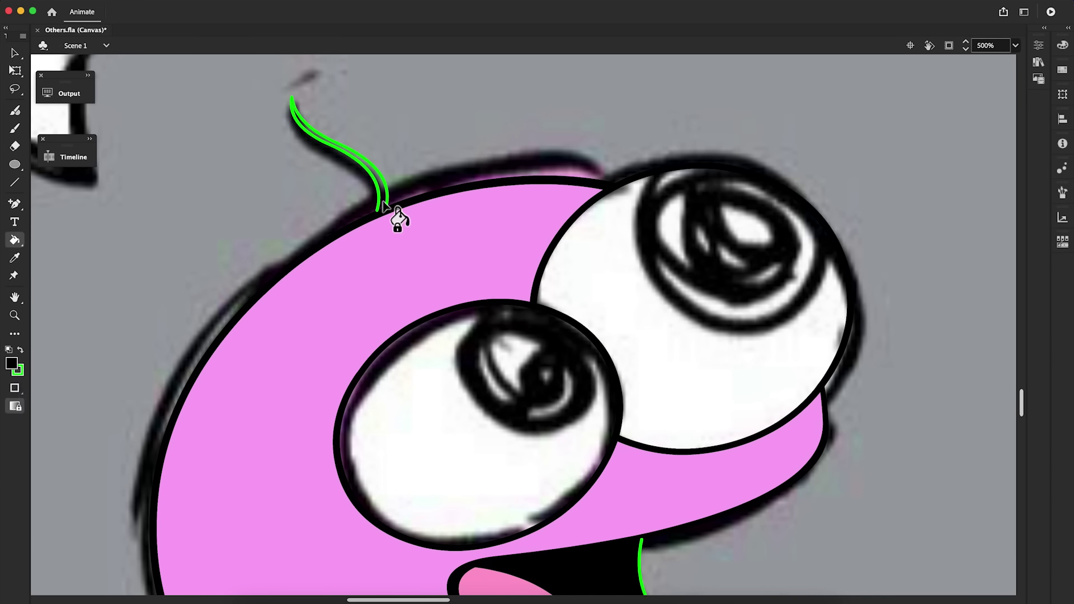
left_click(384, 206)
Step: Delete the green guide line at the mouth opening
key("v")
scroll(695, 415, "down", 5)
left_click(694, 409)
key("Delete")
Step: Draw an unfilled green oval over each sketched pupil
left_click(15, 165)
left_click(12, 364)
left_click(218, 103)
left_click_drag(464, 58, 595, 200)
scroll(593, 190, "up", 5)
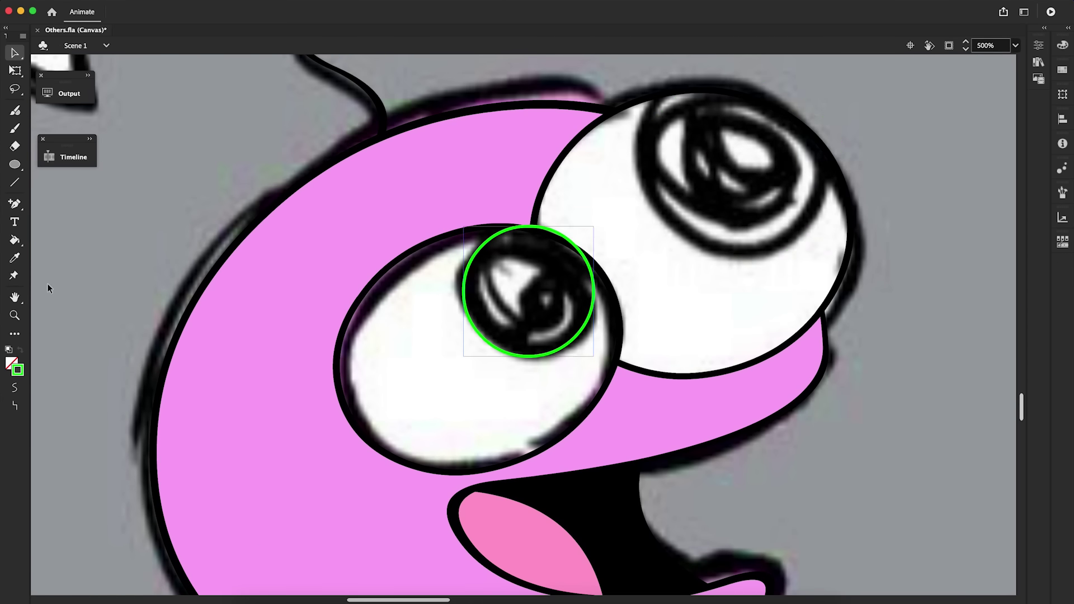
left_click_drag(643, 77, 843, 261)
key("q")
left_click(436, 351)
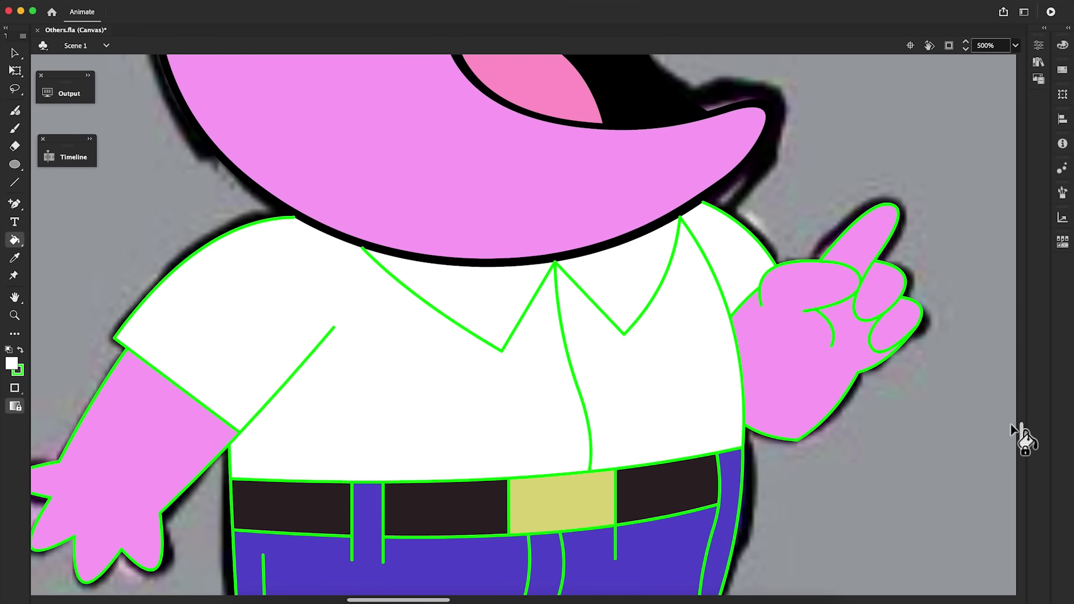
Step: Hide the sketch reference and fill the left sleeve's border with black
scroll(524, 324, "left", 3)
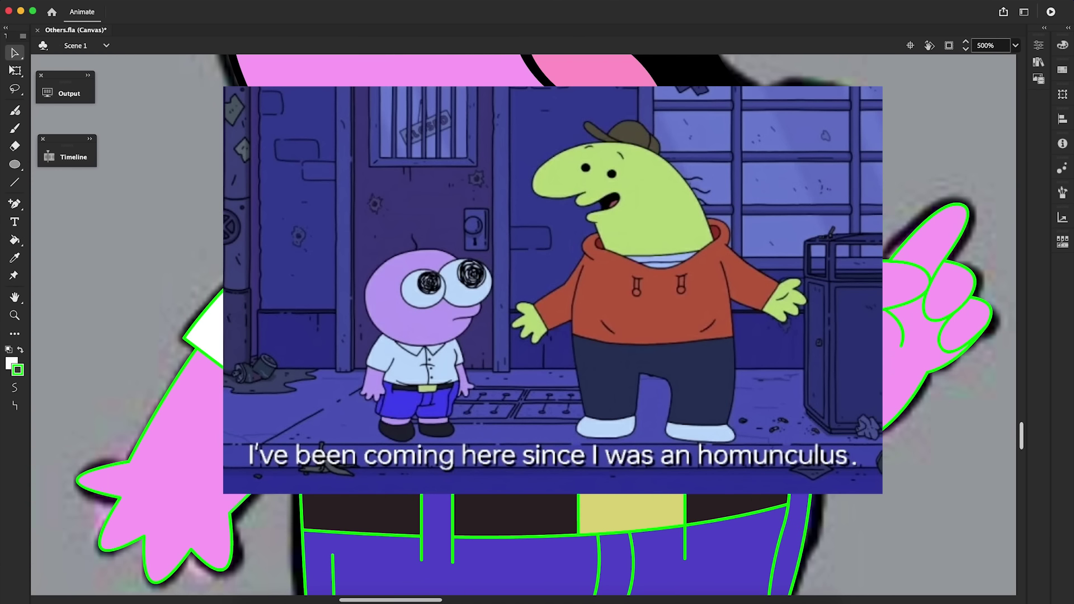
left_click(251, 496)
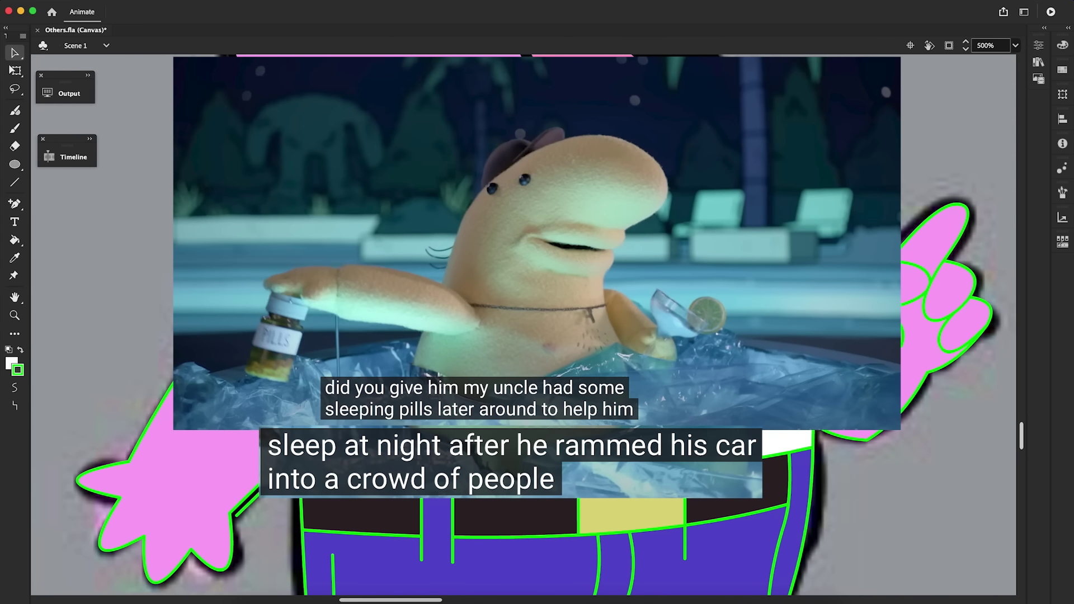
left_click(67, 157)
key("k")
left_click(303, 435)
Step: Duplicate the shirt collar's line in place, offset the copy with Free Transform and fill the gap with black
key("v")
right_click(838, 193)
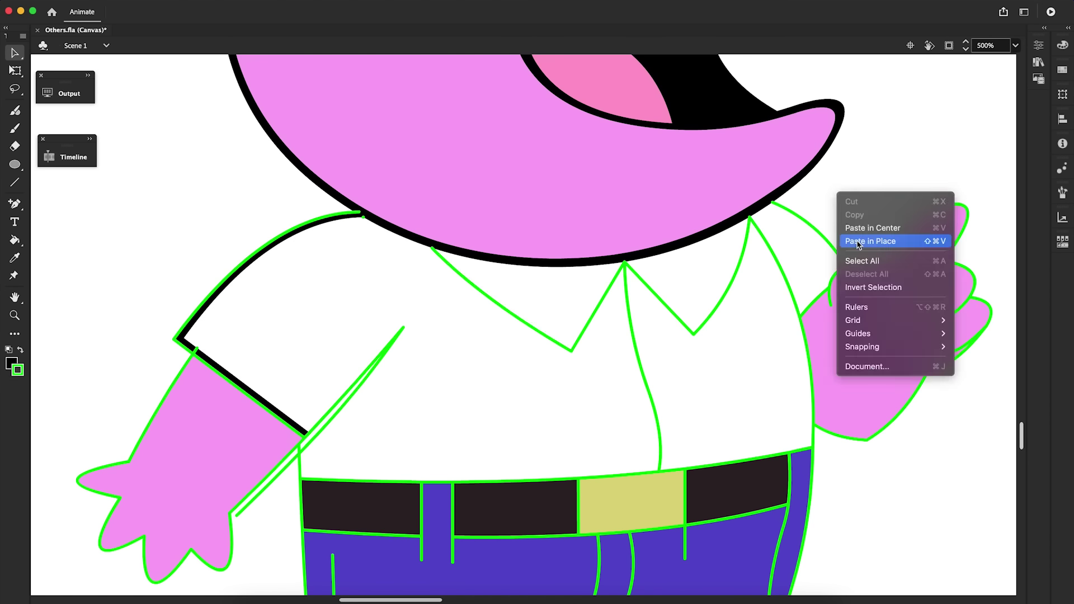
left_click(859, 242)
key("q")
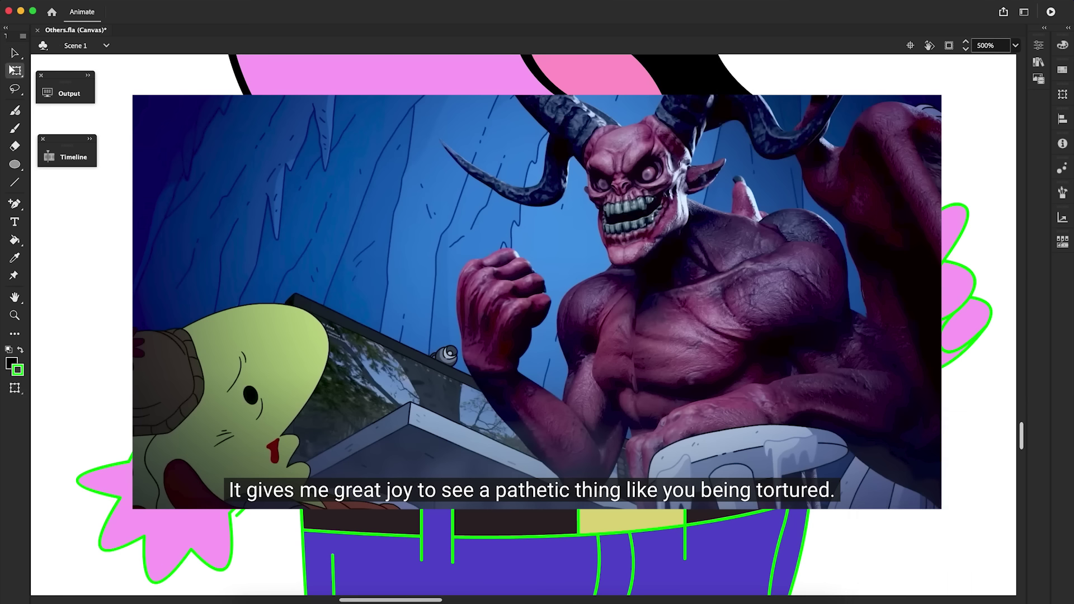
left_click(555, 340)
Step: Move the left forearm's upper line outward and draw an outer curve around the finger nearest the body
left_click(232, 444)
key("v")
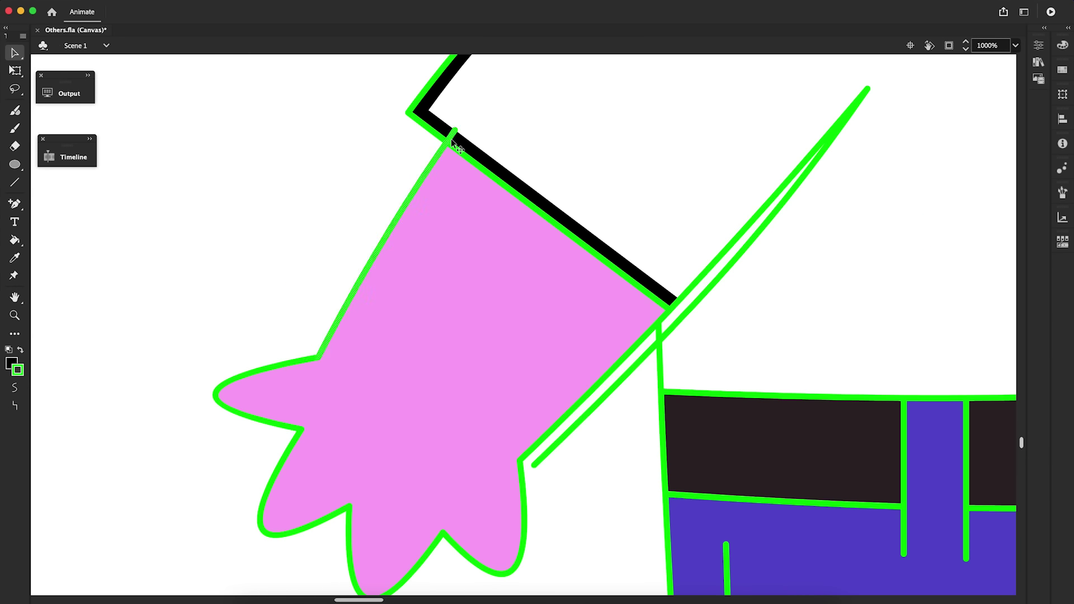
left_click_drag(375, 247, 367, 239)
key("n")
left_click_drag(534, 463, 436, 541)
key("v")
left_click_drag(486, 503, 525, 574)
Step: Draw curved outer outline lines around the left hand's thumb and its two middle fingers
scroll(392, 392, "down", 2)
left_click_drag(289, 381, 291, 378)
key("v")
mouse_move(302, 330)
left_mouse_down()
mouse_move(198, 331)
mouse_move(215, 358)
left_mouse_up()
key("n")
left_click_drag(277, 377, 346, 459)
key("v")
left_click_drag(311, 418, 250, 479)
key("n")
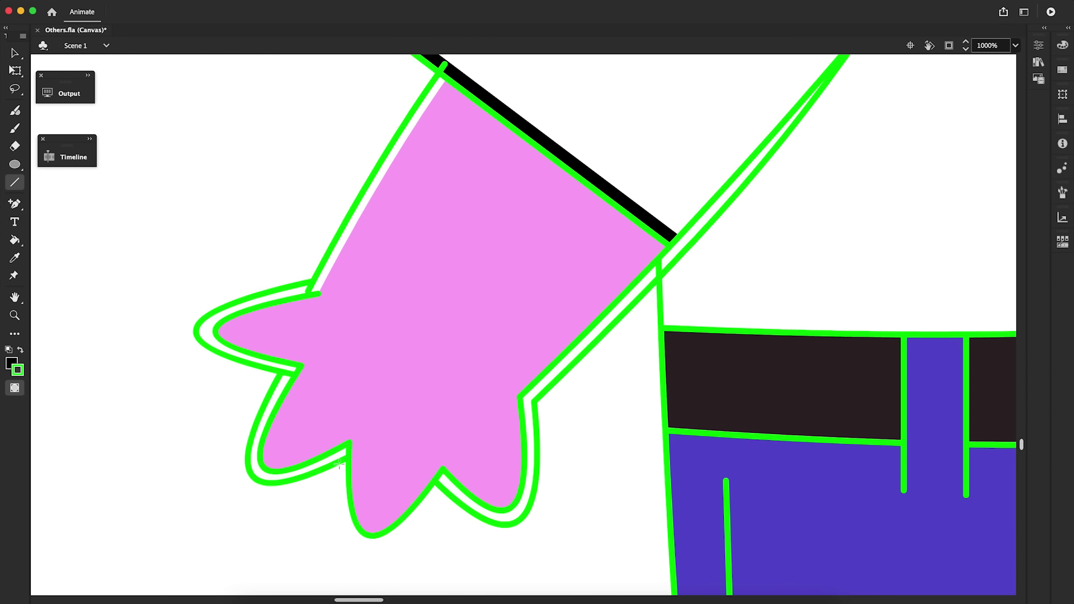
left_click_drag(339, 464, 446, 493)
key("v")
left_click_drag(392, 479, 365, 550)
Step: Nudge the green line along the left side of the body and leg outward by two steps
left_click(661, 274)
key("z")
left_click(683, 433, "alt")
key("Left")
key("Left")
scroll(1031, 432, "down", 3)
Step: Offset the lines of the left shoe, ankle and trouser leg and fill the gaps with black
left_click(634, 542)
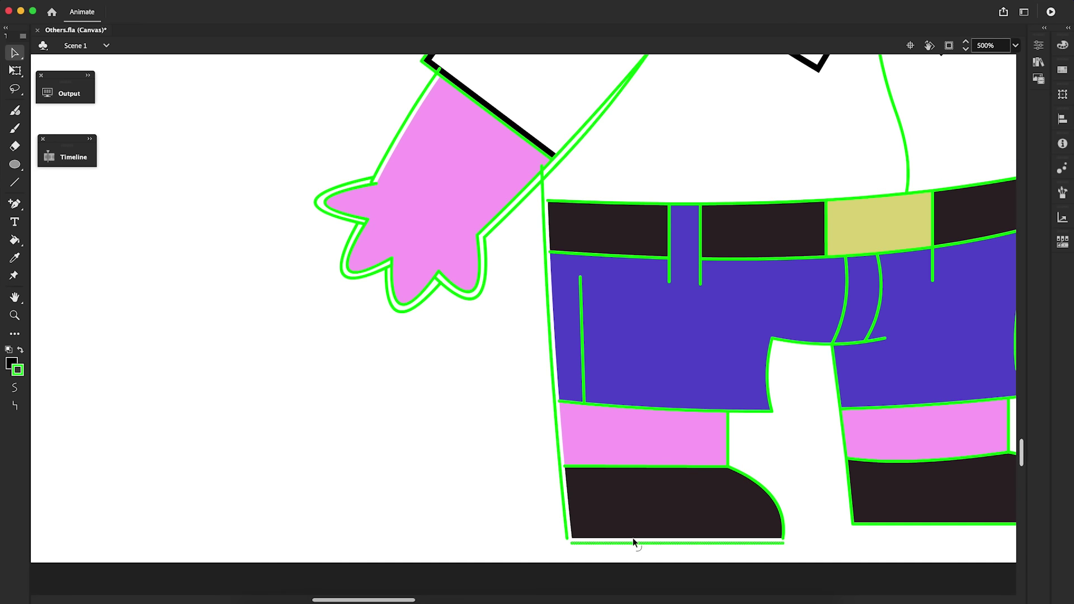
left_click_drag(679, 470, 679, 465)
left_click(731, 412)
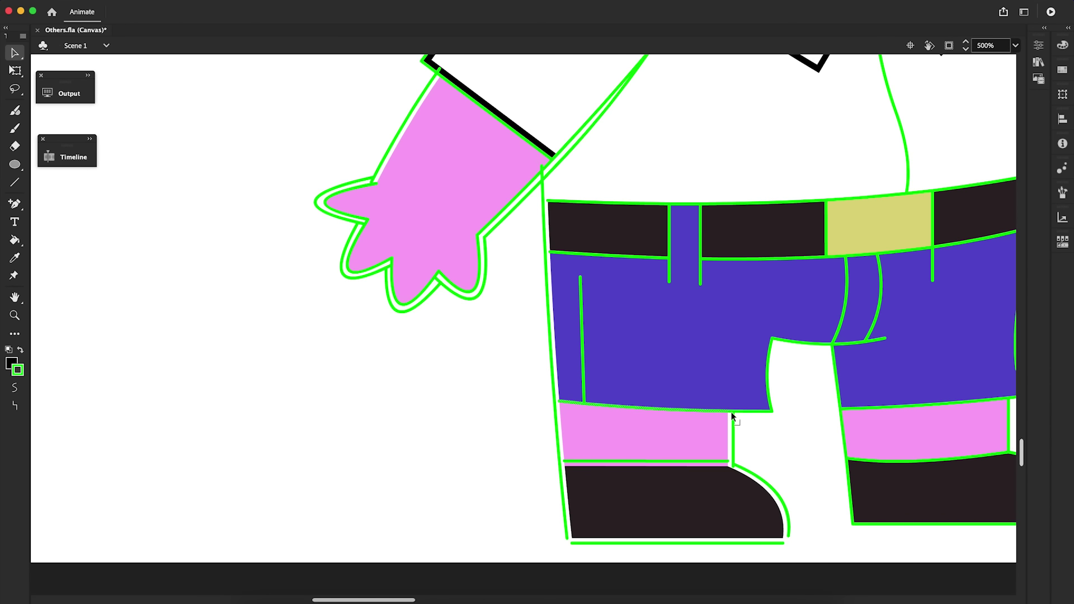
left_click(780, 354)
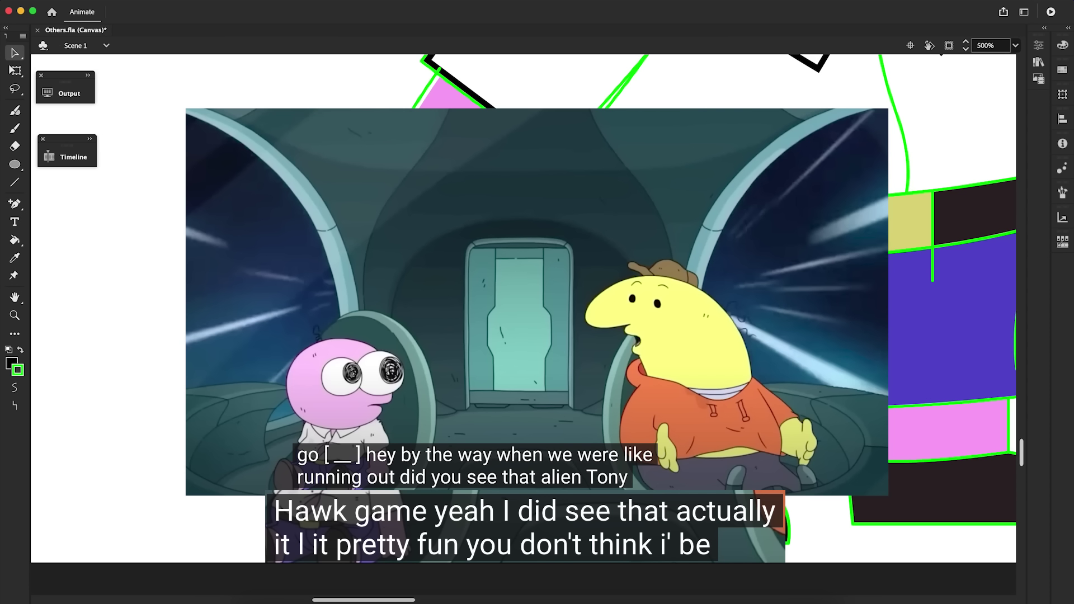
key("k")
Step: Draw a curved offset line under the crotch seam between the trouser legs and fill the gap with black
scroll(413, 596, "right", 5)
key("n")
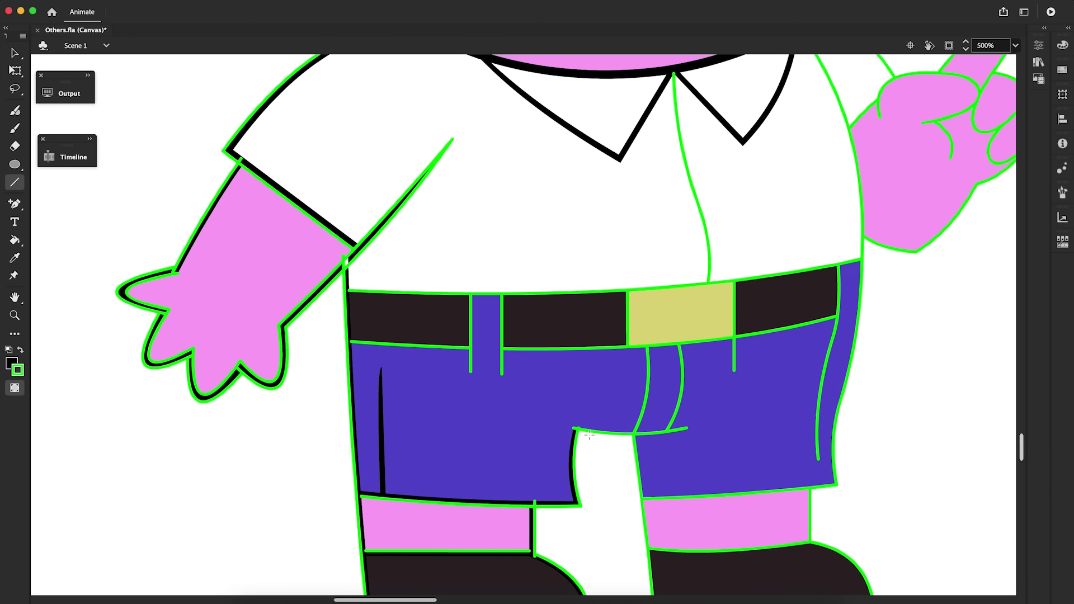
key("v")
left_click_drag(624, 432, 626, 437)
key("k")
left_click(629, 436)
key("v")
Step: Nudge the belt's upper line down two steps, fill the gap with black and delete the guide line
left_click(463, 293)
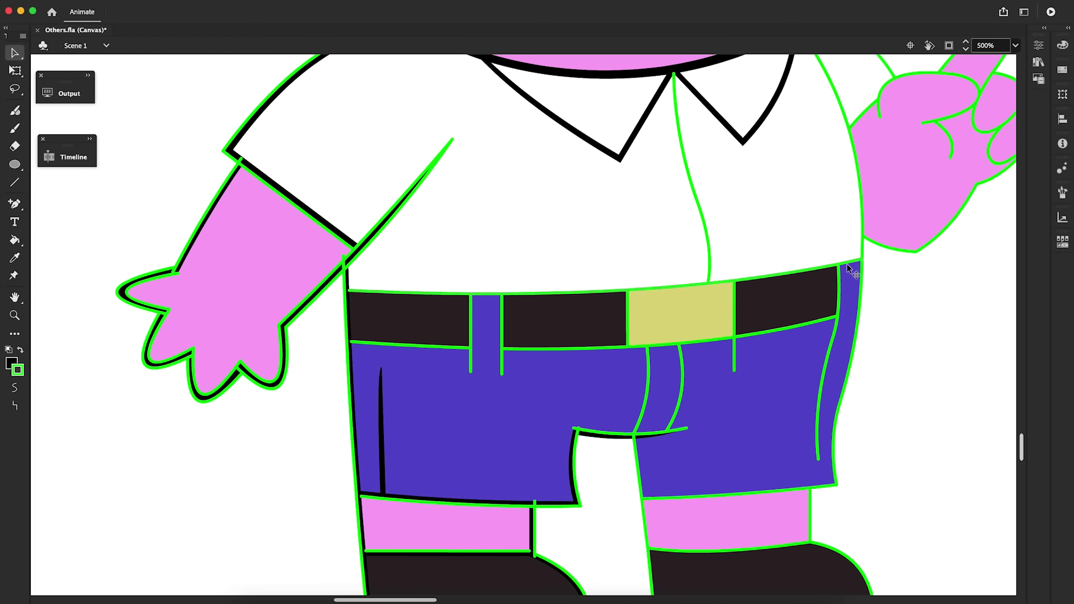
key("Down")
key("Down")
key("k")
left_click_drag(850, 266, 466, 296)
key("Delete")
key("v")
Step: Duplicate the belt's lower line in place, nudge it up two steps, fill the gap black and delete the guide
right_click(742, 335)
left_click(871, 394)
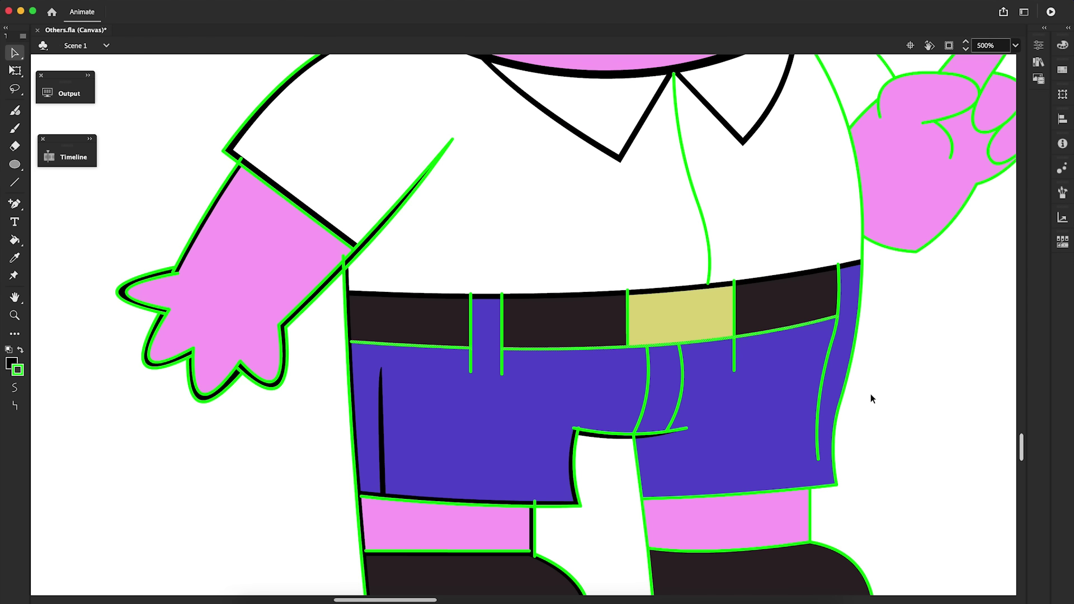
key("Up")
key("Up")
key("k")
left_click_drag(442, 342, 751, 335)
key("Delete")
Step: Move the trousers' right side line outward and paste copies of the fly lines in place for offsetting
key("v")
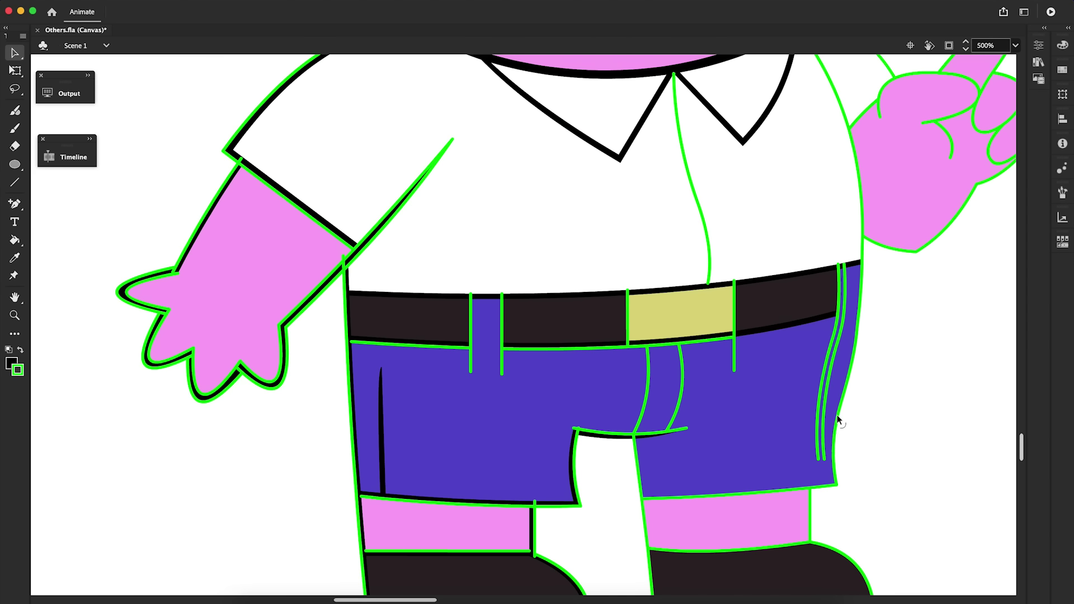
left_click_drag(838, 419, 839, 421)
right_click(890, 389)
left_click(923, 439)
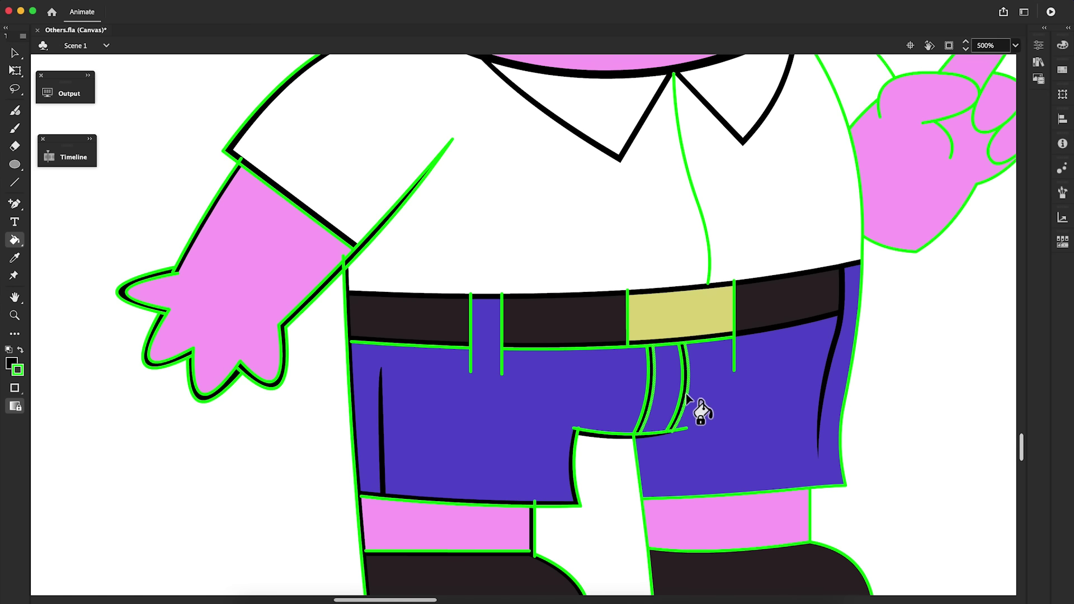
Step: Draw tapered offset lines along the belt loops and fill the buckle's side borders with black
key("n")
key("v")
mouse_move(502, 373)
left_mouse_down()
mouse_move(509, 294)
mouse_move(508, 326)
left_mouse_up()
mouse_move(326, 415)
left_mouse_down()
mouse_move(576, 261)
mouse_move(599, 231)
left_mouse_up()
key("k")
key("v")
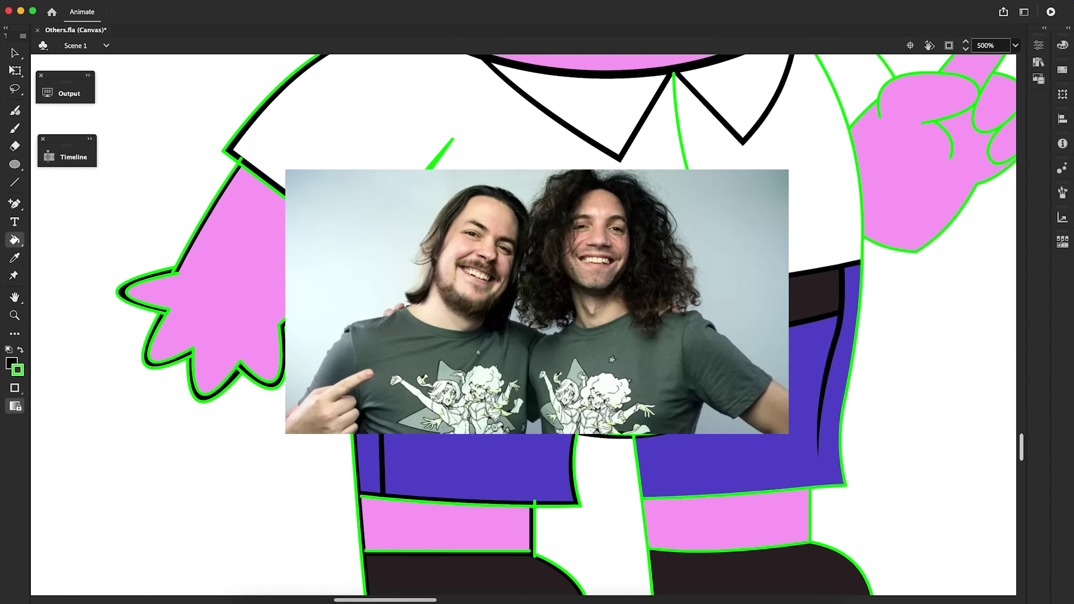
Step: Close the offset outline of the right side, leg and shoe and fill the gap with black
scroll(817, 498, "down", 4)
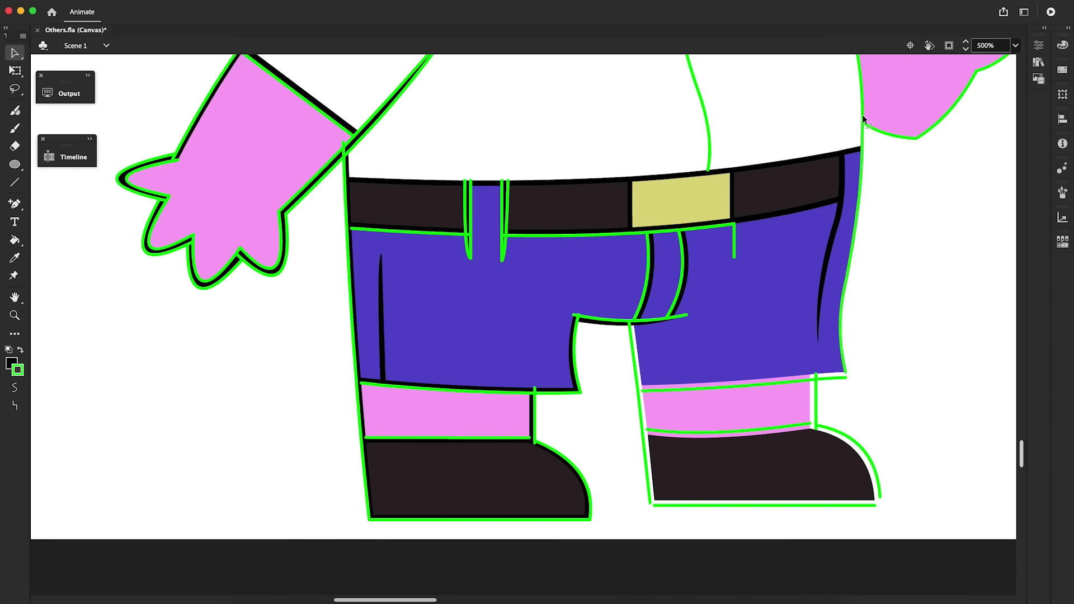
scroll(862, 114, "up", 10)
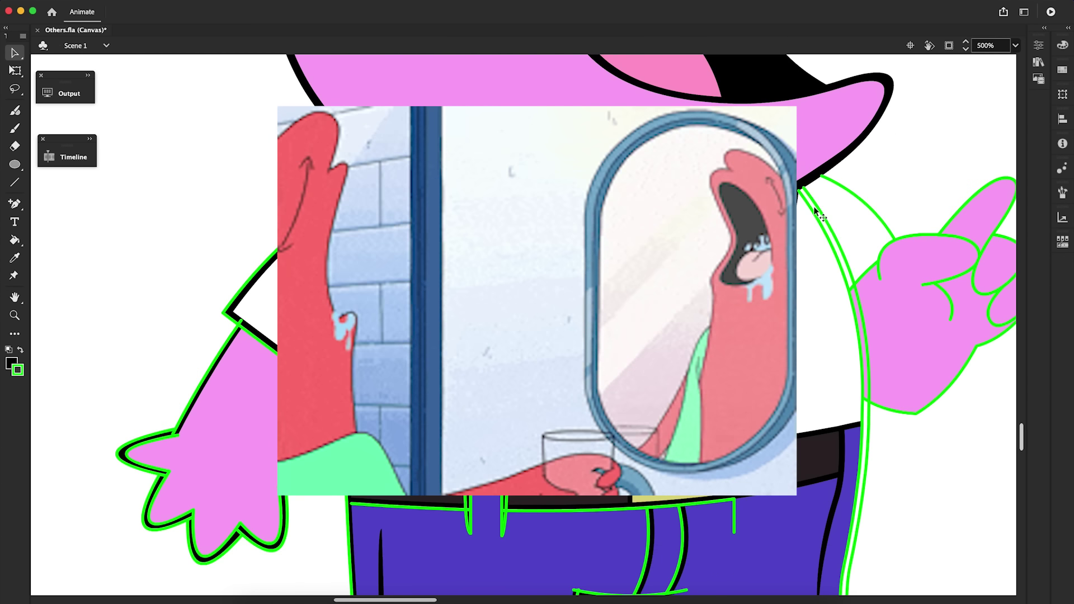
scroll(959, 475, "down", 10)
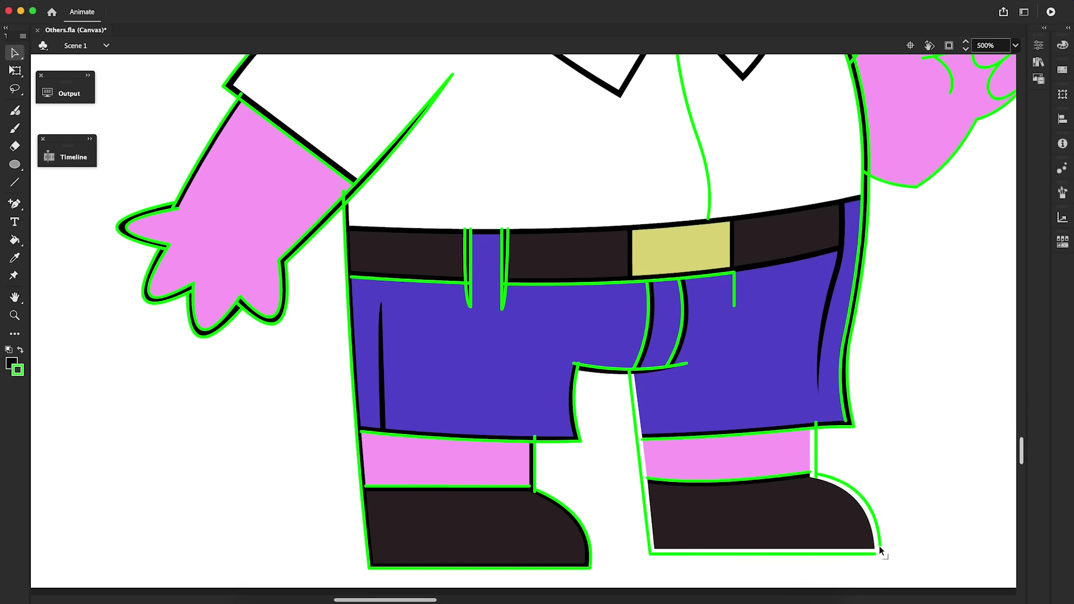
left_click_drag(880, 548, 877, 554)
key("k")
left_click(877, 550)
Step: Delete the green guide lines at the crotch seam and the raised forearm
left_click_drag(1022, 451, 1022, 446)
key("v")
double_click(684, 364)
key("Delete")
left_click(476, 542)
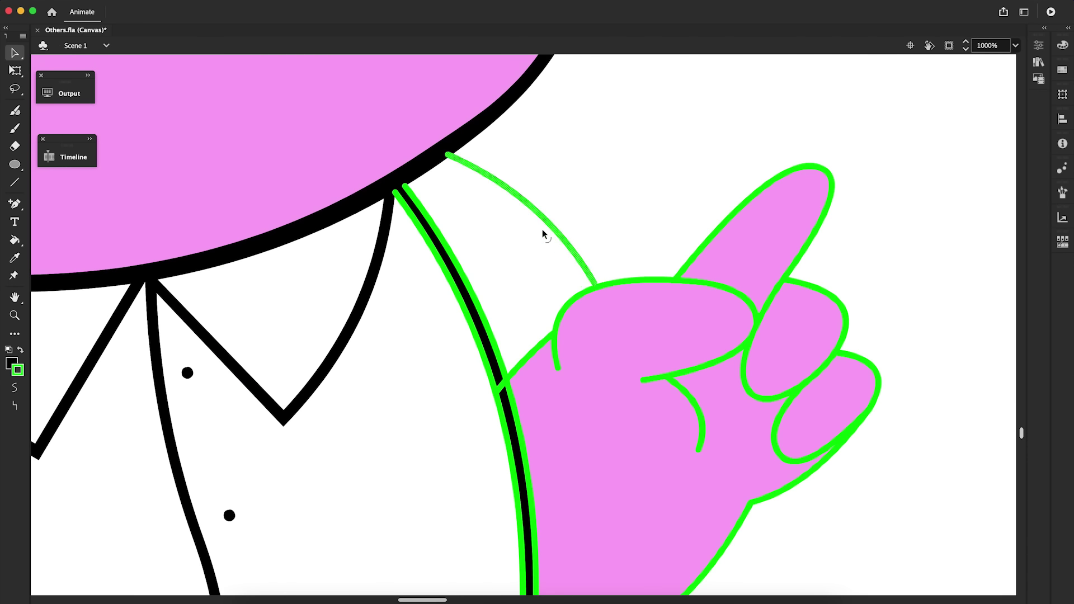
key("Delete")
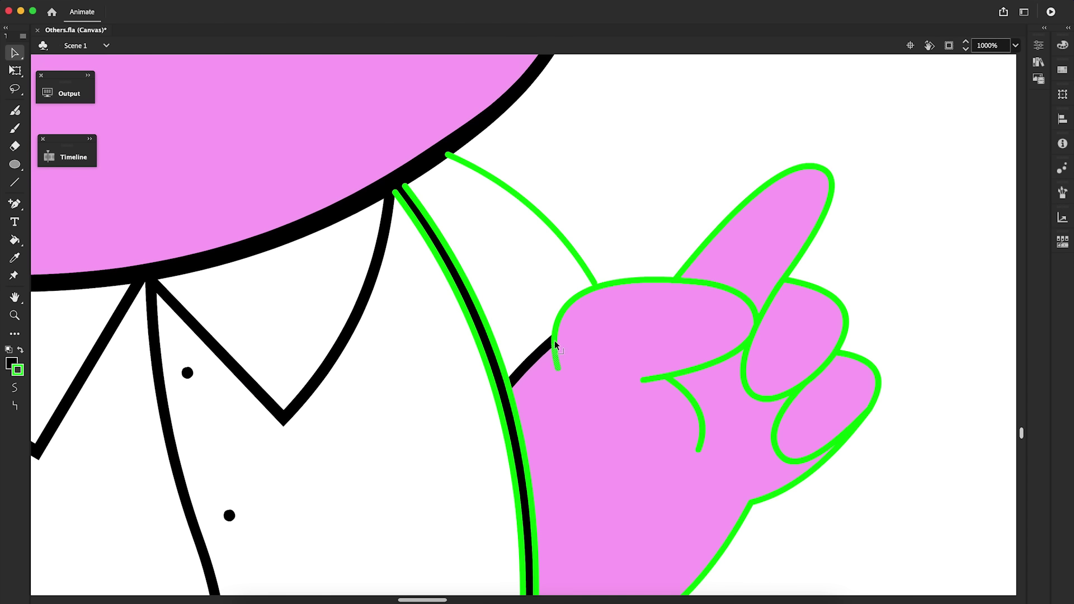
Step: Copy the right shoulder and thumb lines, paste them in place and resize the copies to form a border
left_click(649, 282, "shift")
key("super+c")
right_click(628, 199)
left_click(666, 247)
key("q")
left_click_drag(757, 279, 750, 282)
Step: Bend the palm crease's second line into a taper and fill the crease and thumb borders with black
key("v")
mouse_move(681, 377)
left_mouse_down()
mouse_move(701, 445)
mouse_move(709, 415)
left_mouse_up()
key("v")
key("k")
left_click(706, 421)
key("v")
key("k")
key("v")
left_click(654, 380)
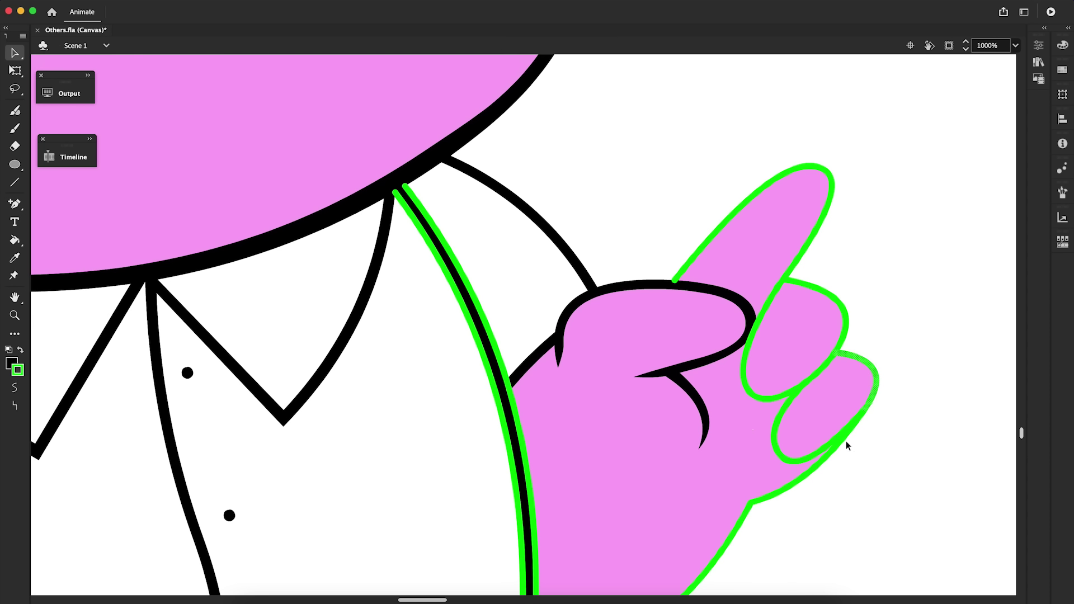
Step: Enlarge the outer line of the raised hand's lowest finger and palm edge and nudge it outward
left_click(831, 452, "shift")
key("q")
left_click_drag(879, 350, 888, 343)
key("Right")
key("v")
Step: Enlarge a copy of the raised hand's middle finger outline with Free Transform to form its border
left_click(754, 332)
left_click(844, 336, "shift")
right_click(819, 370)
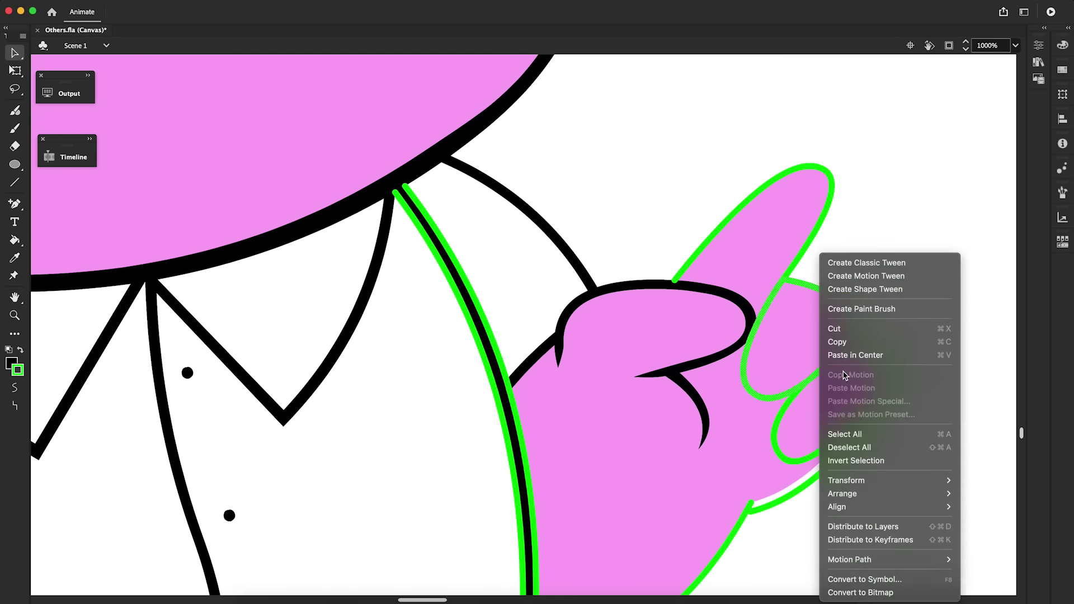
key("Escape")
key("q")
left_click_drag(851, 276, 859, 261)
key("v")
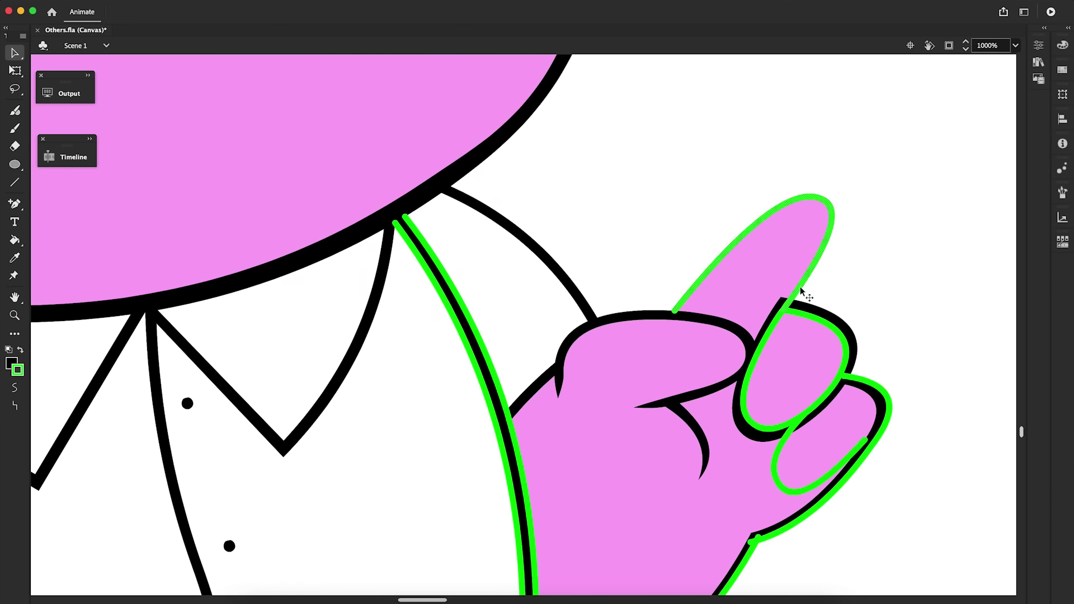
Step: Duplicate the pointing finger's outline in place and enlarge a finger outline copy with Free Transform
left_click_drag(806, 295, 807, 297)
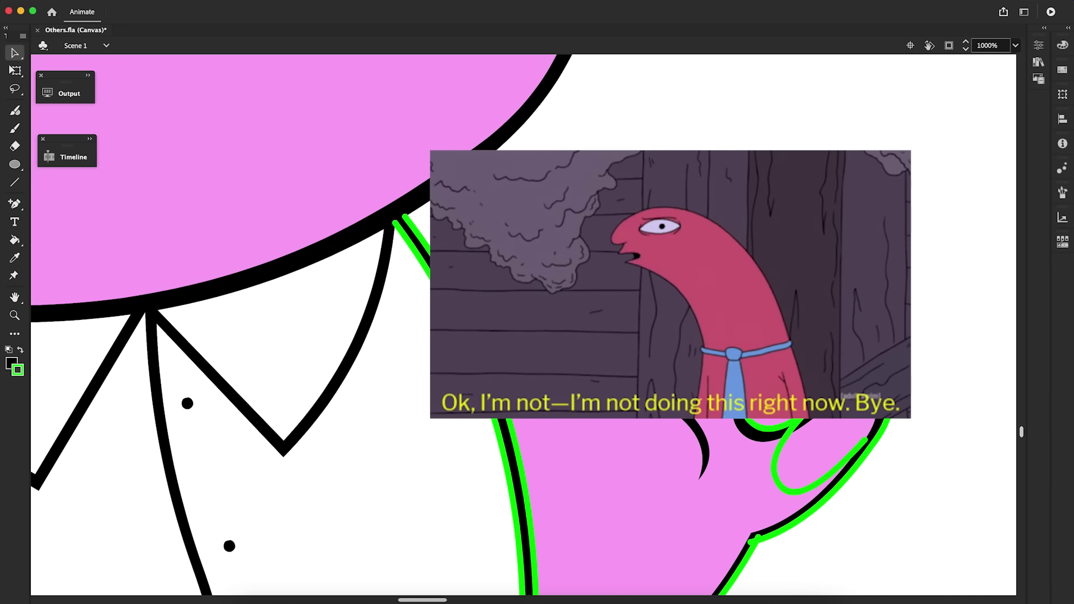
right_click(892, 315)
left_click(909, 365)
key("q")
left_click_drag(869, 411, 883, 400)
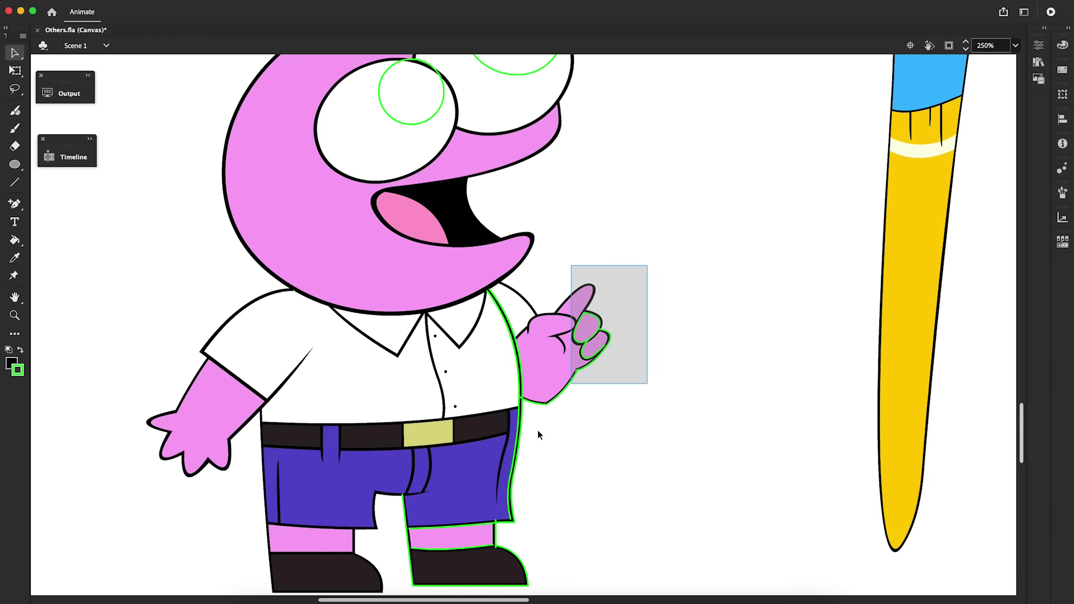
Step: Clear the leftover green guide lines around the raised hand, right side and right leg
left_click_drag(537, 434, 396, 593)
left_click(17, 369)
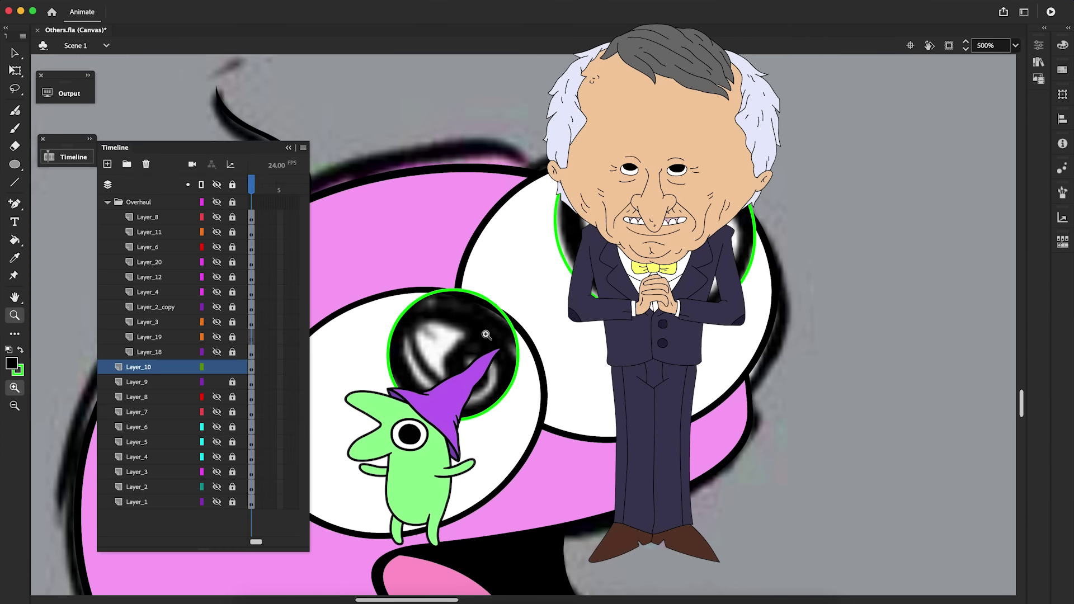
Step: Draw the curved highlight shapes inside both pupils and fill the larger pupil with black around them
key("v")
key("v")
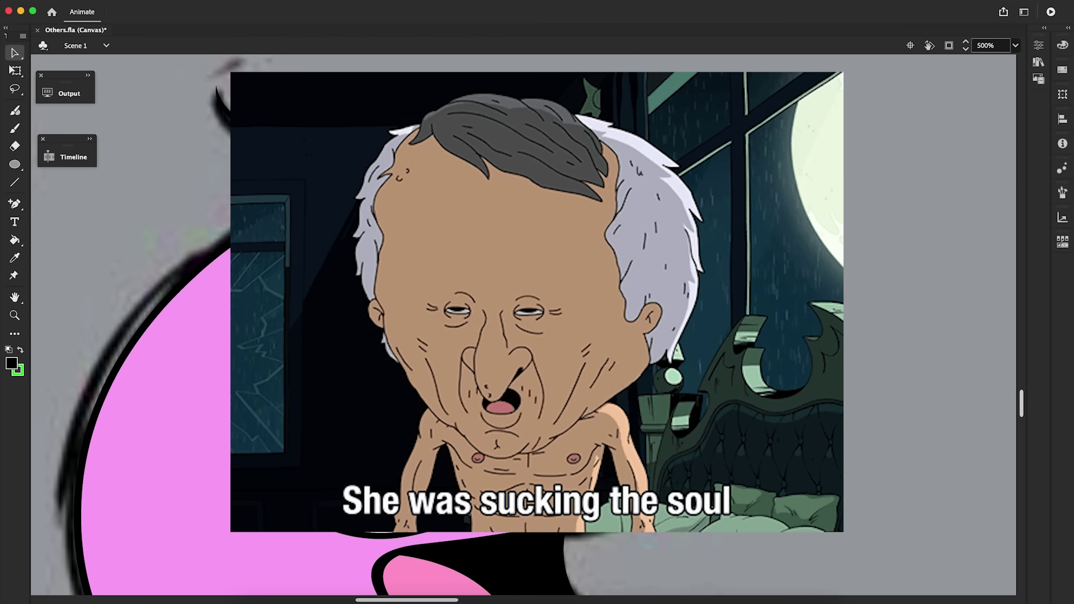
key("n")
key("v")
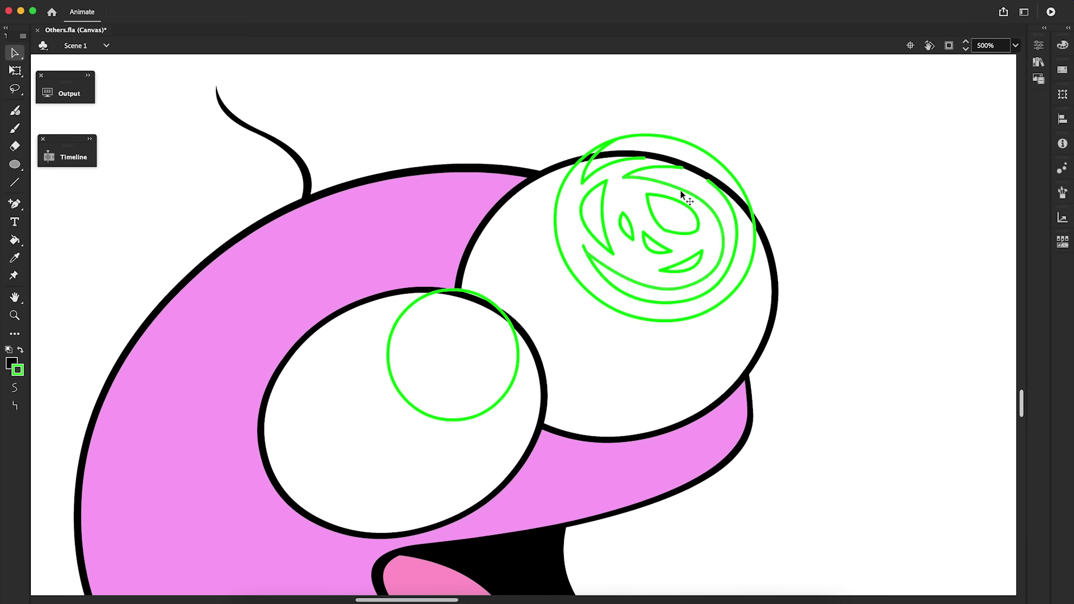
key("k")
left_click(681, 194)
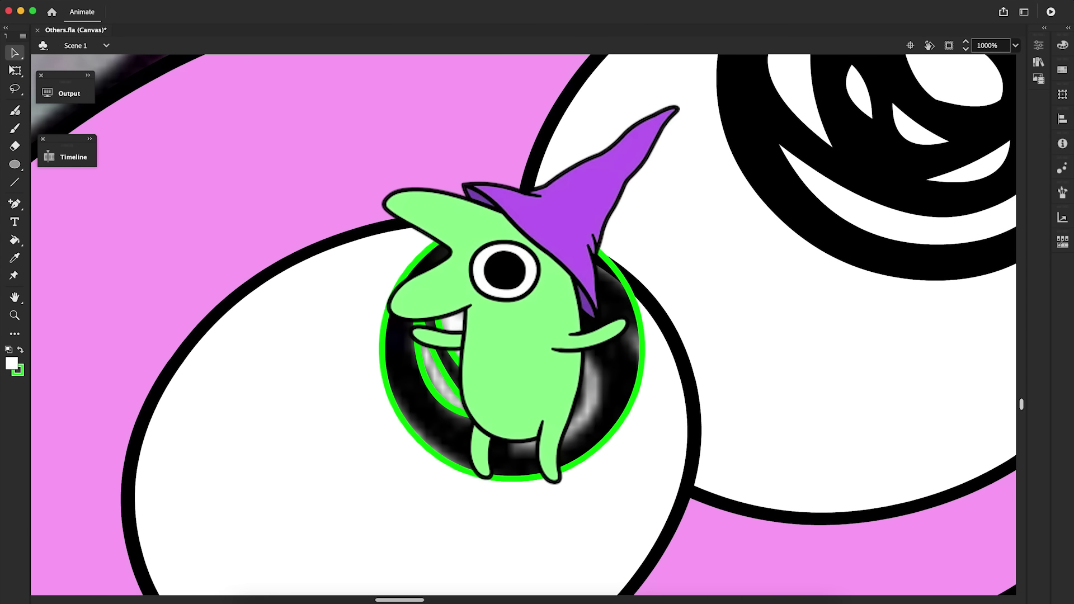
mouse_move(525, 448)
left_mouse_down()
mouse_move(582, 408)
mouse_move(595, 353)
left_mouse_up()
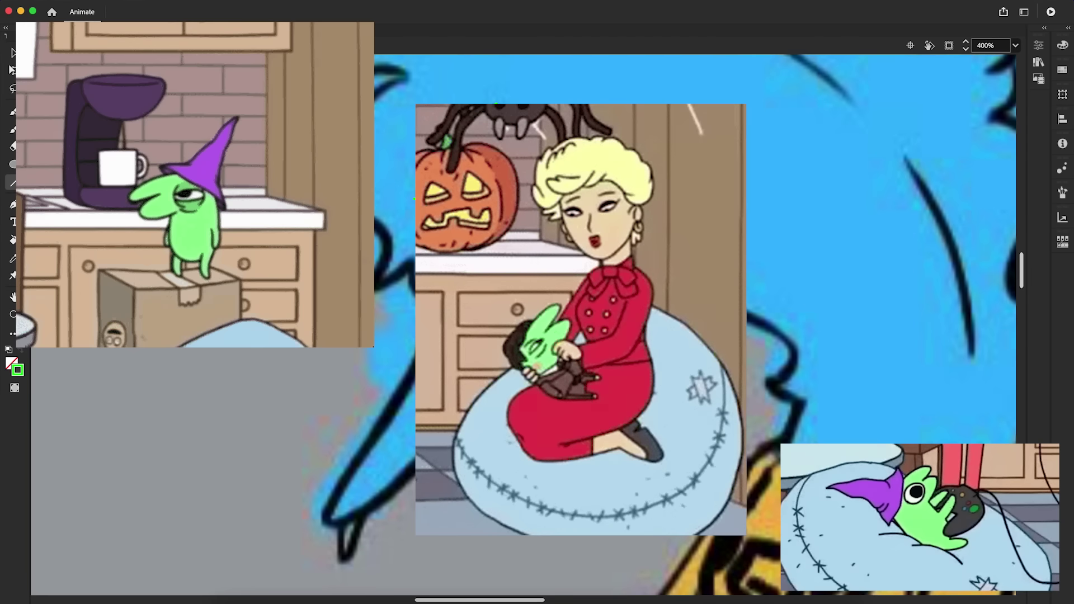
Step: Trace the blue bird's beak, ruffled chest edge and eyes with green lines and ovals
left_click_drag(416, 357, 330, 522)
mouse_move(330, 521)
left_mouse_down()
mouse_move(415, 465)
mouse_move(385, 498)
left_mouse_up()
key("v")
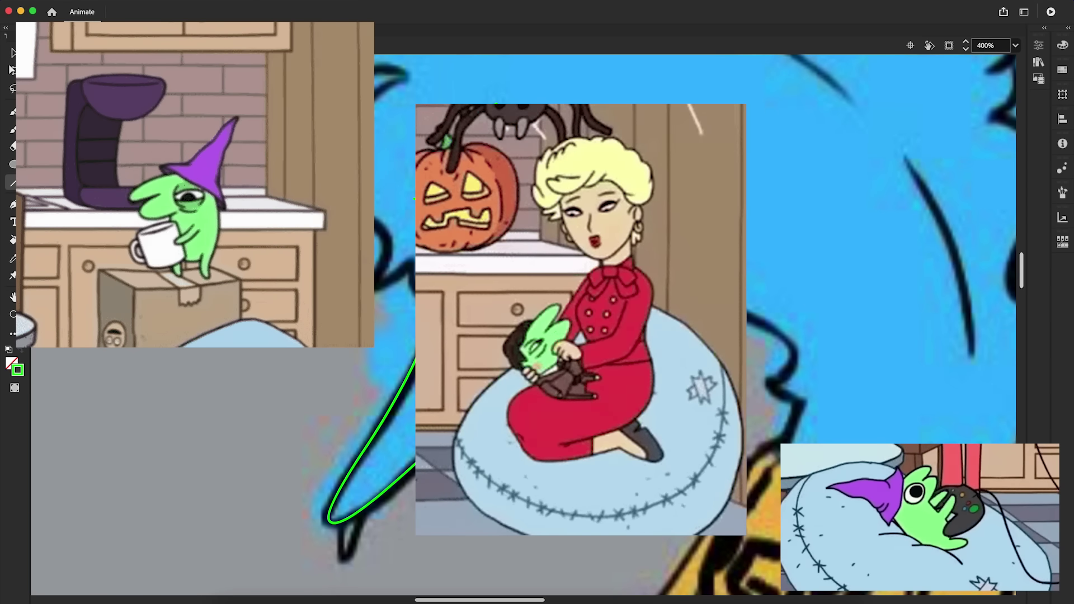
left_click_drag(789, 357, 773, 383)
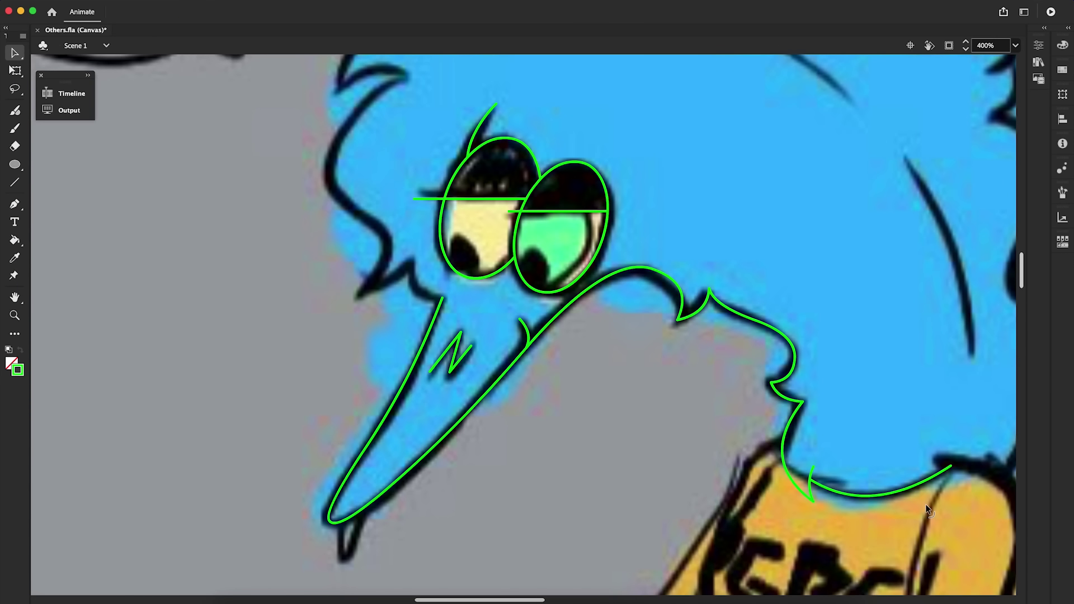
key("v")
left_click_drag(315, 316, 576, 262)
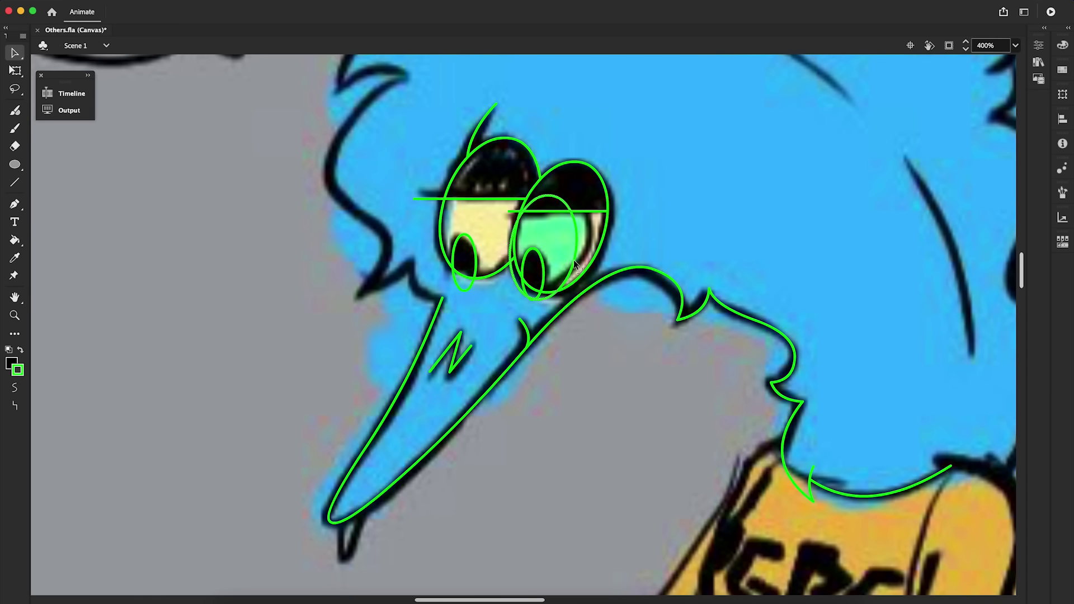
Step: Trace the curved line where the blue bird's left sleeve meets the side of its shirt
left_click_drag(1022, 281, 1022, 299)
key("n")
left_click_drag(727, 433, 738, 285)
key("v")
left_click_drag(733, 360, 709, 363)
Step: Trace the inner edge of the blue bird's right arm from the shirt sleeve down to the elbow
key("n")
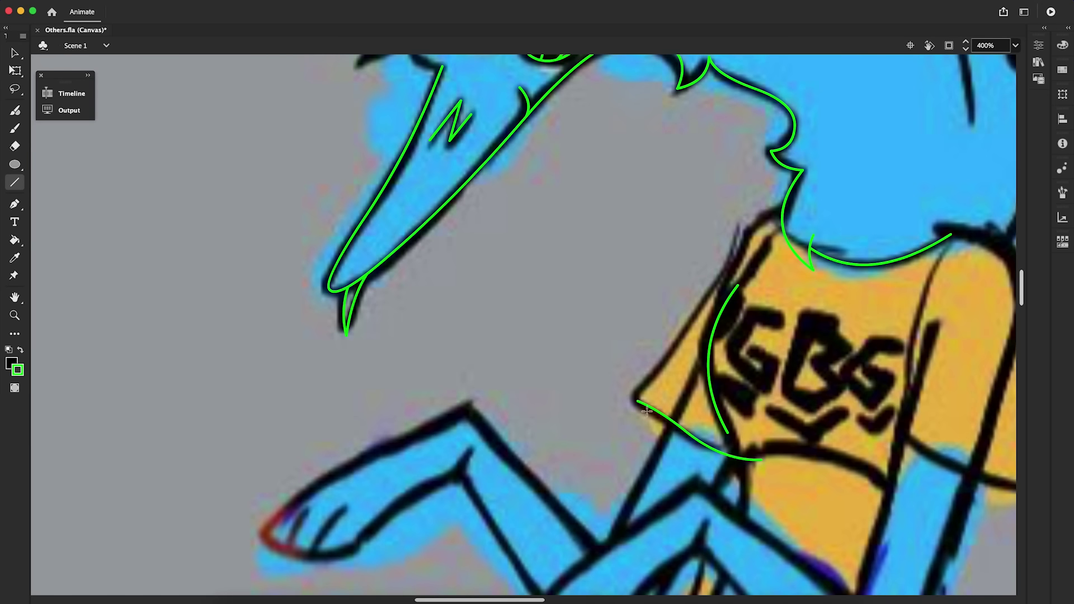
left_click_drag(934, 323, 857, 586)
scroll(857, 582, "down", 4)
scroll(856, 582, "right", 3)
key("v")
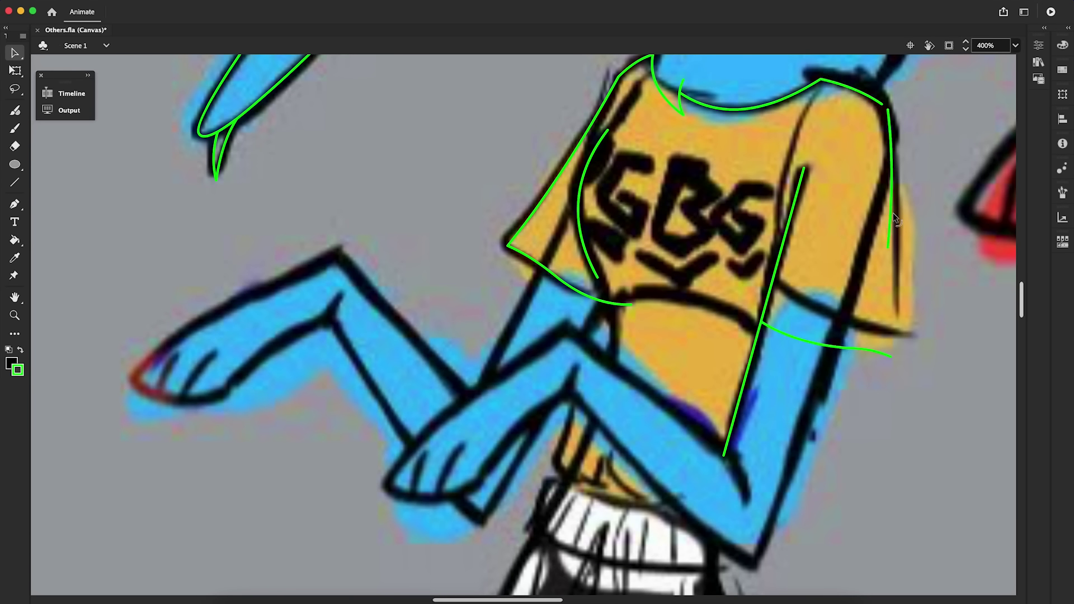
Step: Trace the outer edge of the right upper arm and both edges of its bent forearm, curving them to the sketch
left_click_drag(835, 351, 754, 568)
left_click_drag(753, 567, 573, 390)
left_click_drag(566, 324, 638, 391)
key("v")
left_click_drag(663, 479, 654, 487)
left_click_drag(625, 378, 623, 380)
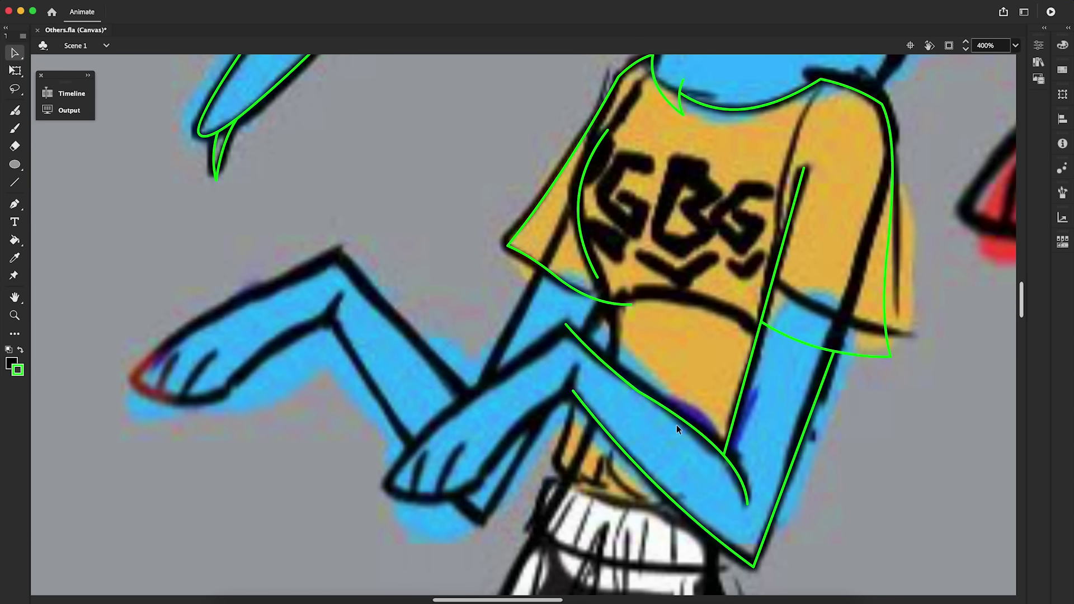
Step: Trace the outline of the front hand from the wrist to the fingertips with curved green lines
left_click_drag(384, 492, 389, 484)
key("n")
left_click_drag(577, 363, 570, 389)
key("v")
left_click_drag(570, 389, 388, 485)
Step: Draw the finger lines on the front hand and join the line along the shirt's left side
key("n")
left_click_drag(432, 448, 408, 492)
left_click_drag(598, 293, 597, 300)
key("v")
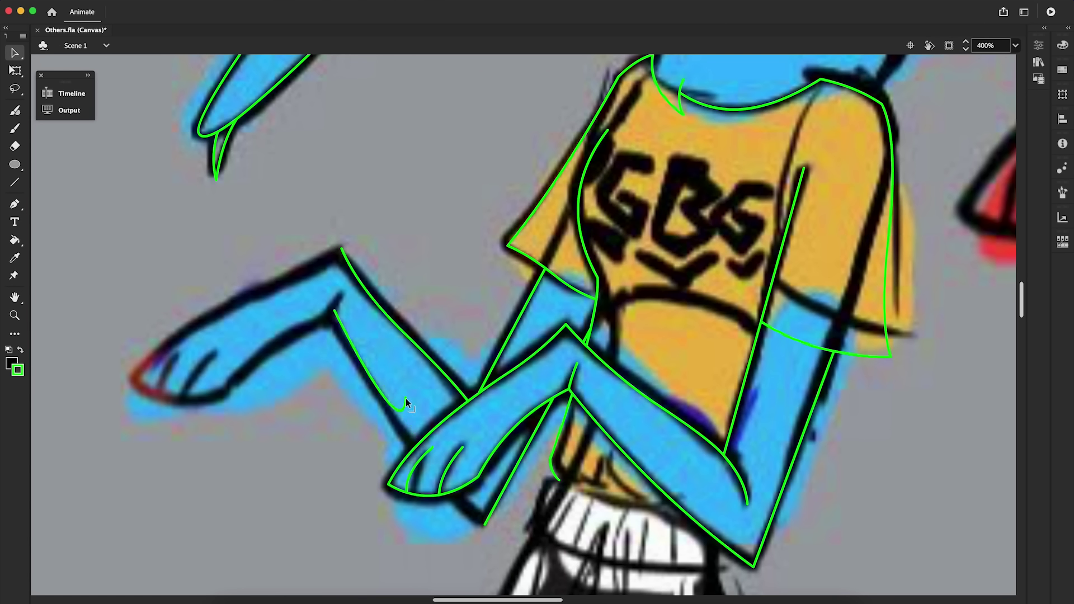
Step: Trace the far forearm's upper edge and the underside of its hand, curving the lines to the sketch
left_click_drag(341, 249, 132, 384)
key("v")
left_click_drag(237, 317, 258, 297)
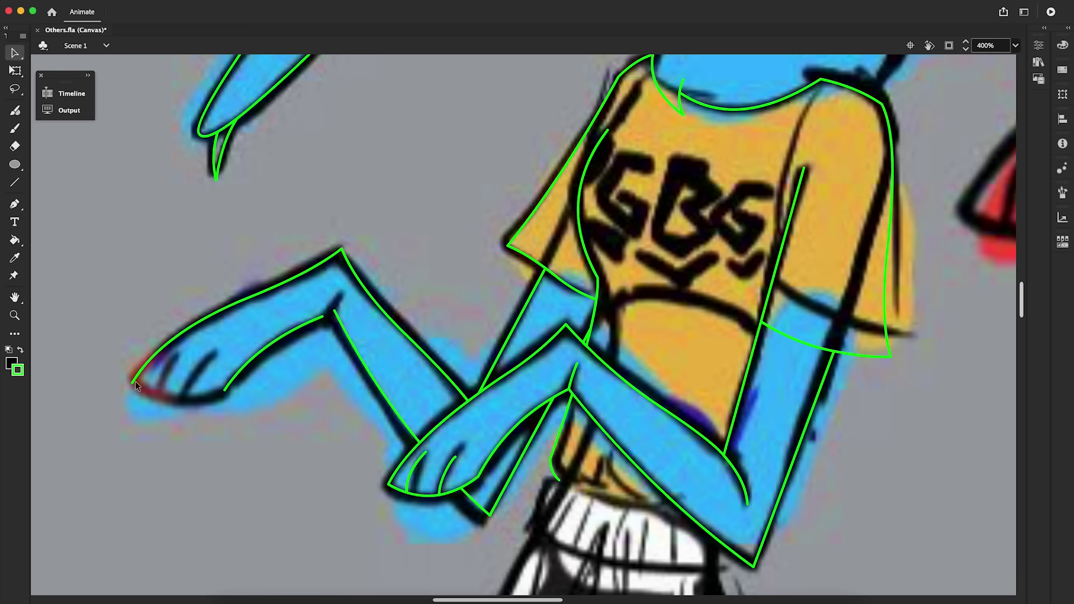
key("n")
left_click_drag(138, 384, 225, 390)
key("v")
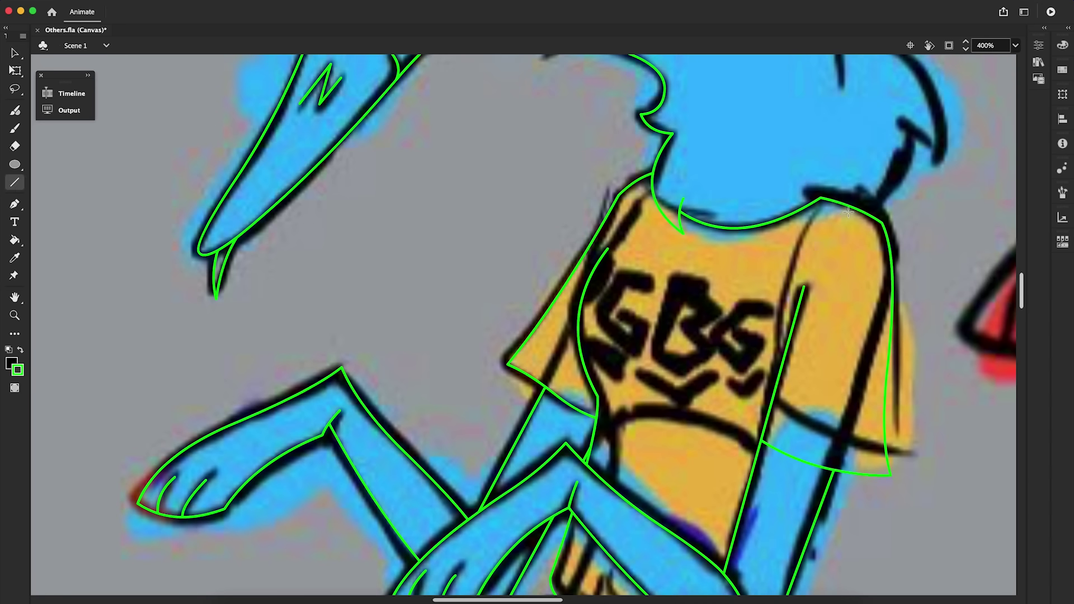
Step: Curve the shirt's right sleeve line up to the shoulder and extend the left armhole line to its shoulder seam
left_click_drag(844, 215, 846, 205)
key("n")
left_click_drag(609, 249, 638, 180)
Step: Trace the back of the bird's hair with curved green lines, including the pointed tufts down to the nape
scroll(638, 179, "up", 6)
left_click_drag(865, 170, 918, 216)
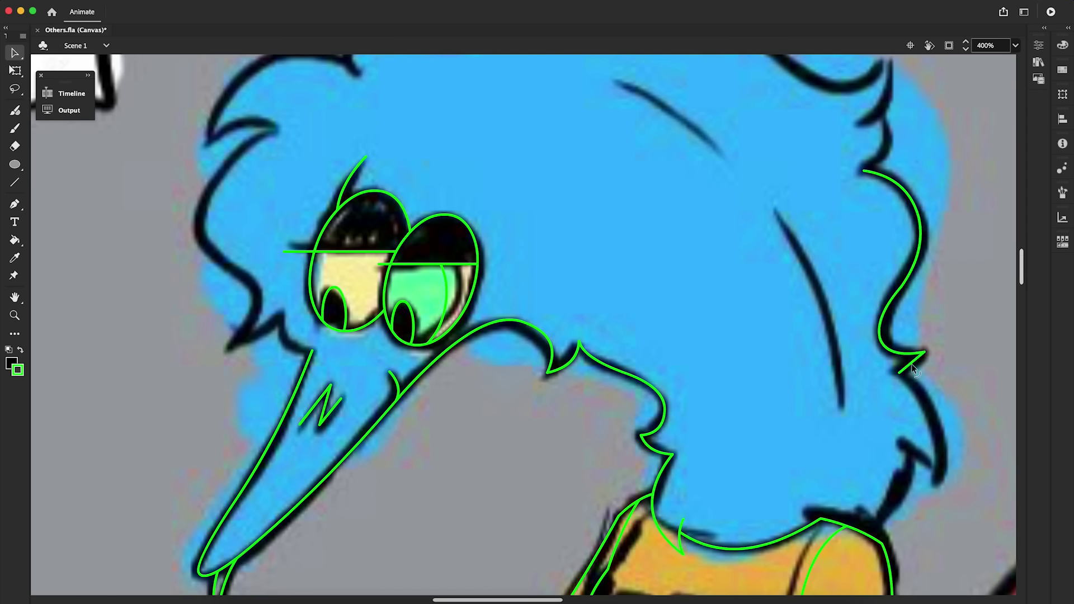
left_click_drag(912, 364, 915, 367)
key("n")
left_click_drag(900, 373, 938, 475)
key("v")
left_click_drag(919, 424, 931, 417)
key("n")
key("v")
scroll(865, 173, "up", 5)
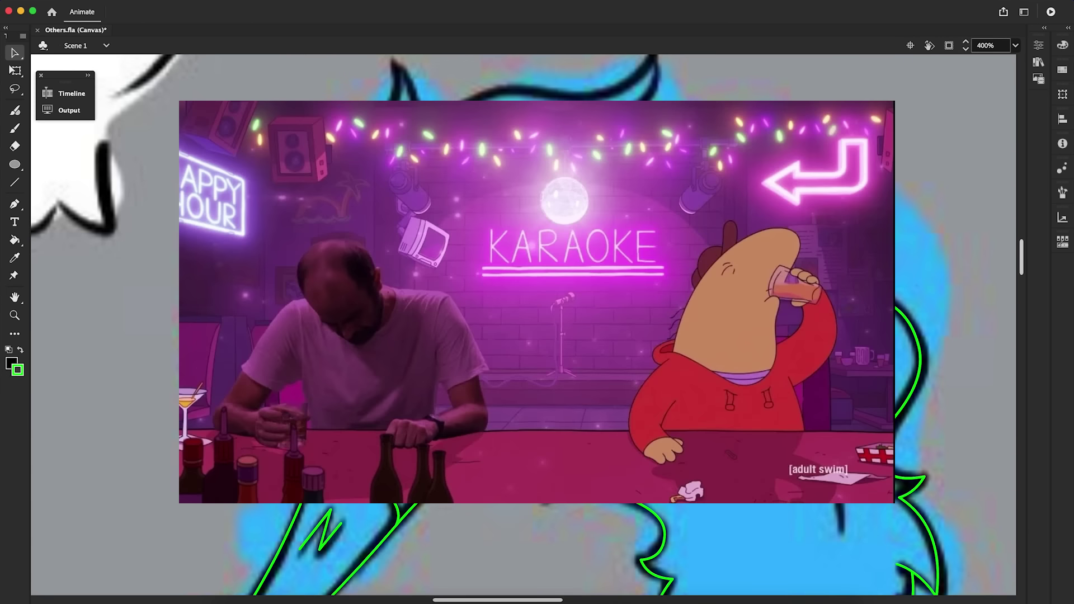
Step: Trace the curved tufts along the crown and front of the bird's hair
key("n")
left_click_drag(423, 142, 548, 96)
left_click_drag(383, 112, 393, 102)
key("n")
left_click_drag(380, 125, 358, 200)
key("v")
left_click_drag(368, 165, 353, 160)
key("n")
left_click_drag(224, 248, 277, 184)
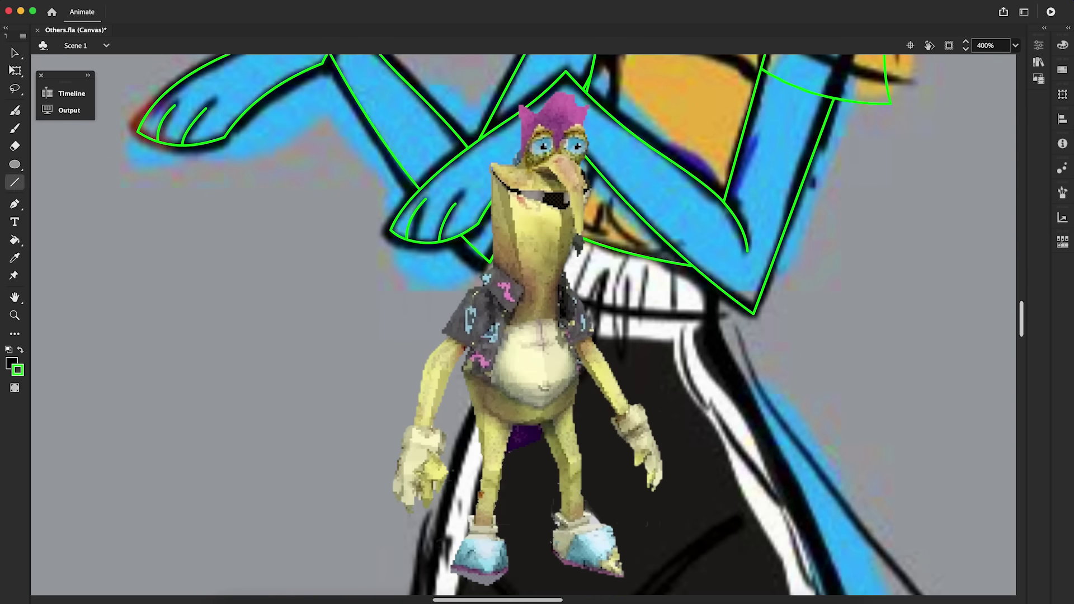
Step: Trace the waistband's side edge, the outline of the shorts and both edges of the left leg
left_click_drag(718, 316, 727, 258)
left_click_drag(1023, 335, 1023, 350)
key("n")
mouse_move(454, 255)
left_mouse_down()
mouse_move(413, 487)
mouse_move(611, 508)
left_mouse_up()
mouse_move(623, 506)
left_mouse_down()
mouse_move(834, 448)
mouse_move(781, 270)
left_mouse_up()
mouse_move(743, 183)
left_mouse_down()
mouse_move(880, 391)
mouse_move(866, 490)
left_mouse_up()
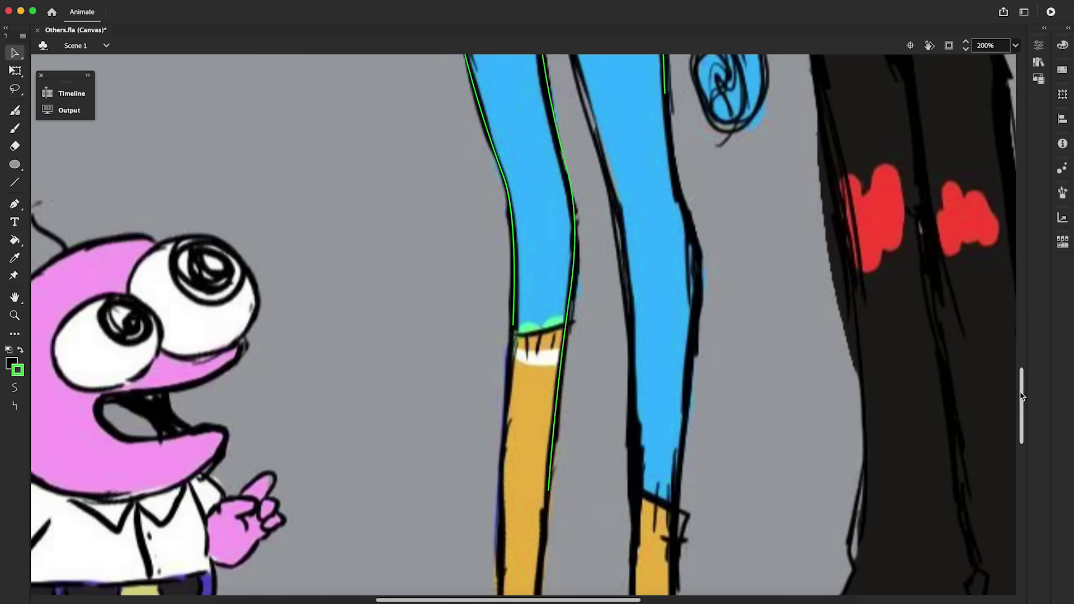
Step: Trace the left sock down to its pointed toe and close its top with a cuff line
scroll(511, 557, "down", 3)
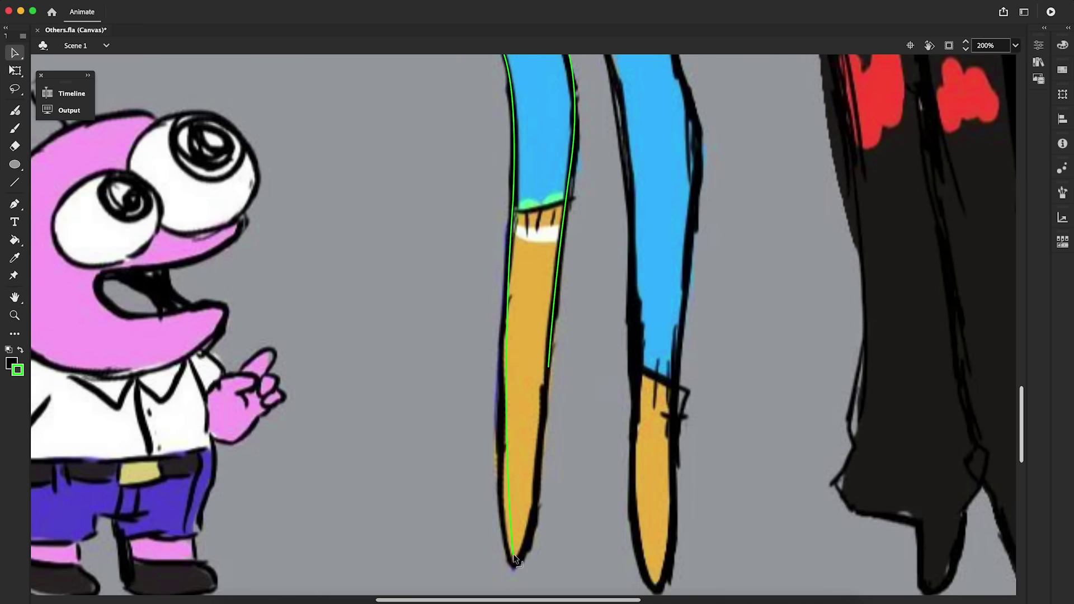
left_click_drag(512, 203, 507, 540)
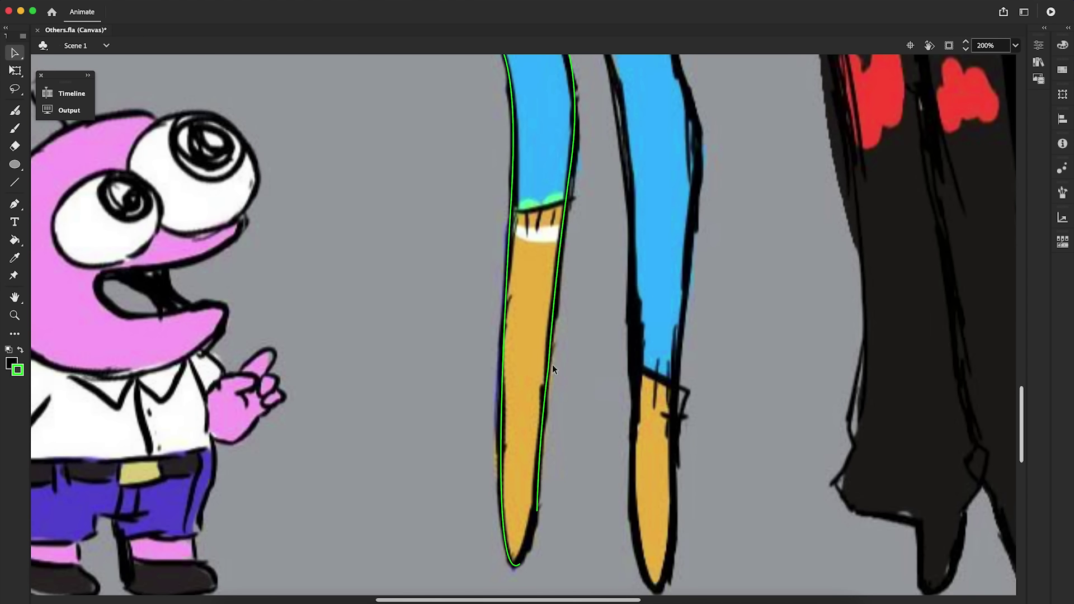
key("n")
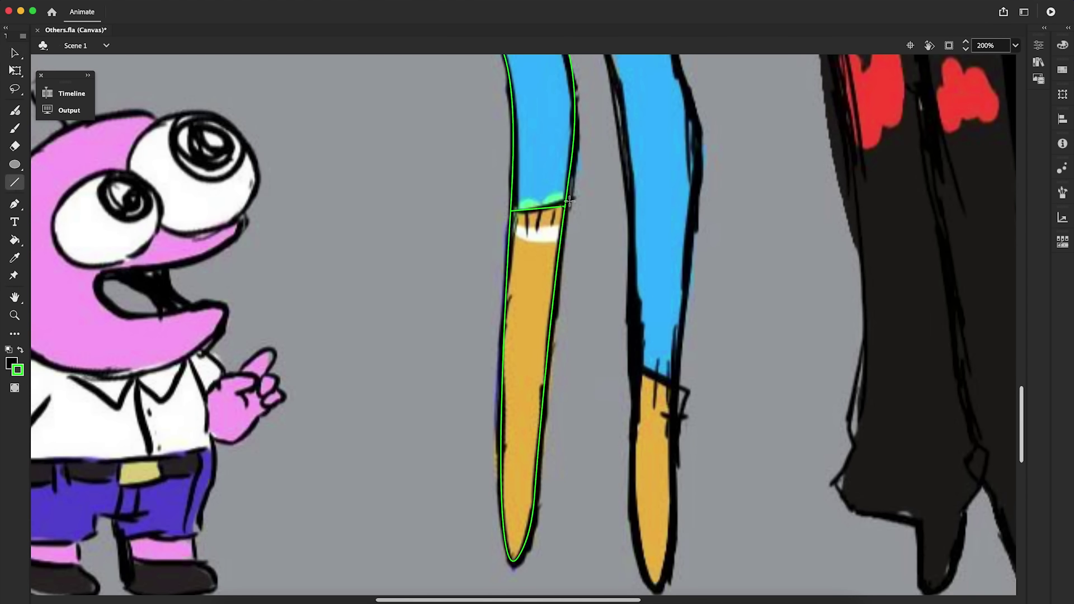
Step: Trace the hem band of the shorts with curved lines and delete the surplus segment at the centre seam
scroll(537, 325, "up", 10)
key("v")
left_click(14, 316)
left_click(532, 252)
key("v")
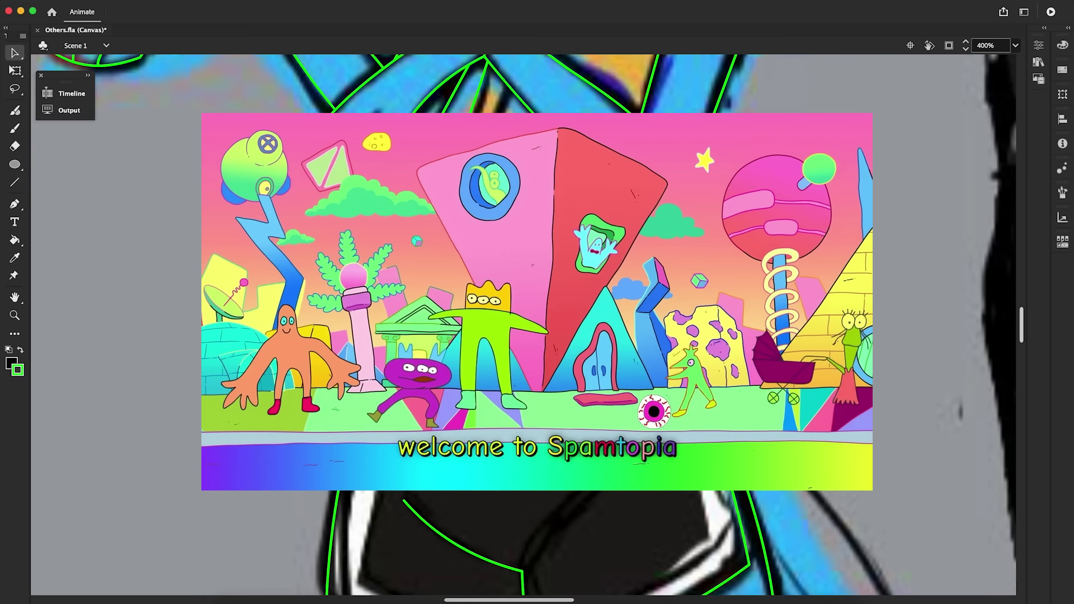
scroll(532, 324, "down", 3)
key("n")
key("v")
left_click_drag(588, 495, 592, 505)
left_click_drag(537, 524, 527, 532)
left_click(526, 525)
key("Delete")
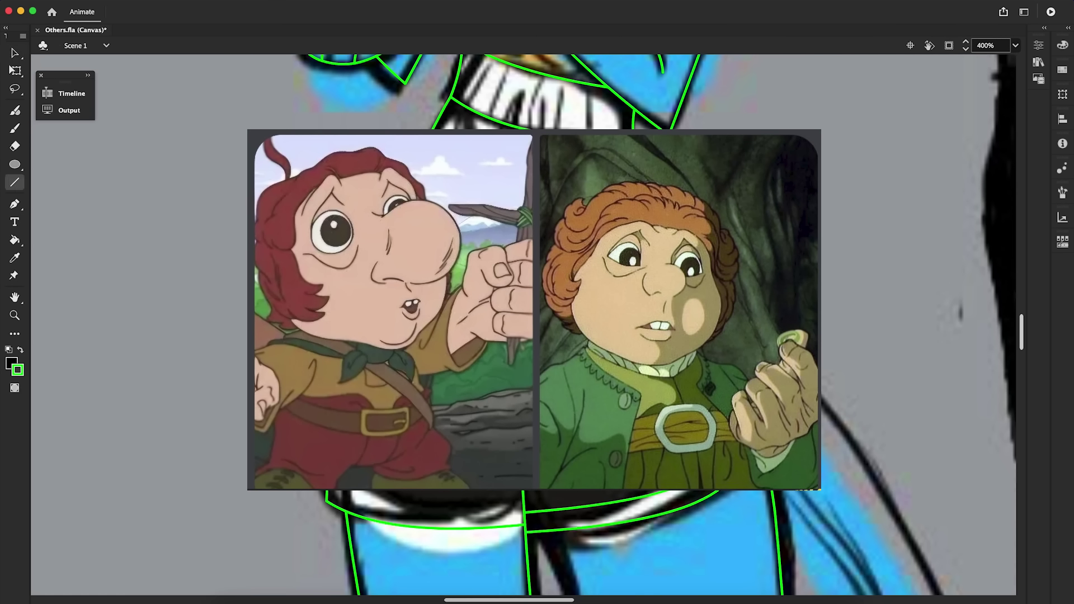
Step: Curve the trim line on the right side of the shorts and trace the right leg's inner edge toward the knee
key("v")
left_click_drag(713, 364, 721, 361)
left_click(15, 315)
left_click(526, 370, "alt")
key("n")
scroll(532, 389, "down", 5)
left_click_drag(601, 502, 587, 392)
key("v")
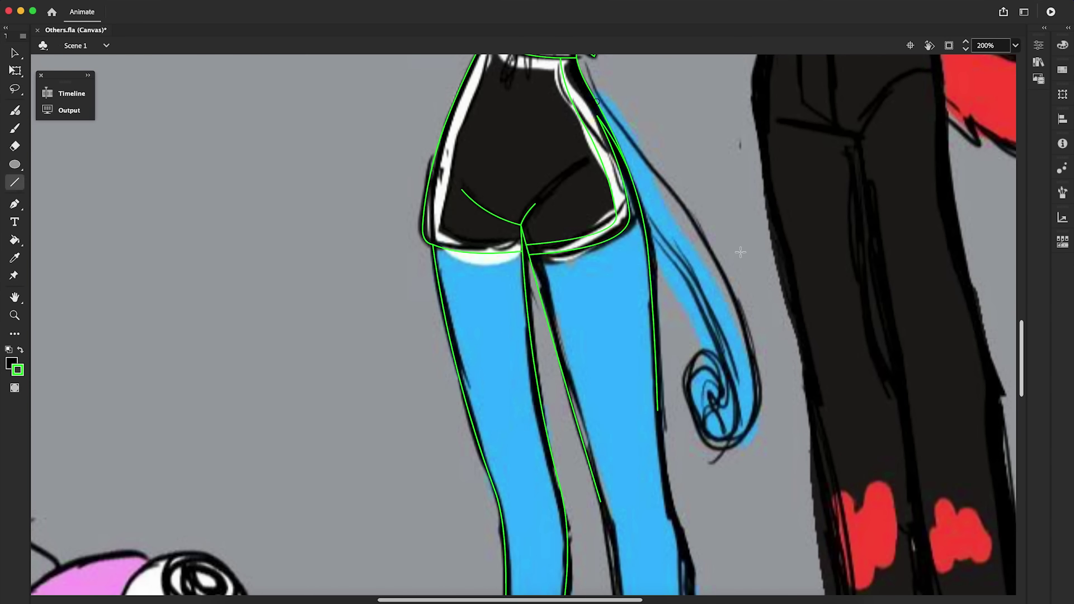
Step: Trace the outer and inner edges of the bird's tail from the shorts down toward its curled tip
left_click_drag(741, 252, 716, 263)
key("v")
left_click_drag(656, 182, 663, 179)
key("n")
left_click_drag(716, 263, 757, 416)
key("v")
key("n")
left_click_drag(641, 209, 722, 333)
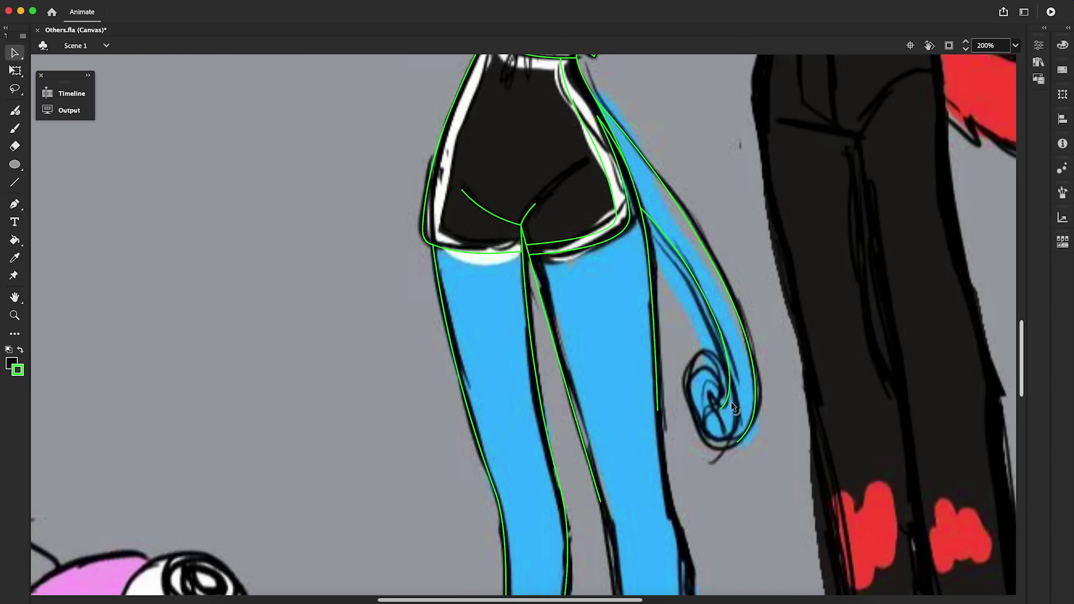
Step: Extend the right leg's outer edge down to the knee and bend it to match the sketch
scroll(718, 448, "down", 3)
key("n")
left_click_drag(658, 289, 680, 402)
key("v")
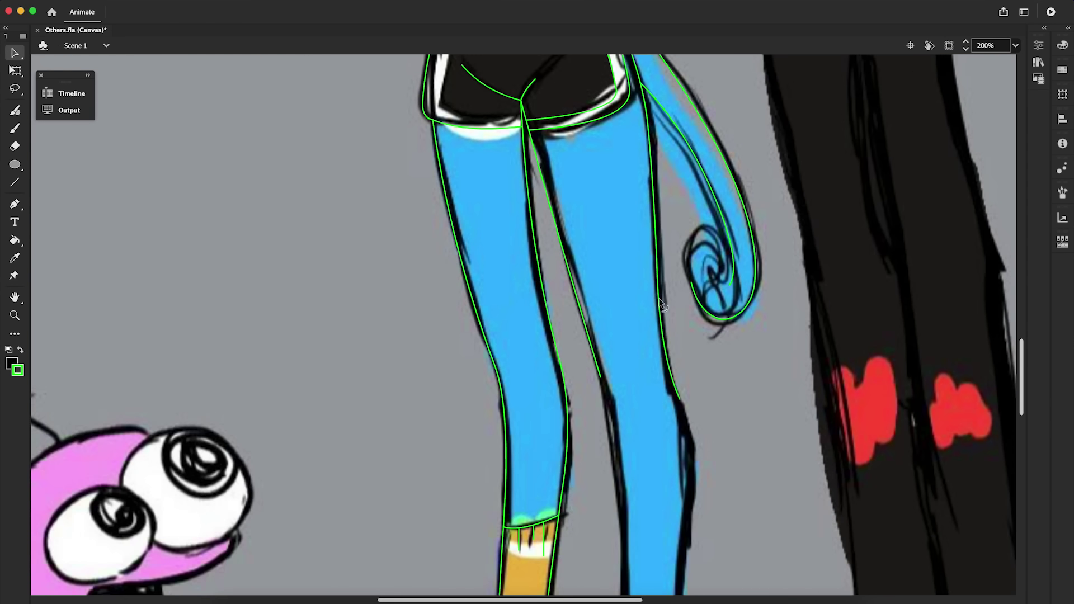
left_click_drag(670, 347, 665, 348)
Step: Trace the outer curve of the right calf and the leg's inner edge from the knee into the sock
scroll(1004, 394, "down", 6)
key("n")
left_click_drag(680, 103, 689, 234)
key("n")
left_click_drag(601, 80, 628, 457)
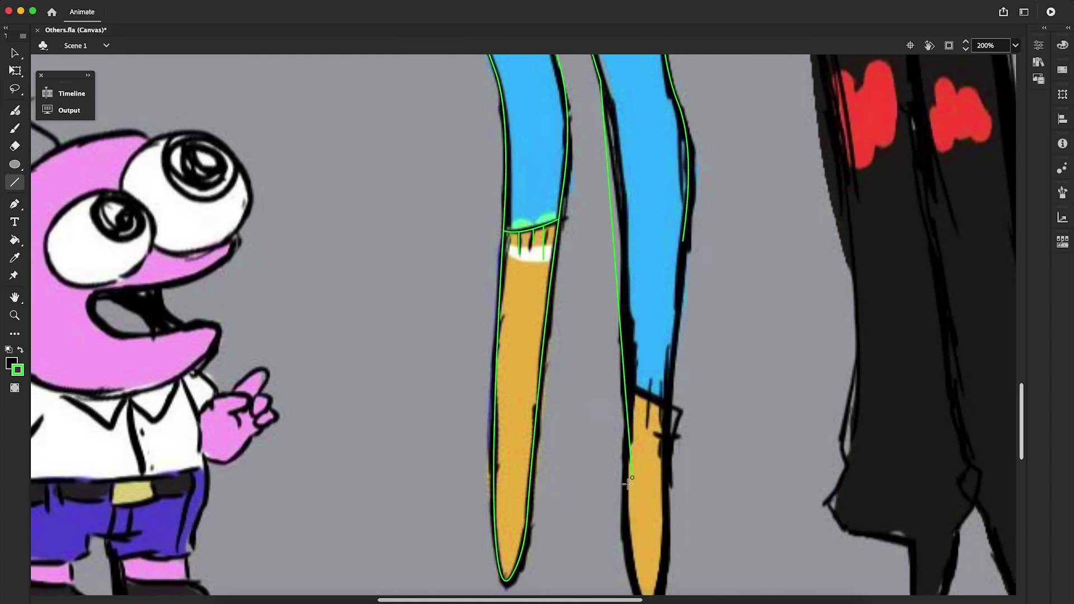
key("v")
left_click_drag(615, 274, 630, 270)
Step: Continue both edges of the right lower leg through the sock, curving the inner one toward the toe
key("n")
left_click_drag(684, 240, 666, 515)
key("v")
left_click_drag(674, 381, 669, 380)
key("n")
left_click_drag(628, 457, 638, 586)
key("v")
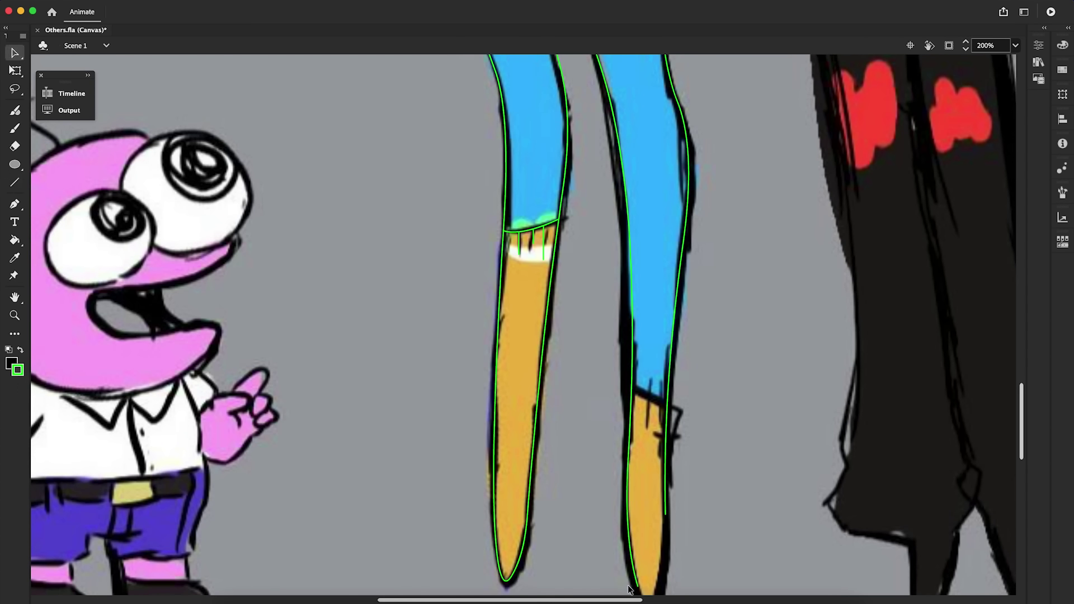
Step: Draw the right sock's slanted cuff with its fold lines and close the outline at the pointed toe
key("n")
left_click_drag(633, 388, 682, 413)
key("v")
scroll(661, 392, "down", 3)
key("n")
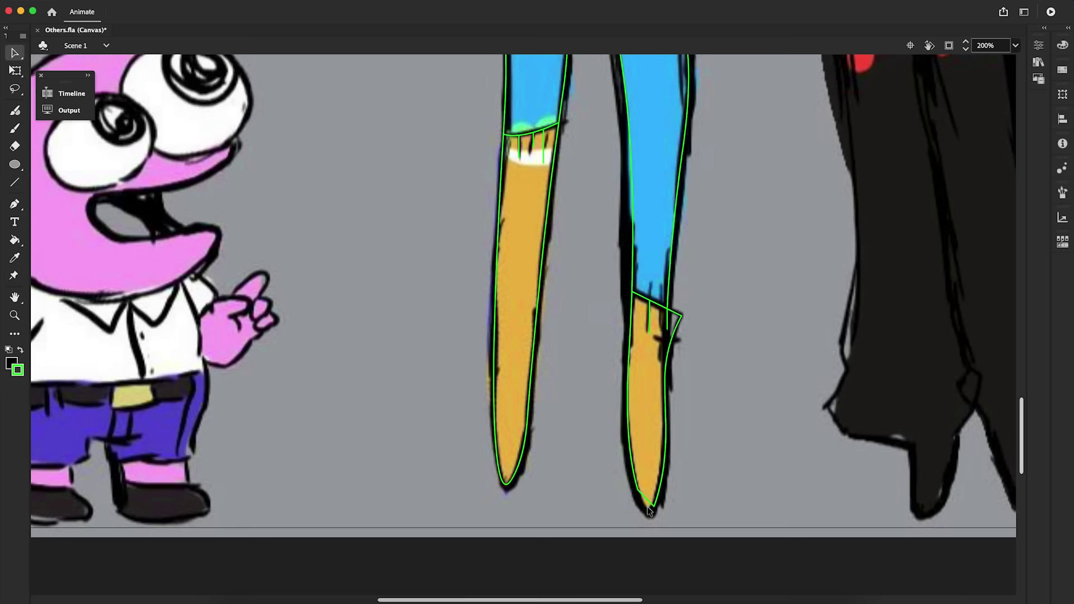
Step: Trace the inner trim line along the left side and lower edge of the shorts
scroll(691, 408, "up", 8)
key("n")
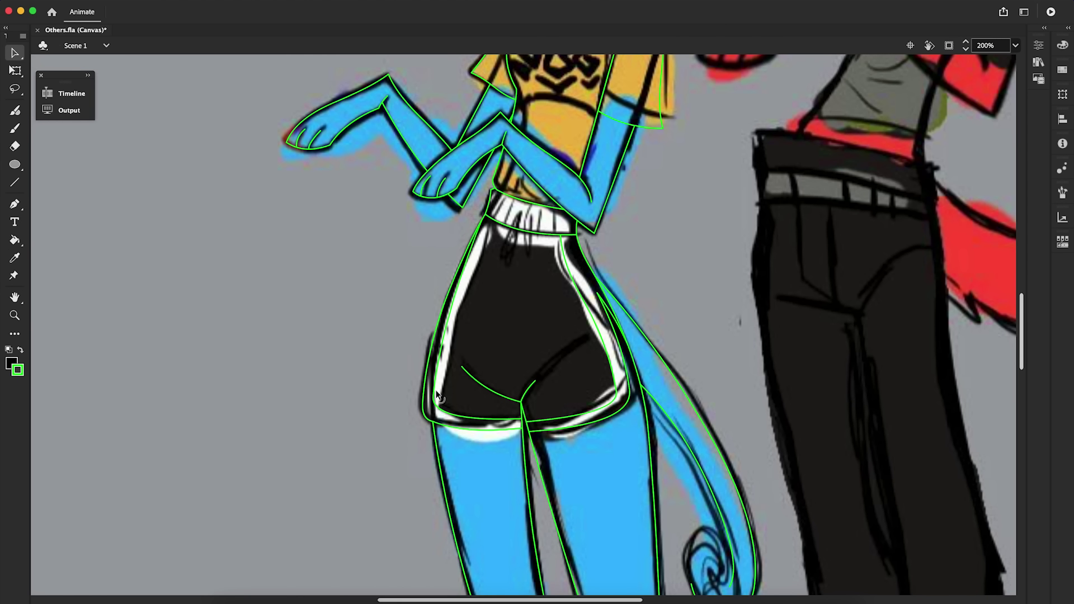
key("z")
left_click(554, 399)
key("v")
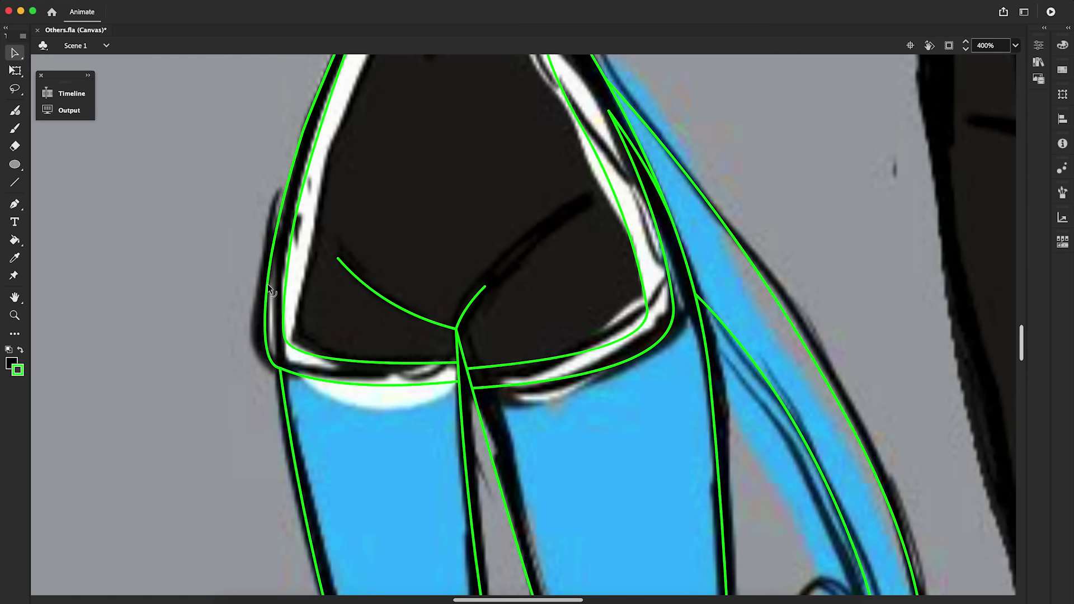
Step: Add a flared outer curve at the lower-left edge of the shorts and delete the leftover line segment
key("n")
left_click_drag(267, 284, 230, 374)
key("v")
left_click(241, 361)
key("Delete")
left_click(259, 339)
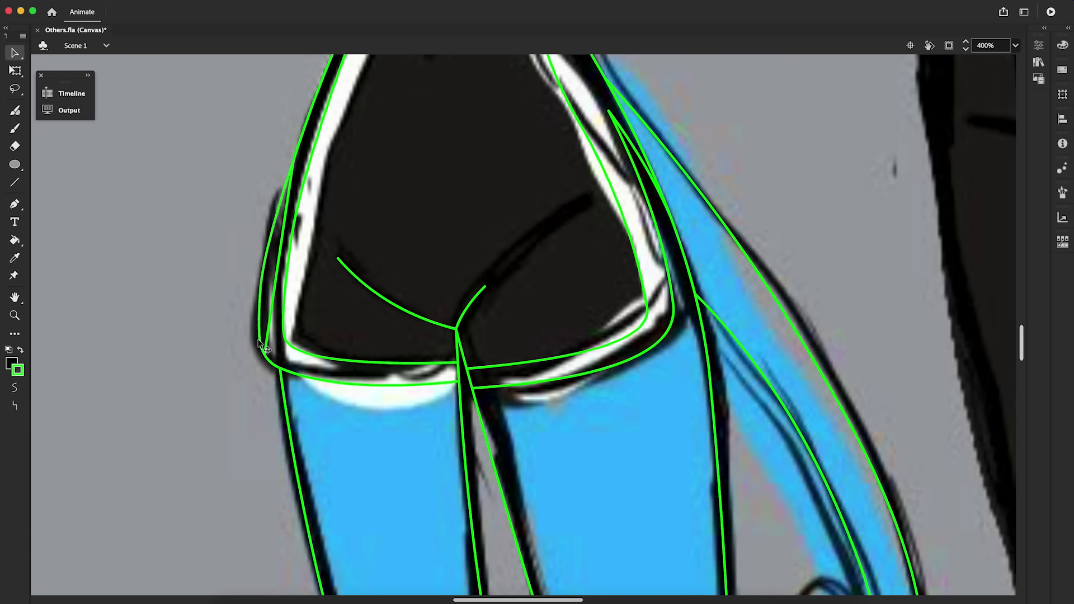
Step: Draw a narrow drawstring loop at the waistband, then paste a copy and tilt it over the second sketched string
scroll(469, 163, "up", 5)
key("n")
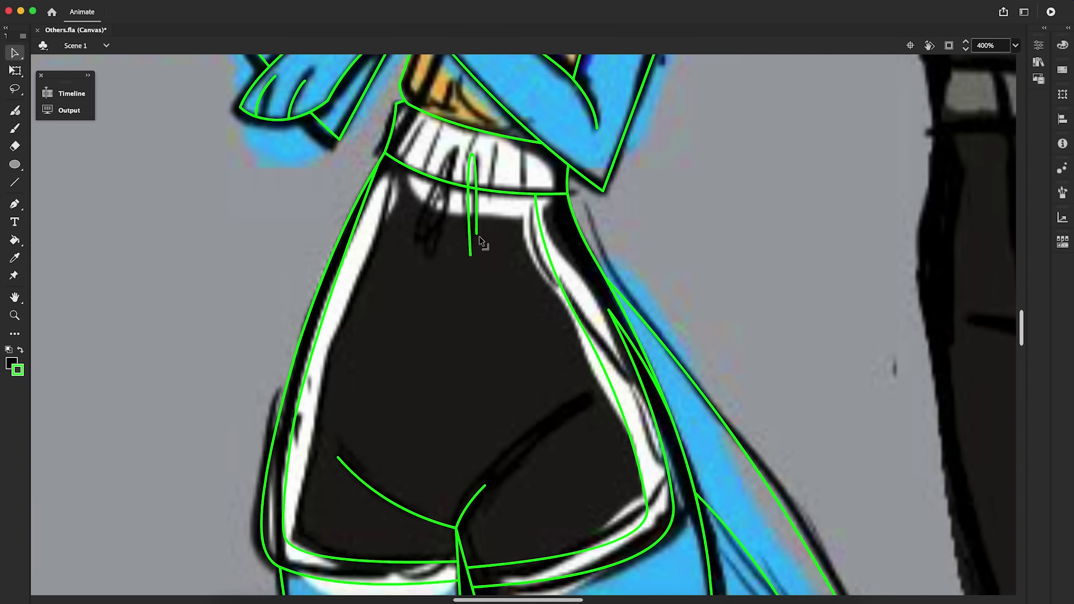
left_click(473, 214)
key("v")
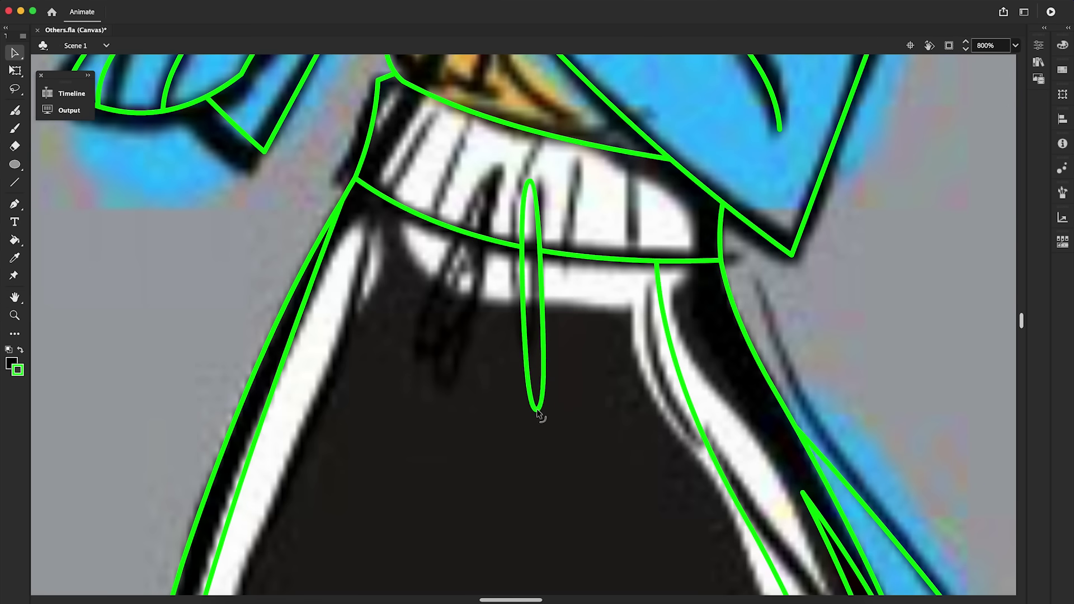
key("super+v")
left_click_drag(441, 291, 469, 302)
left_click_drag(436, 397, 473, 269)
Step: Draw the slanted rib lines across the waistband of the shorts
key("n")
key("v")
key("n")
left_click_drag(399, 100, 372, 188)
left_click_drag(452, 124, 425, 207)
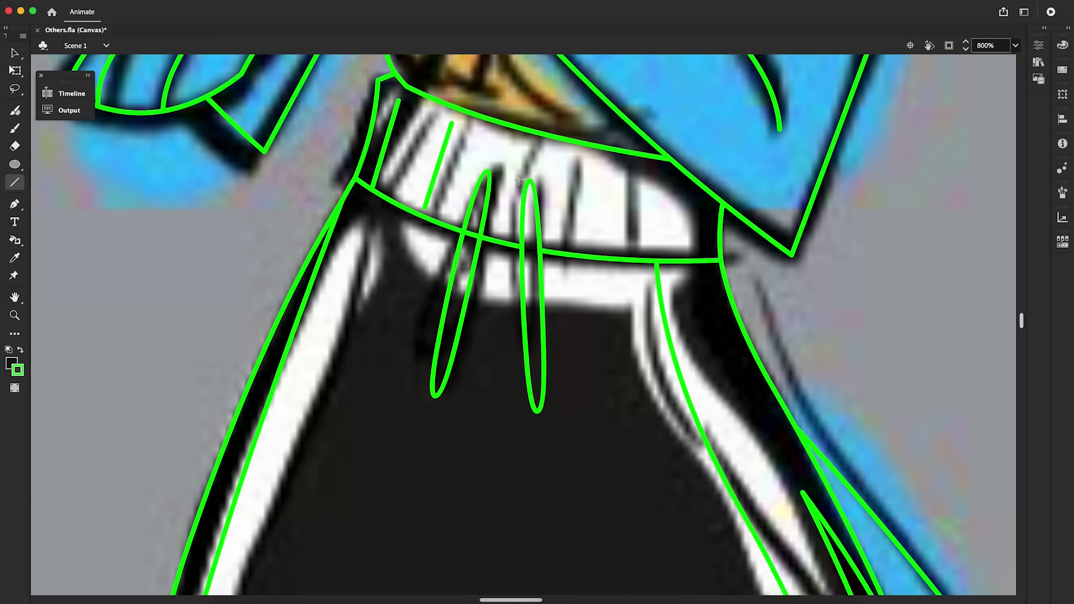
left_click_drag(581, 156, 568, 247)
left_click_drag(662, 161, 649, 244)
left_click_drag(697, 185, 693, 259)
Step: Fill the bird's skin and hair areas with blue using the Paint Bucket
key("v")
left_click(14, 320)
left_click(15, 407)
left_click(620, 501)
left_click(620, 501)
key("k")
left_click(679, 436)
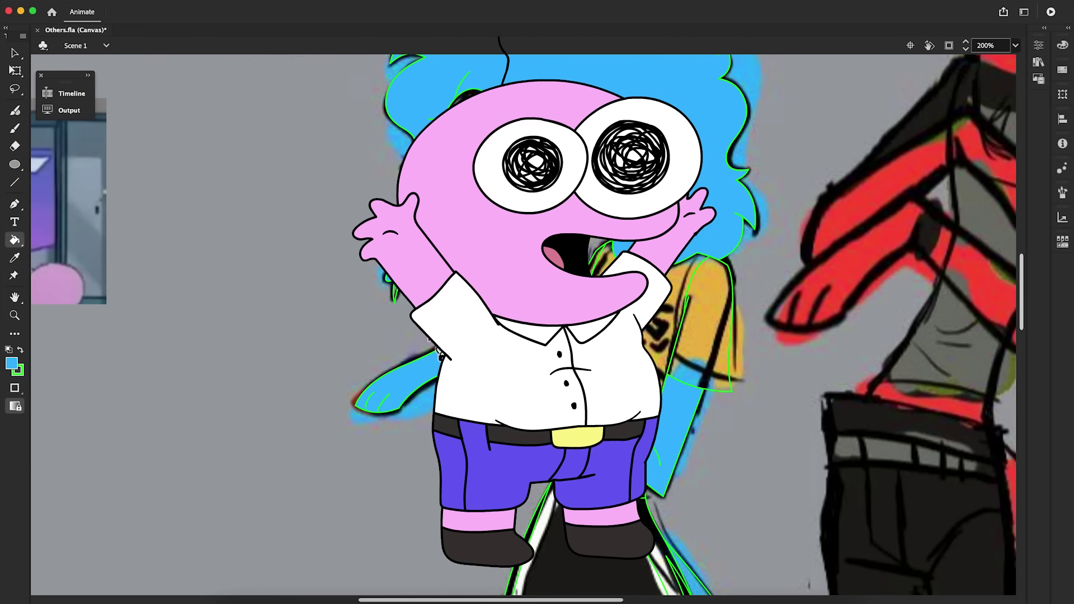
Step: Fill the bird's shirt and sleeves with yellow
left_click(12, 364)
left_click(702, 330)
left_click(666, 325)
Step: Fill the eyelids and pupils black, the eyes pale yellow and green, and the tongue red
left_click(11, 364)
left_click(470, 95)
left_click(463, 100)
left_click(11, 364)
left_click(737, 163)
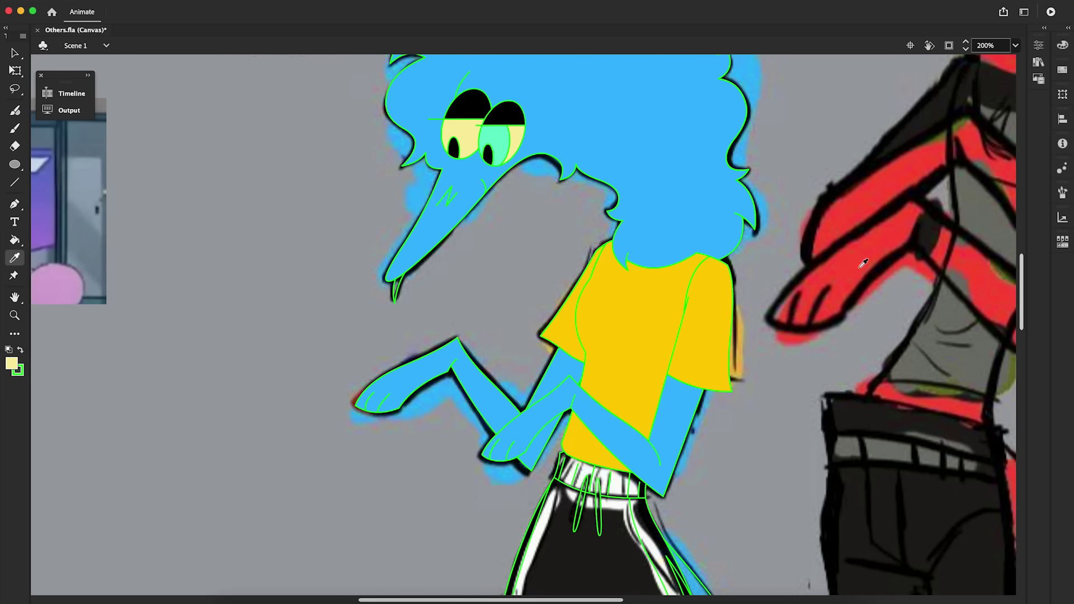
scroll(540, 377, "up", 3)
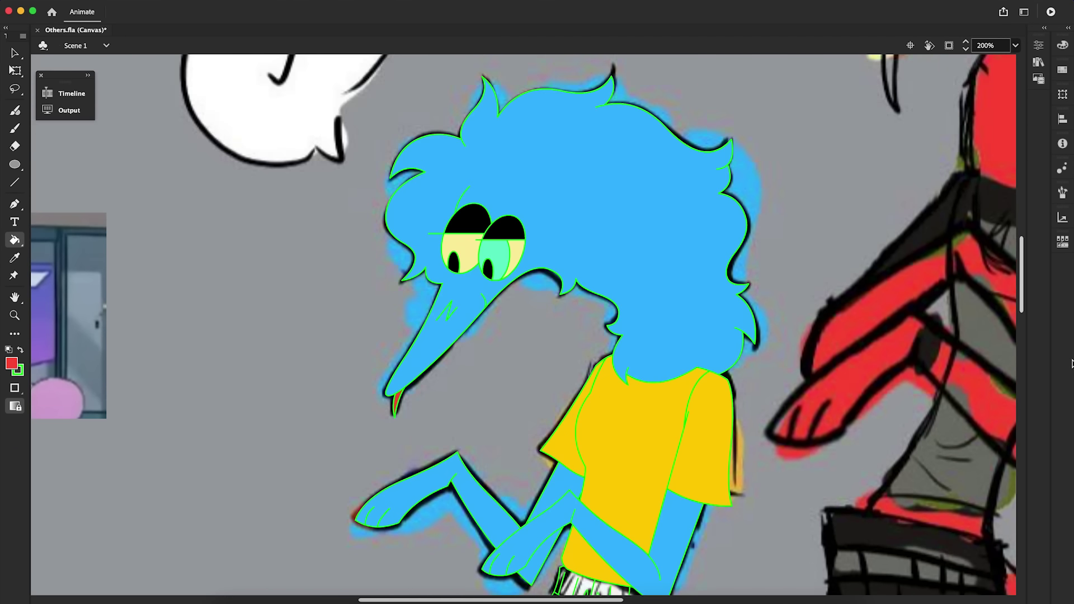
Step: Fill the shorts black, and their waistband, drawstrings and trim off-white
scroll(540, 377, "down", 6)
left_click(540, 376)
left_click(642, 315)
key("i")
left_click(583, 426)
mouse_move(592, 302)
left_mouse_down()
mouse_move(560, 288)
mouse_move(636, 313)
left_mouse_up()
key("i")
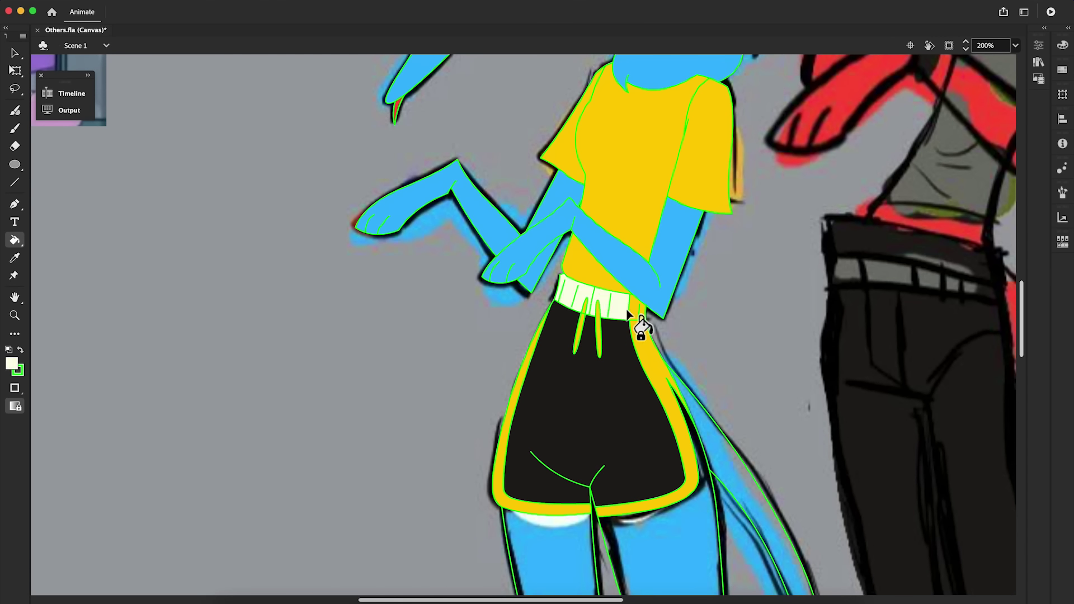
left_click(520, 387)
left_click(658, 380)
Step: Fill the legs blue and the socks yellow, adding a closing line across the left sock's cuff
left_click(696, 534)
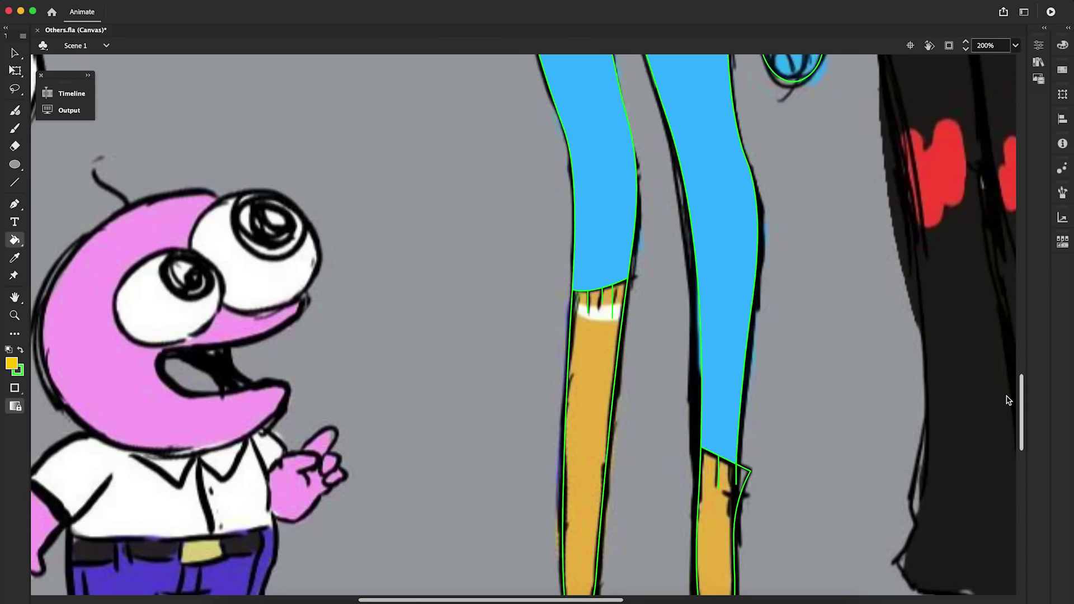
key("v")
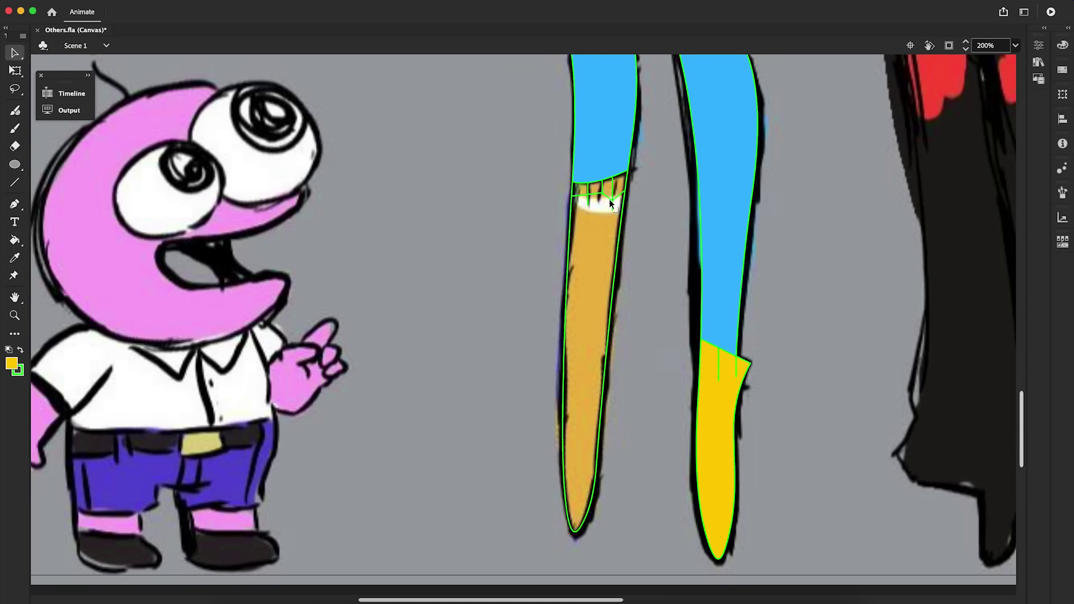
left_click(609, 219)
key("k")
left_click(593, 314)
Step: Pick up the body's blue, fill the tail with it and reshape the line at the tail's lower end
mouse_move(1023, 422)
left_mouse_down()
mouse_move(1023, 317)
mouse_move(1022, 395)
left_mouse_up()
key("i")
left_click(602, 251)
left_click(594, 436)
key("v")
left_click_drag(802, 357, 826, 376)
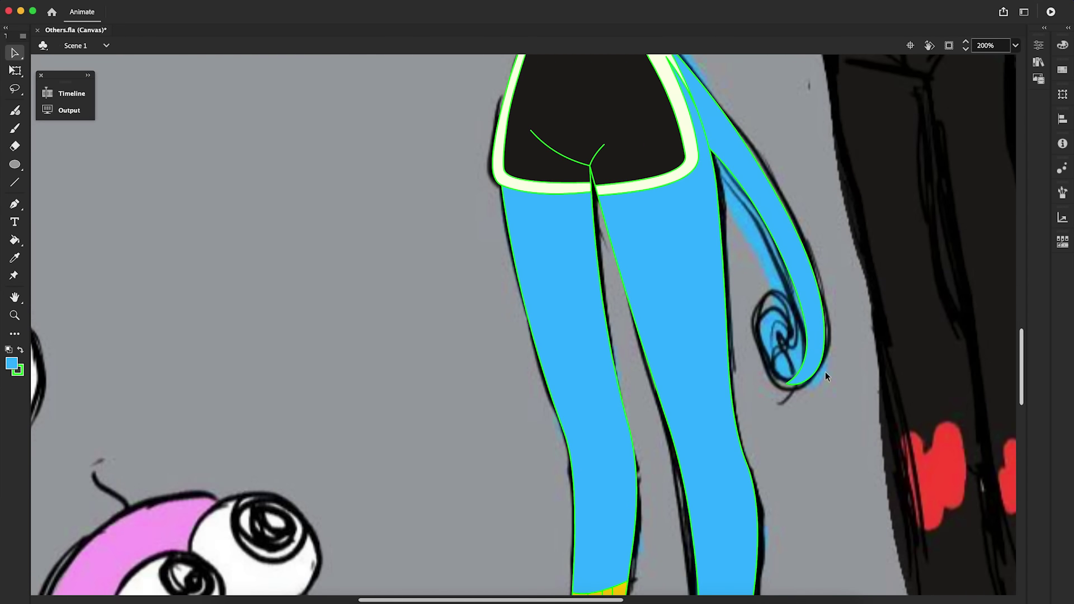
Step: Close the hem at the centre seam of the shorts and remove the green lines between trim and black fill
left_click_drag(1023, 347, 1023, 315)
key("z")
left_click(577, 380)
key("n")
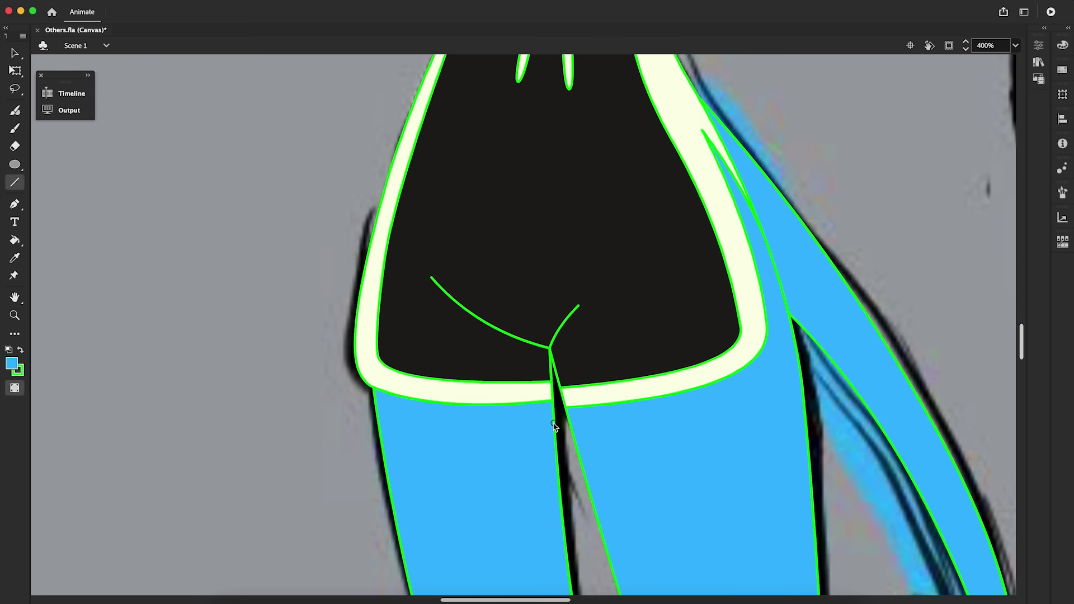
key("i")
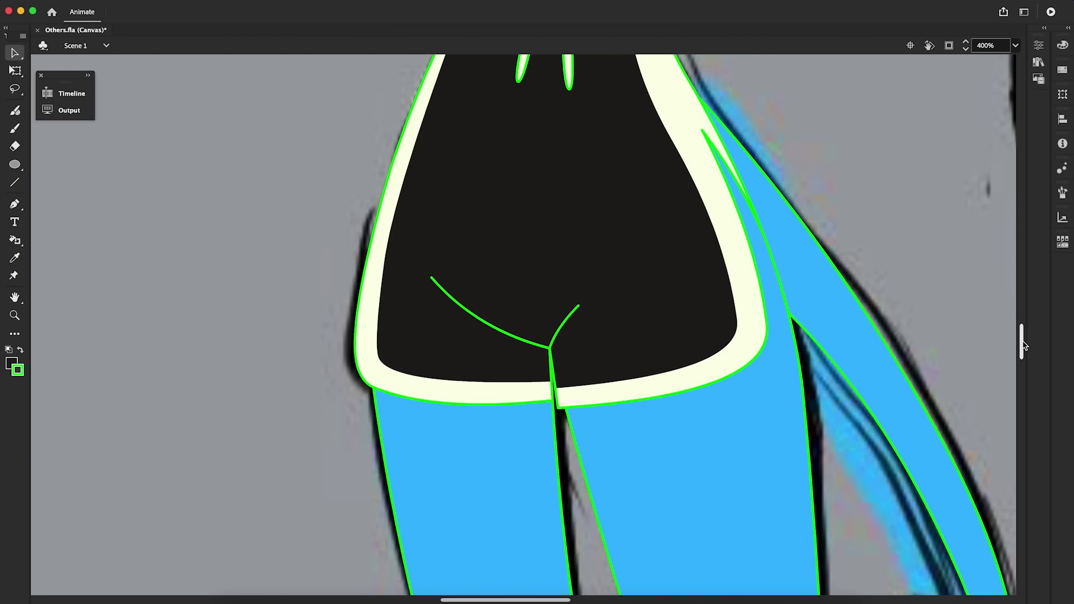
Step: Fill the right eye's outline, lid line and lash in black and delete its green guide lines
scroll(386, 295, "up", 10)
key("v")
left_click(392, 259)
key("Delete")
key("z")
left_click(402, 288)
key("v")
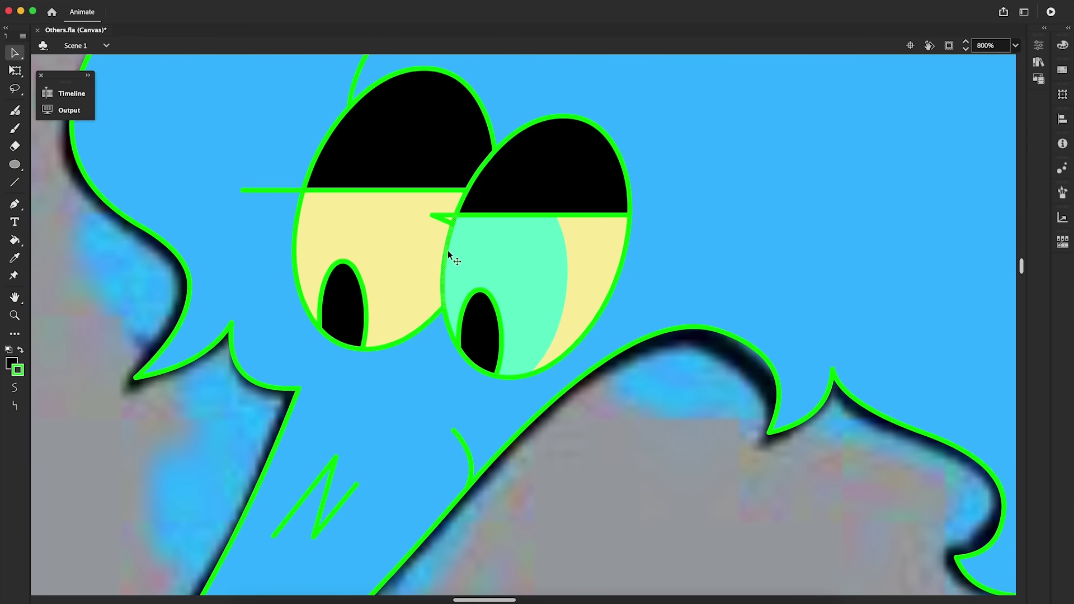
key("q")
key("k")
left_click(456, 340)
key("Delete")
key("v")
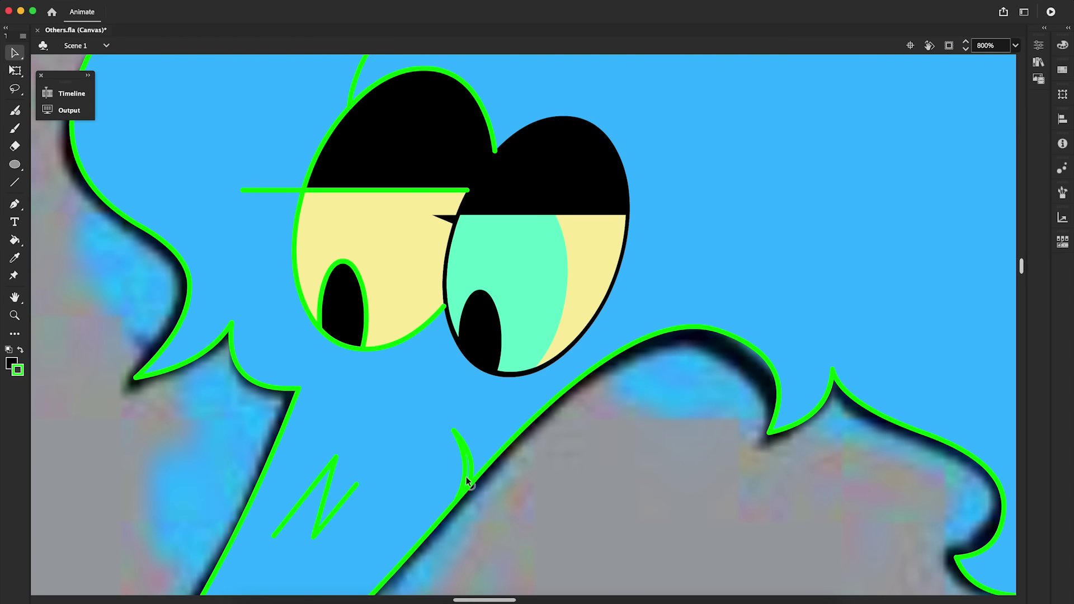
Step: Build tapered black strokes for the beak's zigzag mark and mouth-corner crease from copies pasted in place and slightly offset
double_click(300, 504)
right_click(300, 505)
left_click(328, 342)
key("super+shift+v")
key("Left")
key("Up")
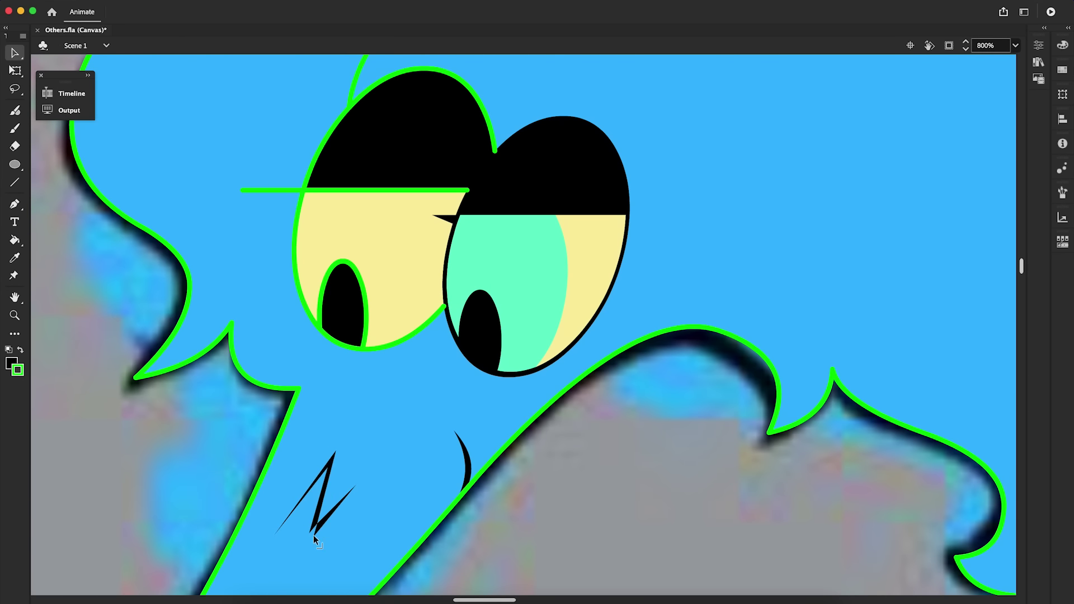
left_click_drag(313, 535, 310, 535)
Step: Turn the left eye's outline, pupil, lid line and lash into solid black line art and delete the green lines
right_click(300, 302)
left_click(329, 326)
key("k")
key("v")
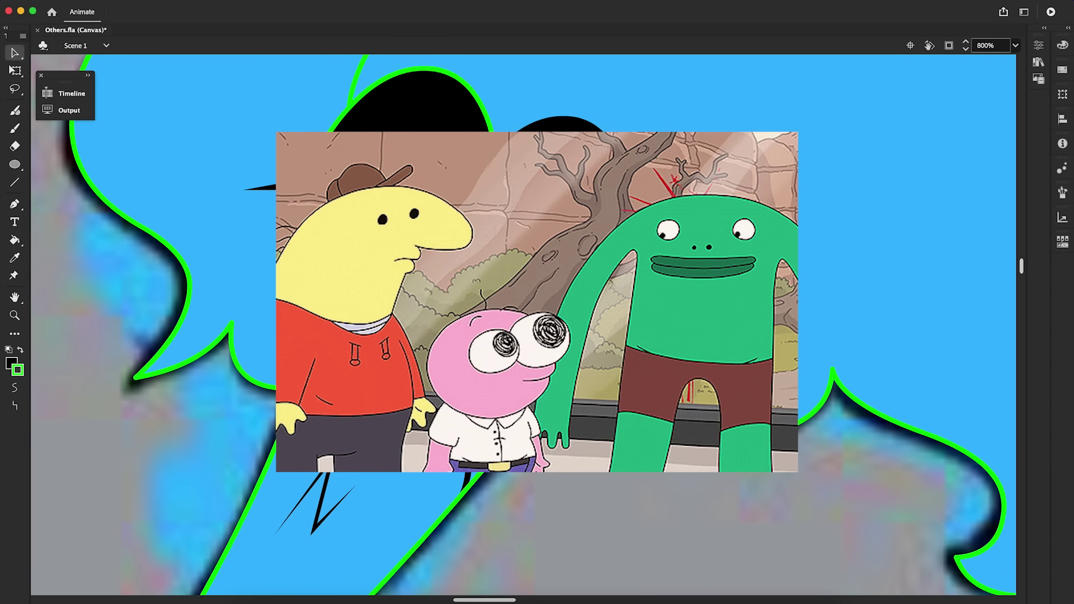
key("q")
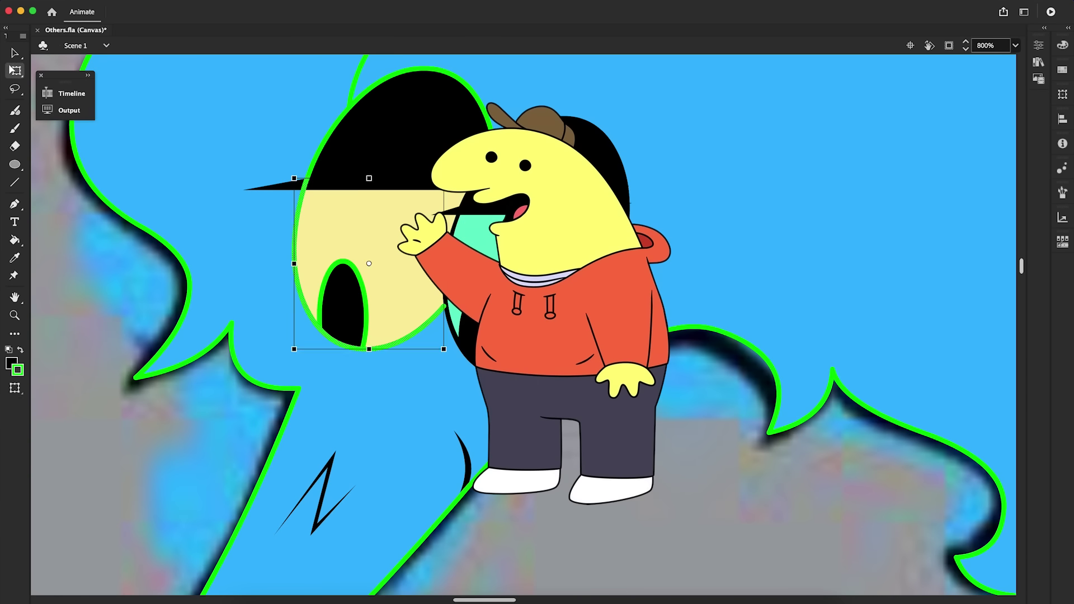
key("v")
left_click(312, 178)
key("Delete")
left_click(304, 191)
key("Delete")
Step: Hide the sketch and reference layers behind the vector artwork
key("z")
left_click(468, 325, "alt")
left_click(558, 356, "alt")
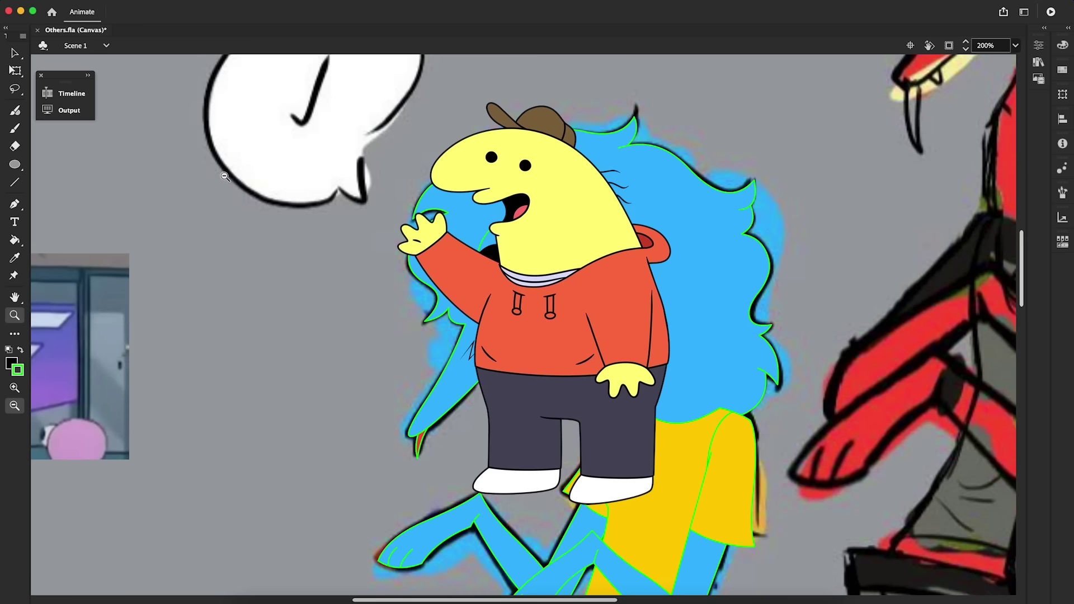
left_click(72, 93)
left_click(481, 259)
left_click(477, 328)
key("n")
key("z")
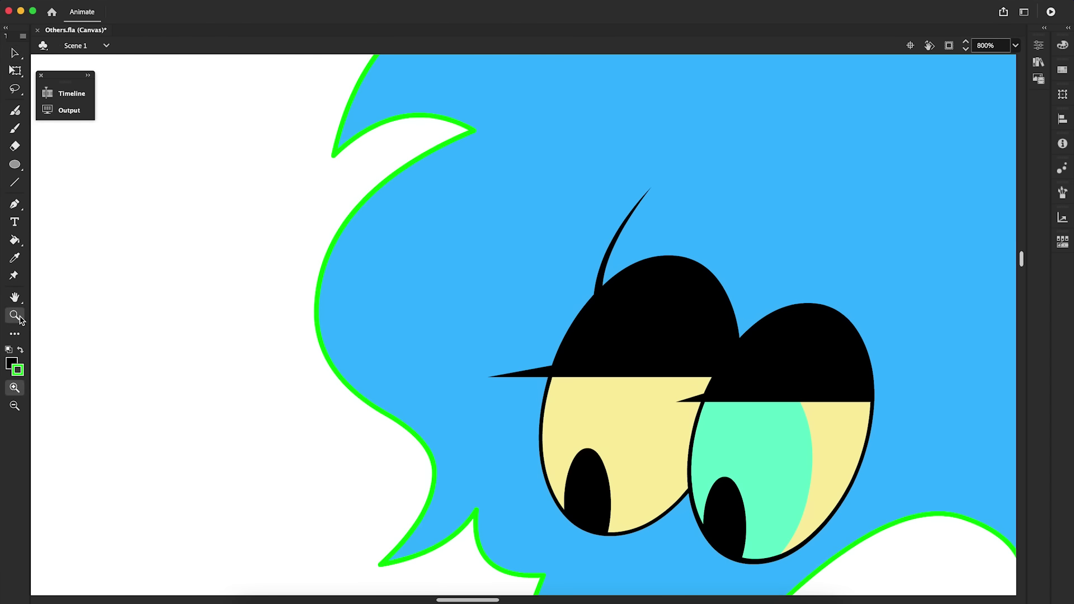
Step: Offset the guide lines of the beak's upper edge and cheek curl, fill the gaps black and delete the green lines
left_click(610, 301)
key("v")
key("z")
left_click_drag(504, 303, 535, 317)
left_click(528, 334, "alt")
left_click(528, 334, "alt")
left_click(529, 334, "alt")
left_click(499, 380)
left_click(519, 346)
key("v")
left_click_drag(1023, 266, 1022, 274)
key("super+z")
key("Left")
key("k")
left_click(506, 196)
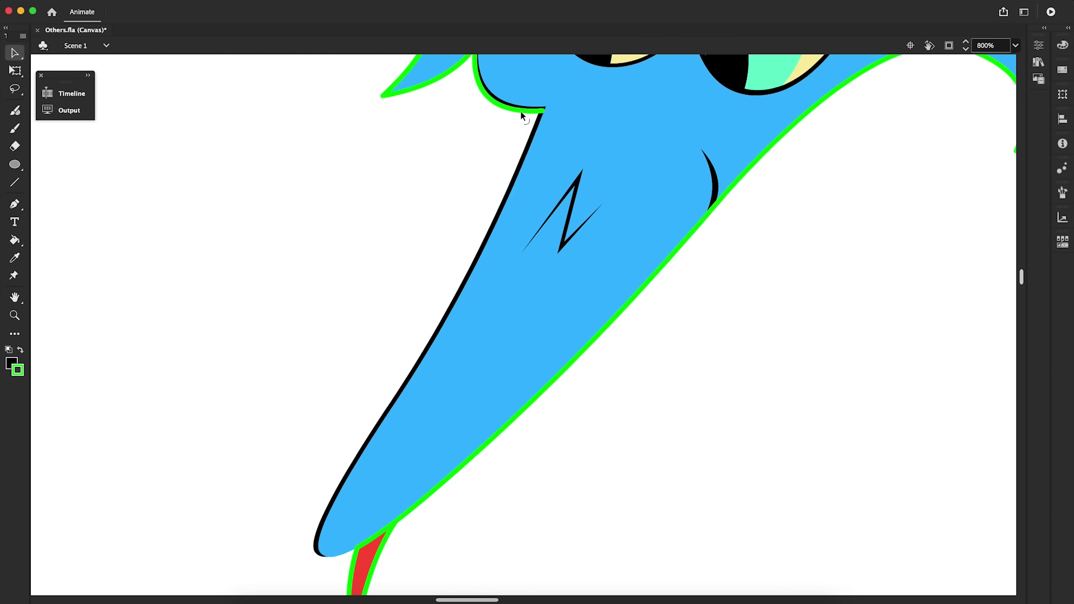
left_click(521, 111)
key("Delete")
Step: Shift the beak's lower guide line off its fill and build the red tongue's black outline at the beak tip
left_click(384, 509)
key("Down")
scroll(465, 387, "down", 4)
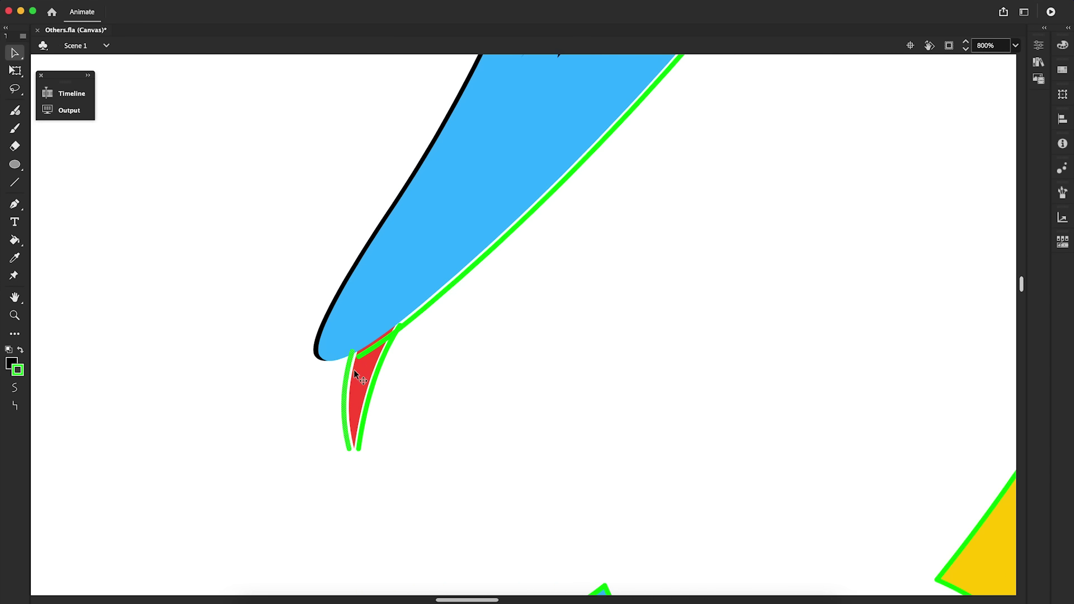
key("super+equal")
key("n")
key("super+z")
key("super+z")
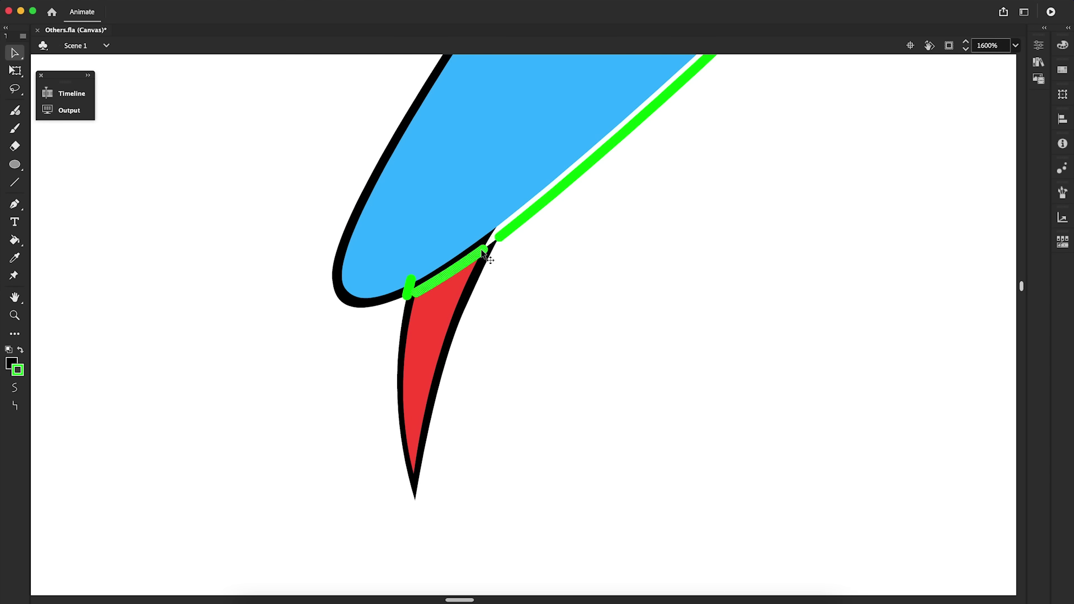
Step: Offset and slightly scale the guide lines along the chin curve and the first hair tuft behind it
left_click(682, 190, "alt+super")
left_click(683, 190, "alt+super")
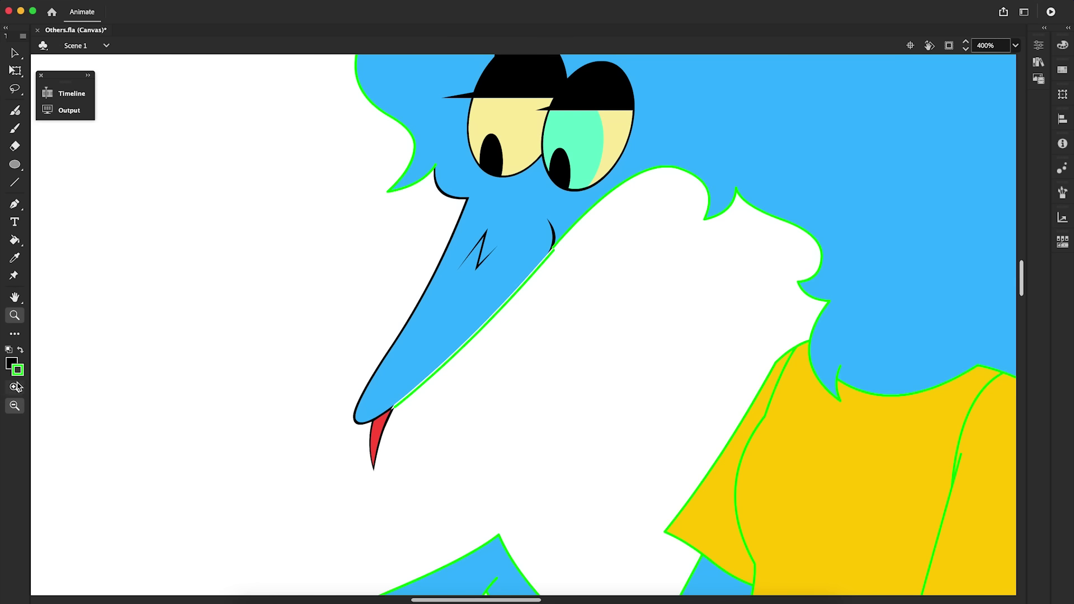
left_click(652, 215, "super")
left_click(621, 249)
key("q")
left_click_drag(642, 220, 638, 224)
key("v")
left_click(436, 378)
left_click(651, 322)
key("Right")
key("Down")
left_click(405, 208)
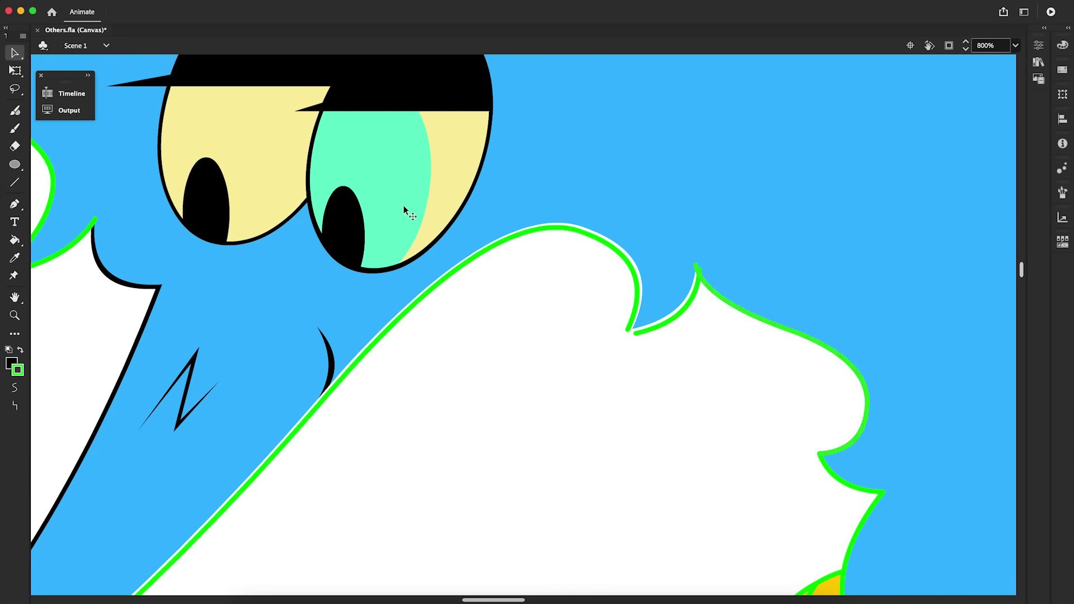
Step: Offset and scale the guide lines of the hair tufts between the chin curve and the shirt
left_click(772, 324)
key("q")
left_click_drag(869, 263, 864, 269)
left_click_drag(695, 365, 694, 368)
left_click_drag(864, 360, 866, 361)
key("v")
left_click(807, 459)
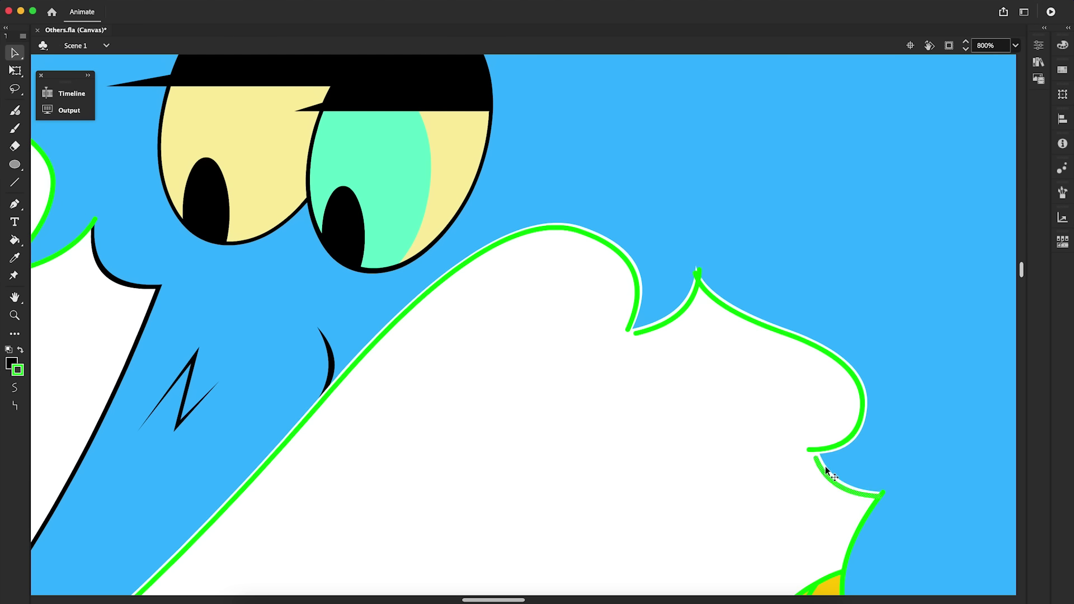
Step: Join the guide ends at the chin-side tufts, fill the gaps black and delete the green lines
left_click_drag(626, 338, 625, 333)
key("k")
left_click(666, 317)
left_click(710, 293)
key("v")
double_click(832, 476)
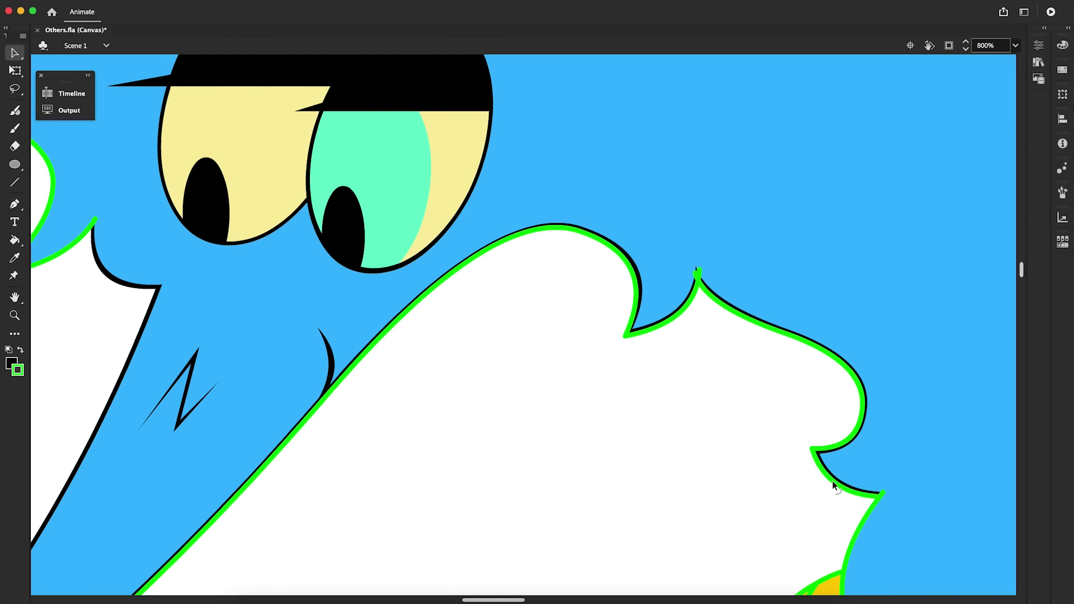
key("Delete")
Step: Nudge the guide lines of the front shoulder, the sleeve's outer edge and the hair edge above them outward
scroll(842, 392, "down", 10)
left_click(844, 269, "shift")
key("Left")
left_click(769, 327)
key("Left")
key("Up")
Step: Double the front sleeve's armhole line with an offset copy and fill the sleeve's outline gaps black
left_click(14, 315)
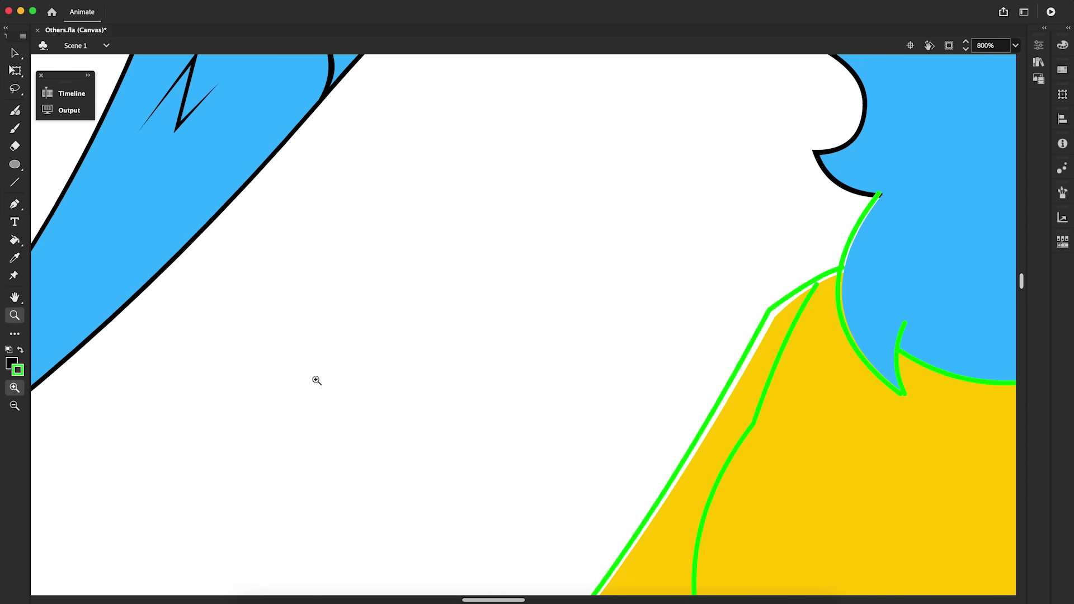
left_click(771, 336)
key("v")
key("super+minus")
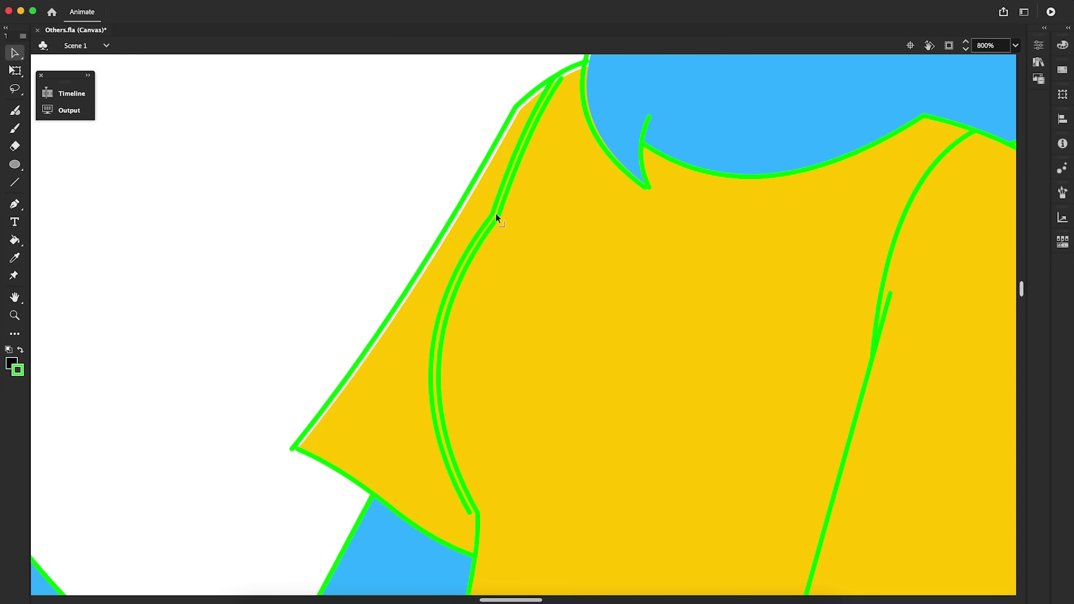
scroll(407, 267, "down", 9)
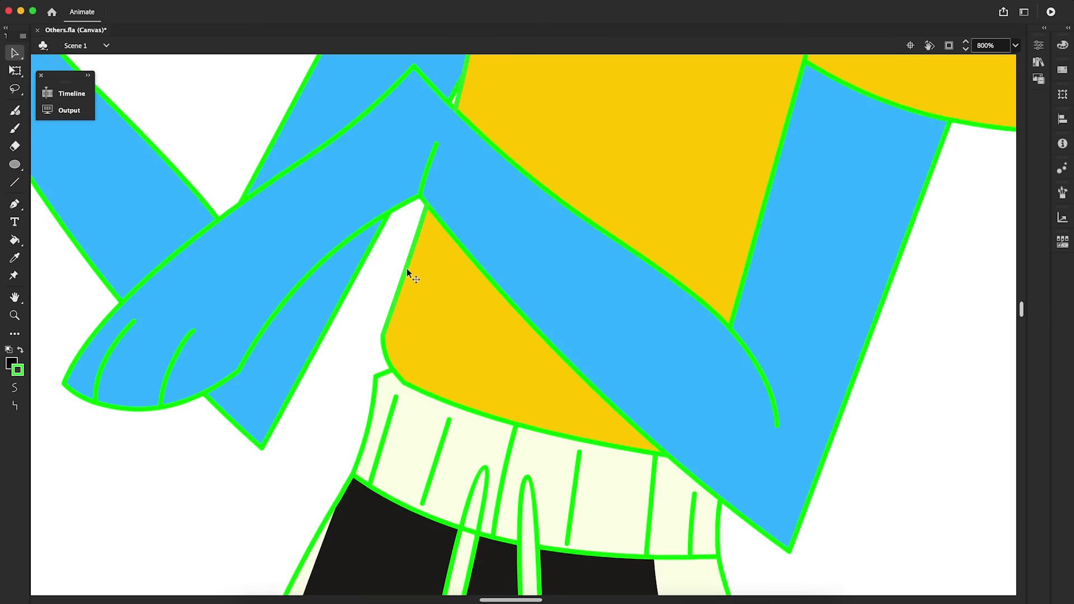
scroll(320, 328, "up", 4)
double_click(472, 212)
scroll(649, 322, "up", 8)
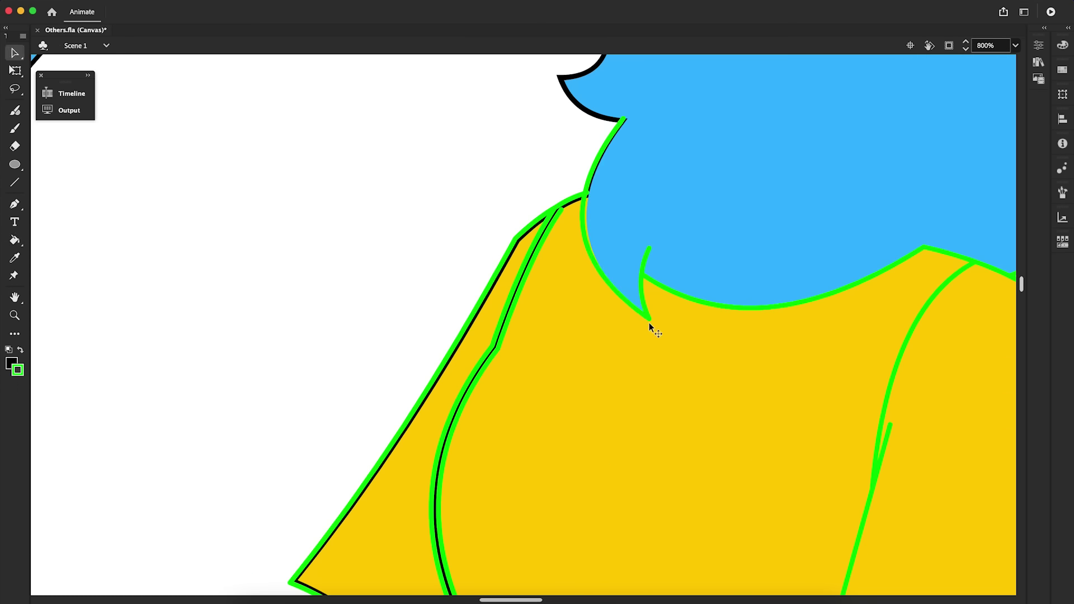
Step: Reshape the pointed hair tuft over the collar and offset the hair's lower edge and back shoulder lines
left_click_drag(640, 287, 660, 251)
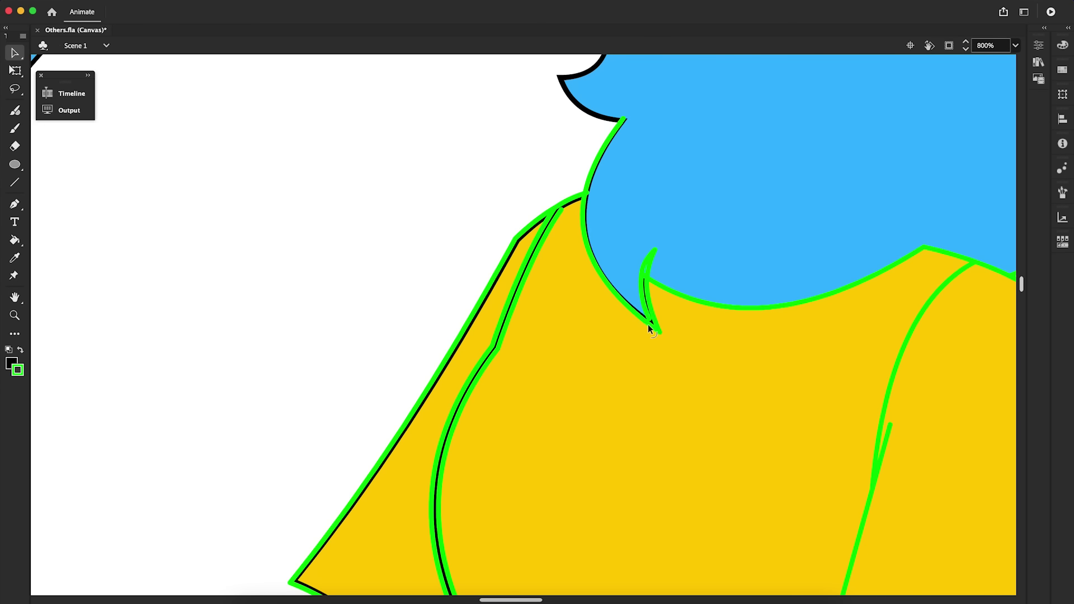
left_click_drag(649, 323, 647, 325)
left_click(689, 299)
key("Down")
scroll(701, 540, "right", 6)
left_click(724, 285)
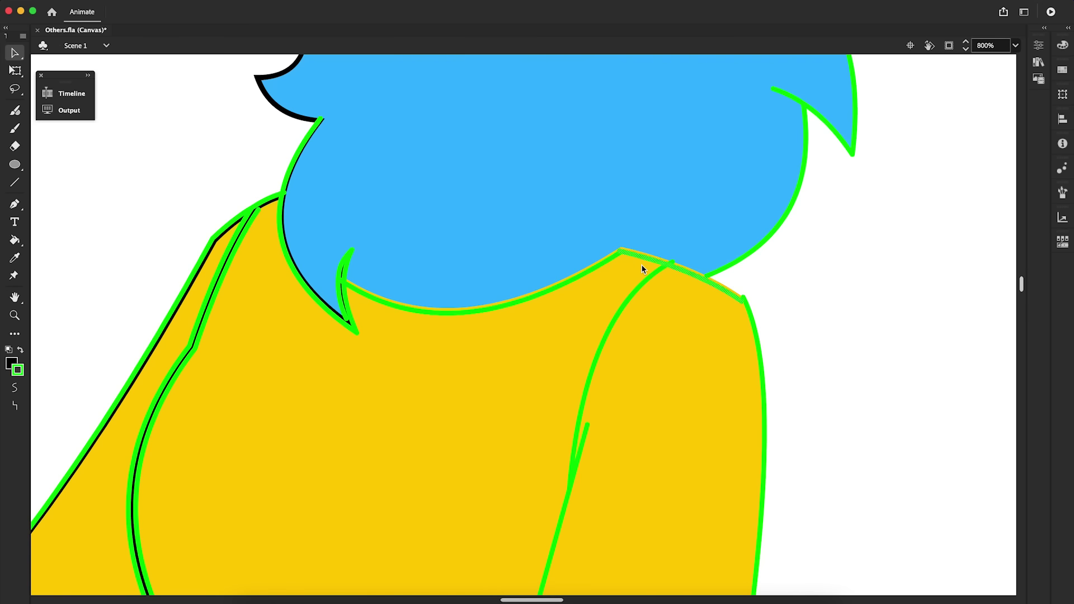
left_click(711, 273)
key("Right")
key("Down")
Step: Fill the outline gaps along the hair's lower edge and back black, and delete the green lines there and on the front shoulder
key("k")
left_click(752, 257)
key("v")
double_click(181, 298)
key("Delete")
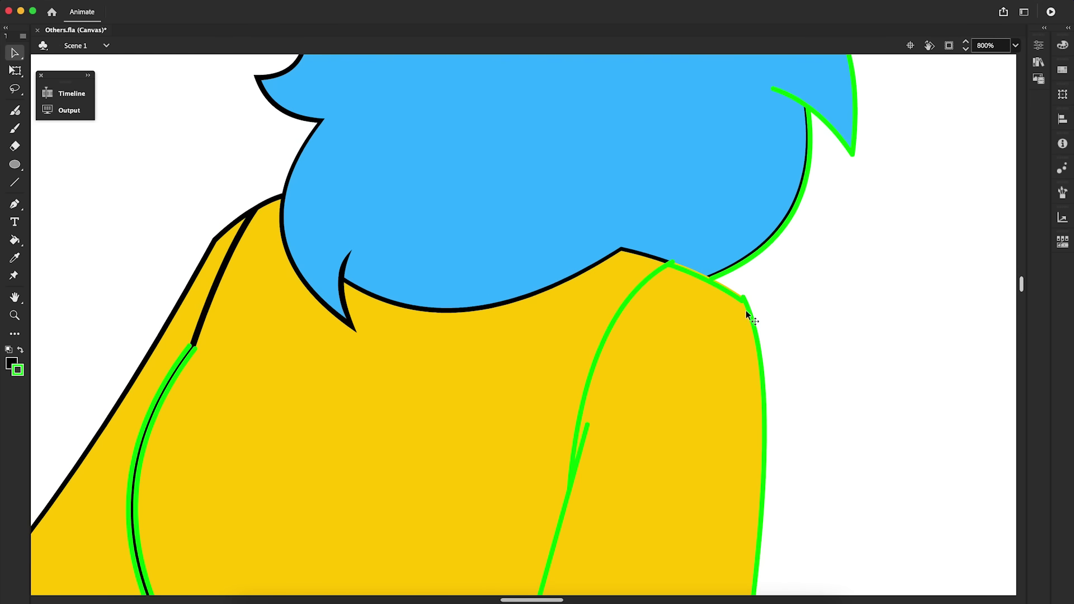
mouse_move(1021, 284)
left_mouse_down()
mouse_move(1021, 298)
mouse_move(1021, 250)
left_mouse_up()
key("k")
key("v")
key("Delete")
Step: Offset the guide line of the hair in front of the eyes outward and adjust its height
left_click_drag(542, 601, 519, 600)
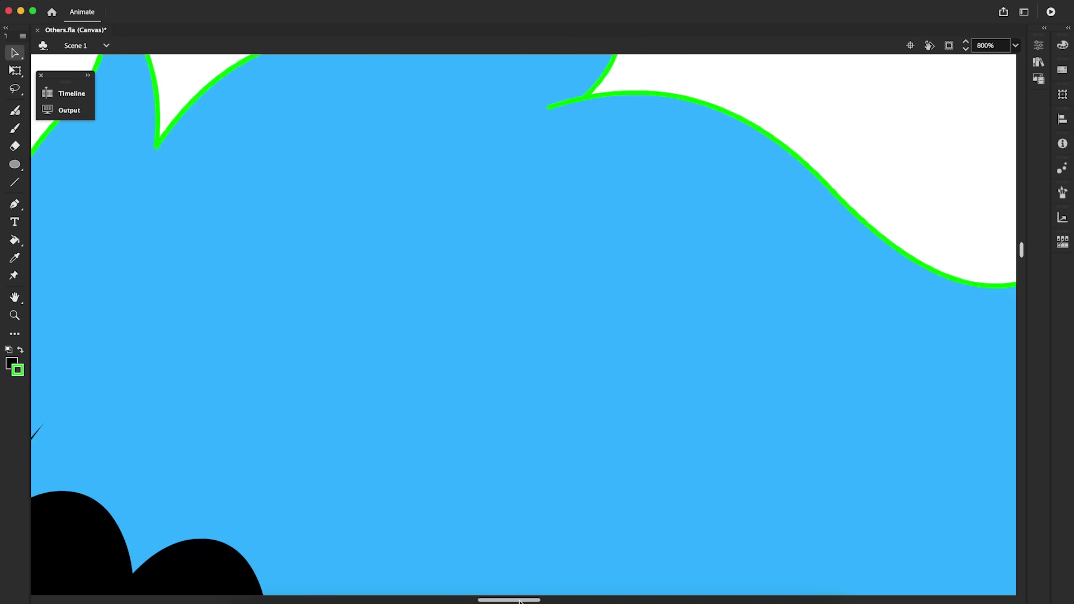
scroll(411, 495, "left", 5)
scroll(412, 496, "down", 2)
left_click(412, 495)
key("Left")
key("q")
left_click(1039, 45)
left_click_drag(327, 87, 327, 89)
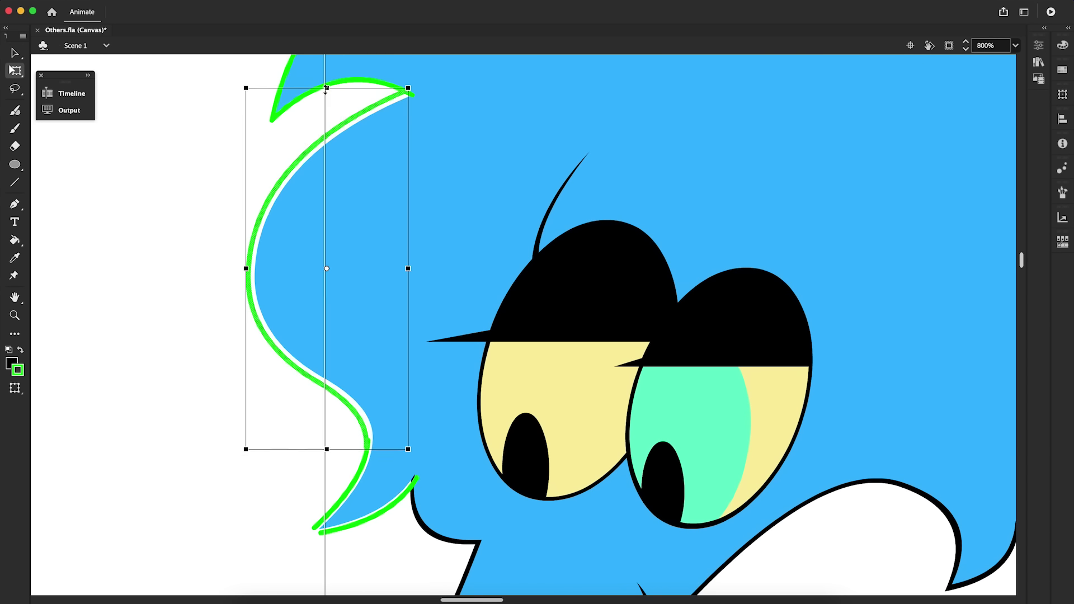
Step: Join the guide lines at the front cheek tuft's tip, fill the gap black and delete the green lines
key("v")
left_click_drag(314, 528, 306, 537)
left_click_drag(321, 533, 307, 536)
key("k")
left_click(313, 533)
key("Delete")
Step: Outline the forehead hair tuft in black by offsetting its lines, extending the tip, filling the gaps and deleting the green lines
scroll(310, 533, "up", 5)
key("Down")
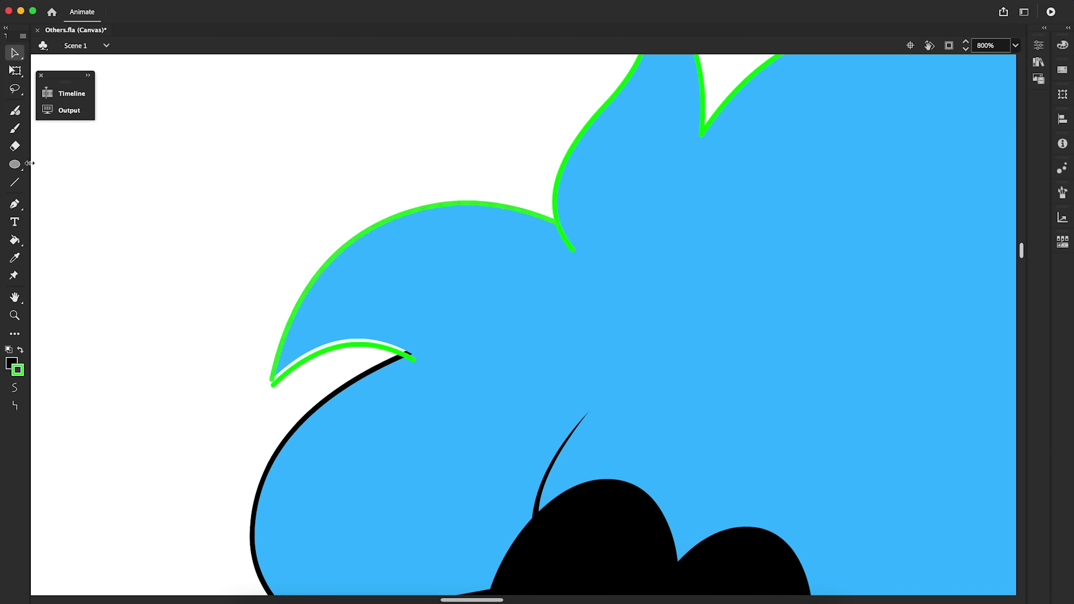
key("q")
key("v")
left_click_drag(267, 379, 258, 398)
key("k")
left_click(278, 369)
key("v")
key("Delete")
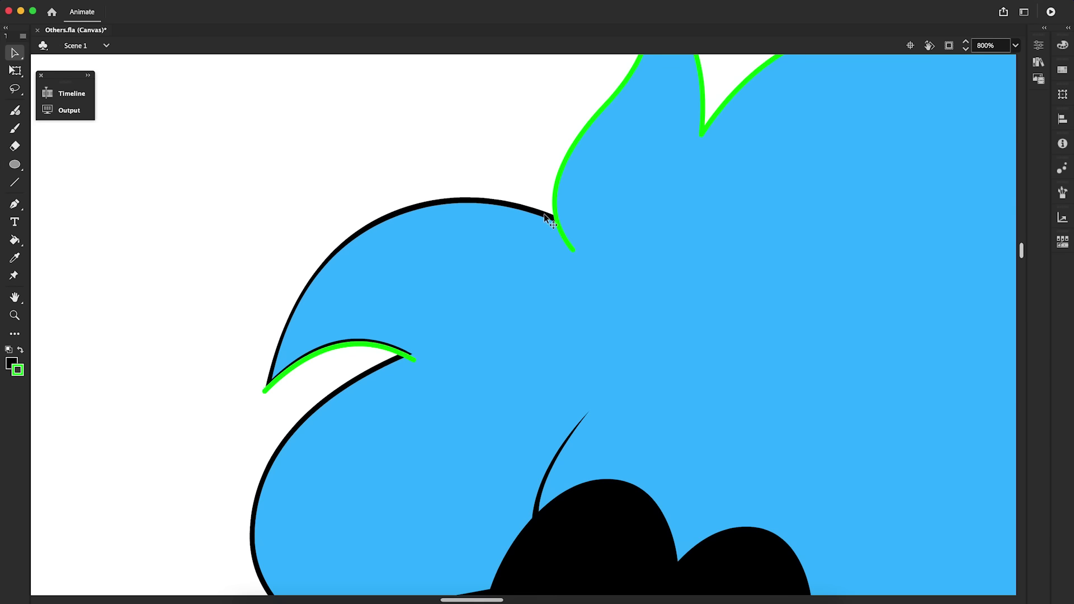
key("Delete")
Step: Offset the guide lines of the two tufts on top of the head, fill the gaps black and delete the green lines
left_click_drag(1022, 250, 1021, 247)
key("Left")
key("Right")
scroll(403, 243, "right", 5)
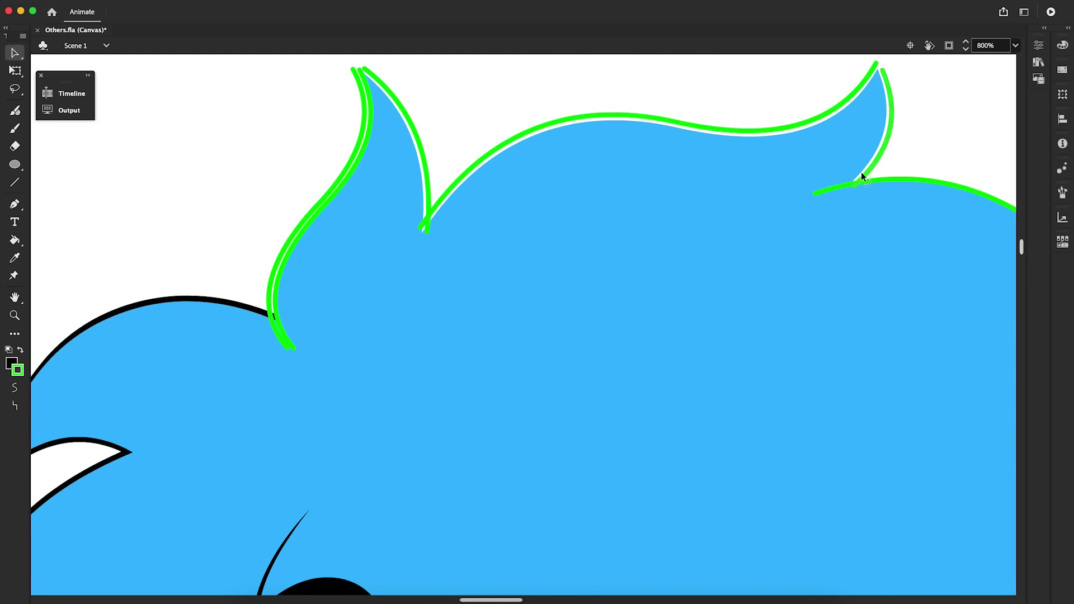
scroll(403, 242, "up", 3)
key("k")
left_click(366, 302)
left_click(884, 259)
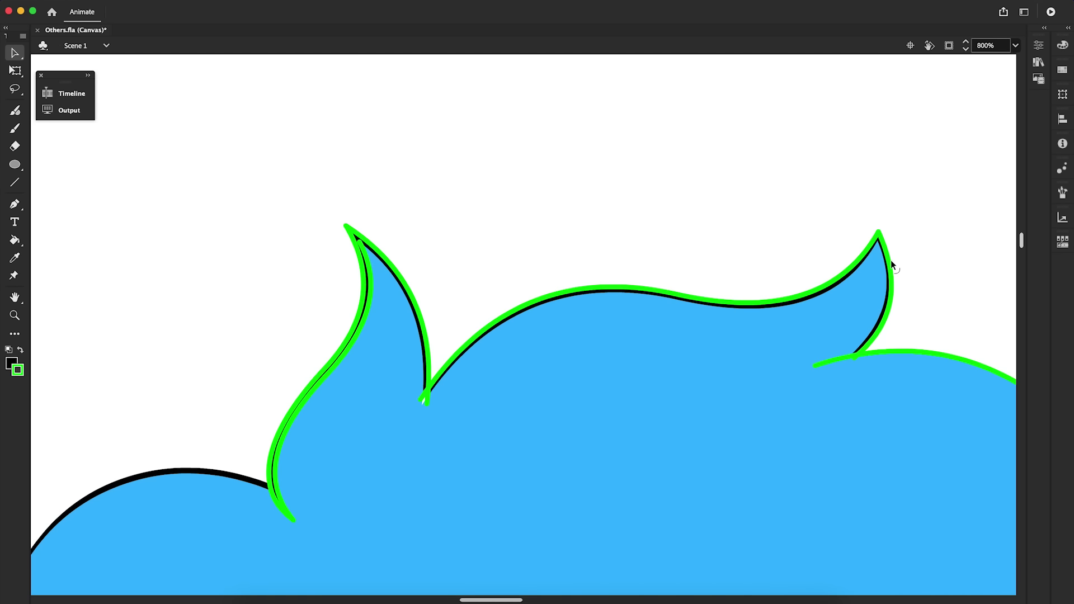
key("Delete")
Step: Offset the guide line along the back of the head upward, away from the blue fill
scroll(891, 259, "right", 5)
key("v")
left_click(603, 400)
key("Up")
scroll(533, 193, "down", 4)
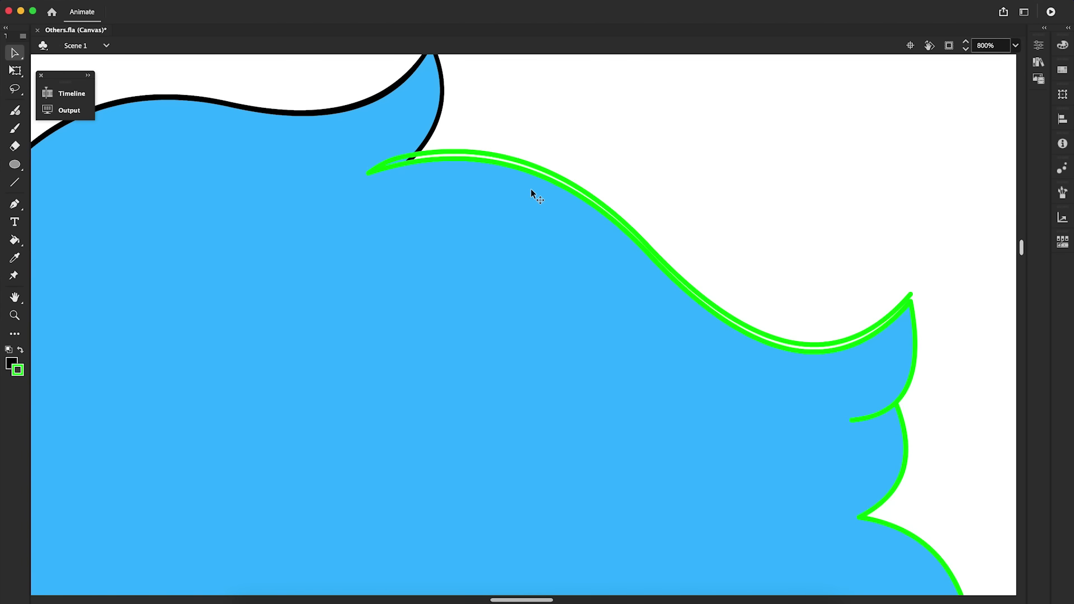
Step: Offset the guide lines of the two tufts at the back of the head outward and join them at the upper tip
left_click(916, 347)
right_click(901, 426)
left_click(934, 341)
key("shift+super+v")
key("Right")
key("Right")
left_click_drag(911, 294, 914, 290)
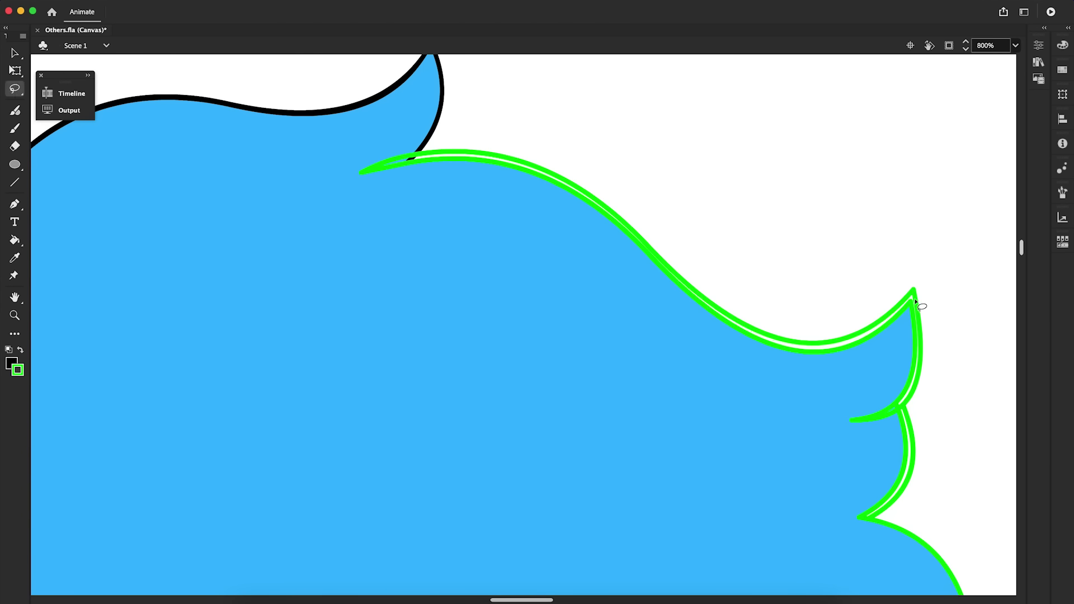
Step: Fill the gaps between the guide lines of the two back tufts black
key("k")
left_click(913, 299)
left_click(909, 451)
key("v")
scroll(1019, 247, "down", 2)
key("k")
scroll(980, 209, "down", 6)
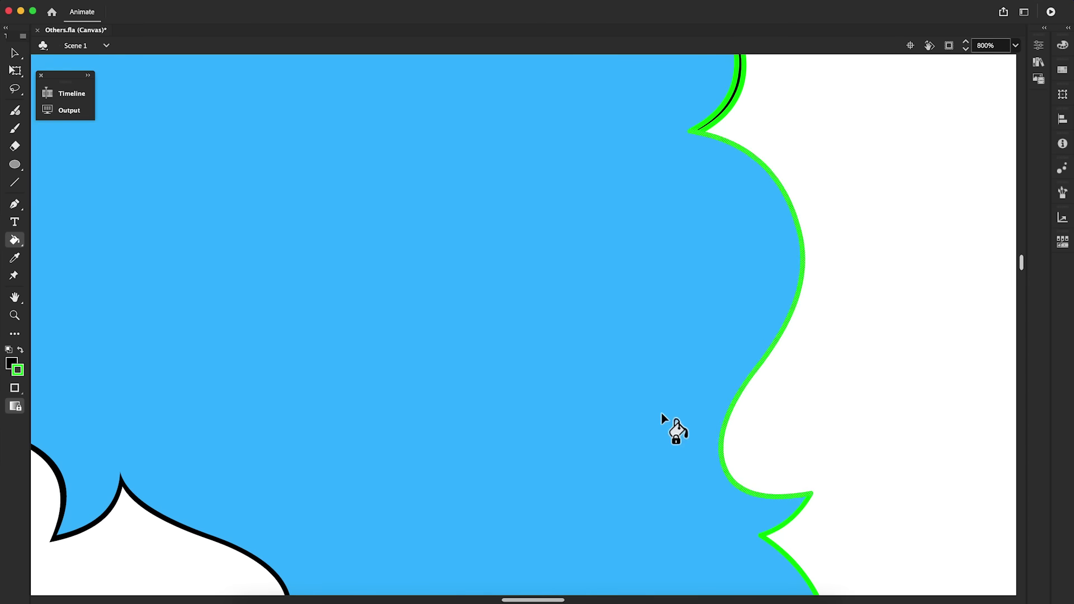
Step: Offset the guide line of the curved nape outward with Free Transform, fill the gap black and delete the green lines
key("v")
left_click(727, 417)
key("q")
left_click_drag(757, 127, 765, 132)
left_click_drag(756, 494, 755, 507)
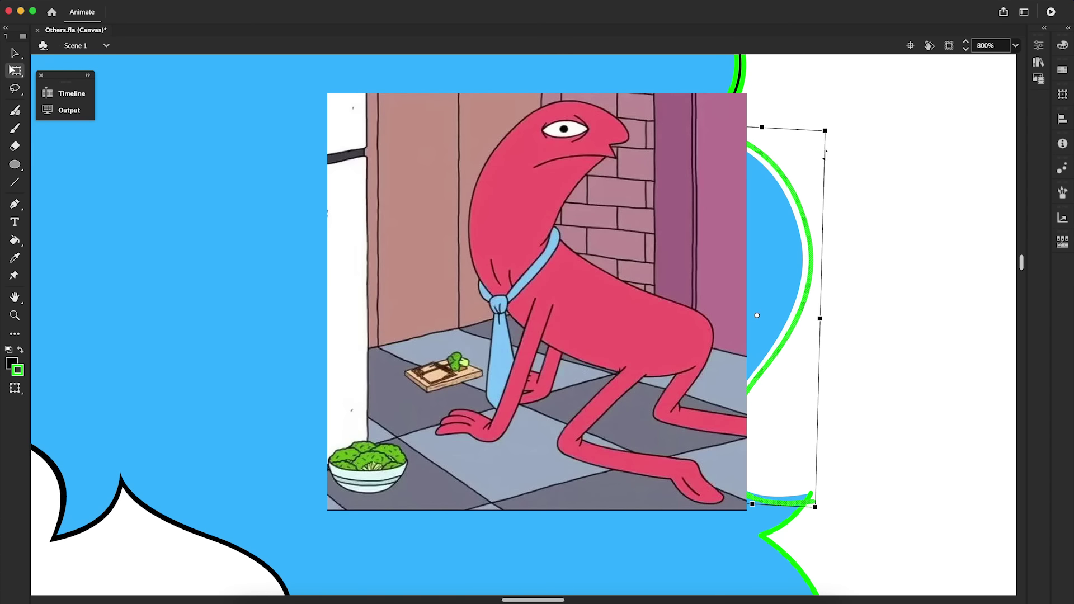
key("k")
left_click(807, 268)
key("BackSpace")
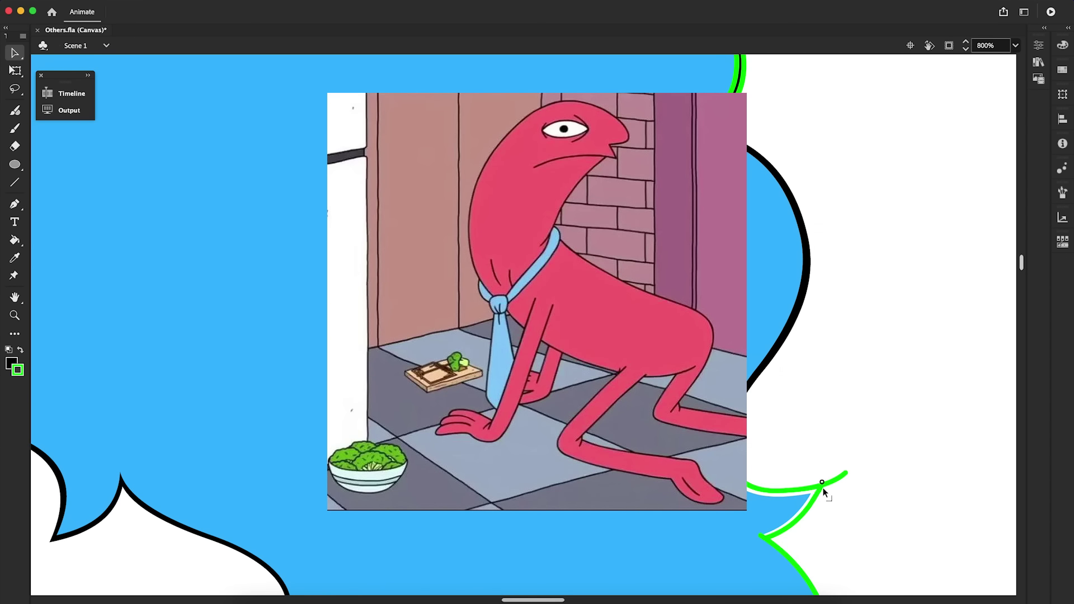
Step: Fill the gap around the small pointed tuft below the nape black and delete its green lines
key("k")
left_click(813, 496)
key("v")
left_click(801, 515)
key("BackSpace")
right_click(748, 486)
scroll(822, 485, "down", 7)
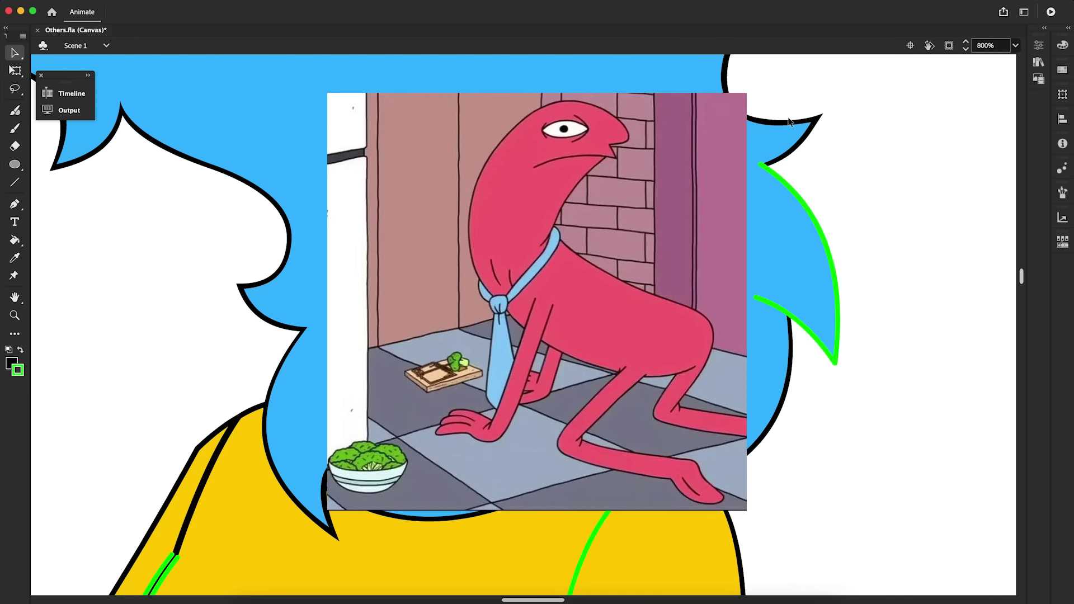
Step: Outline the large lowest tuft at the back of the hair in black, with a sharp tip and no green lines
key("Right")
right_click(801, 329)
left_click(820, 342)
right_click(801, 383)
left_click(827, 401)
key("k")
left_click(839, 370)
left_click(840, 374)
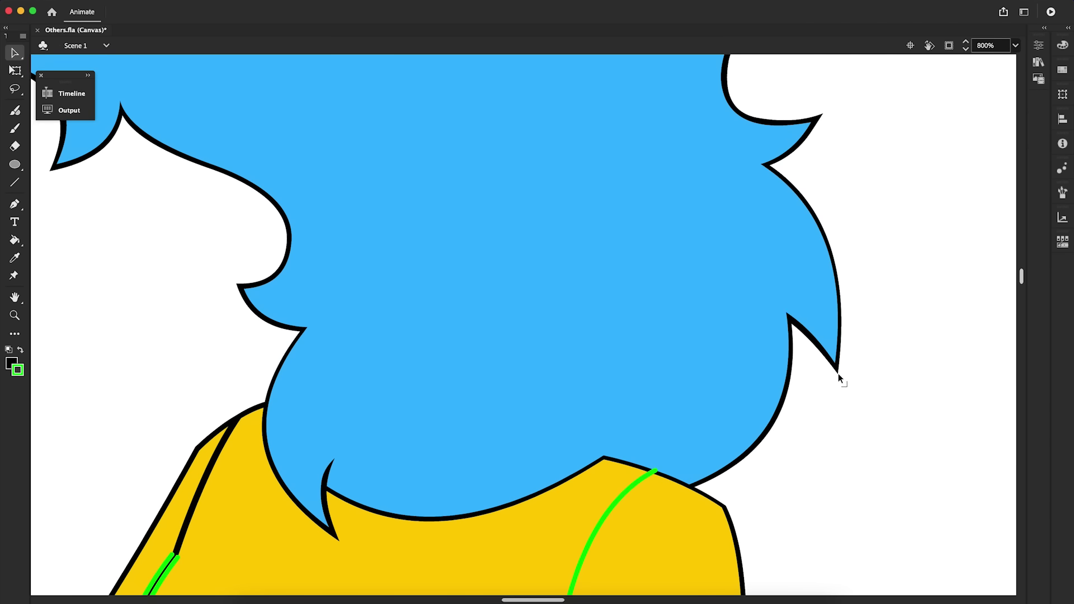
Step: Join the offset guide lines of the back sleeve's inner seam and fill the seam and cuff gaps black
scroll(703, 378, "down", 4)
scroll(702, 374, "down", 3)
key("v")
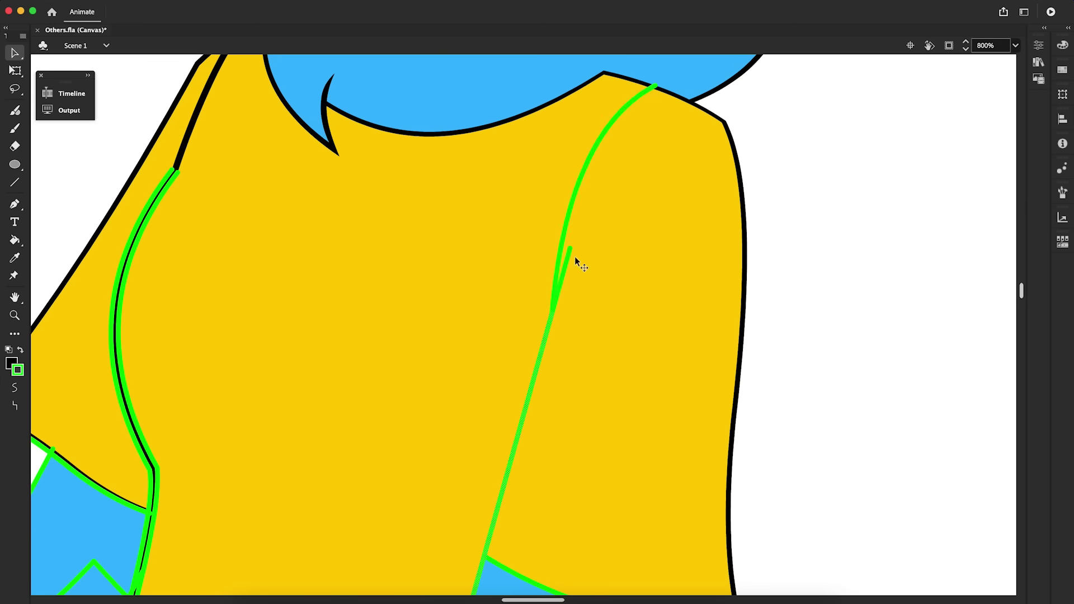
left_click_drag(574, 247, 580, 250)
key("k")
left_click(563, 248)
scroll(552, 336, "down", 5)
left_click(448, 429)
key("super+z")
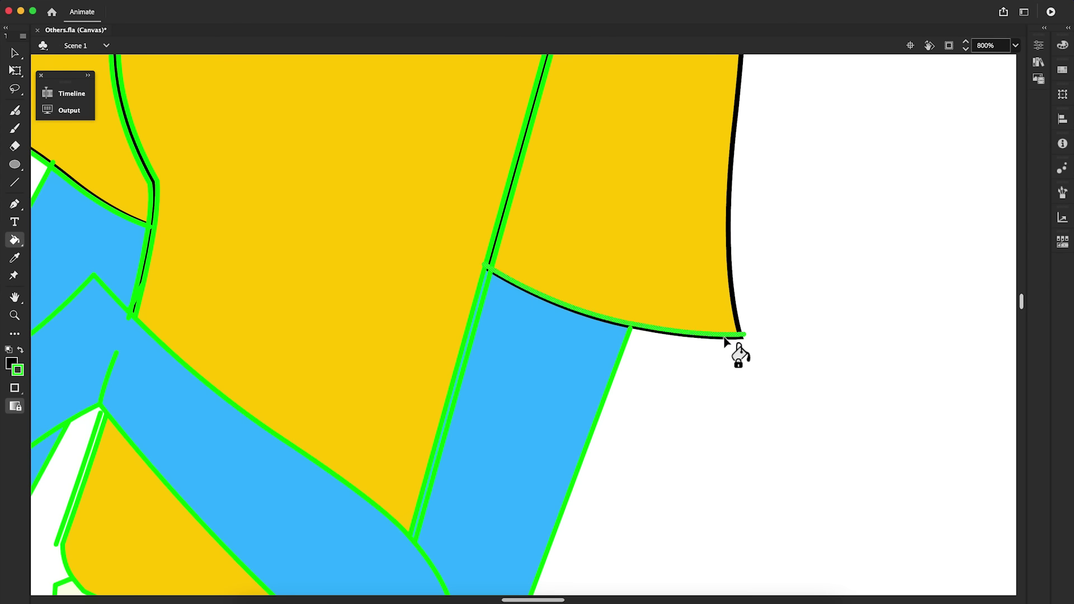
Step: Offset the guide lines along the upper edge of the forearm crossing the shirt
scroll(738, 352, "down", 3)
scroll(291, 127, "left", 3)
key("v")
left_click_drag(289, 132, 294, 128)
left_click(758, 409)
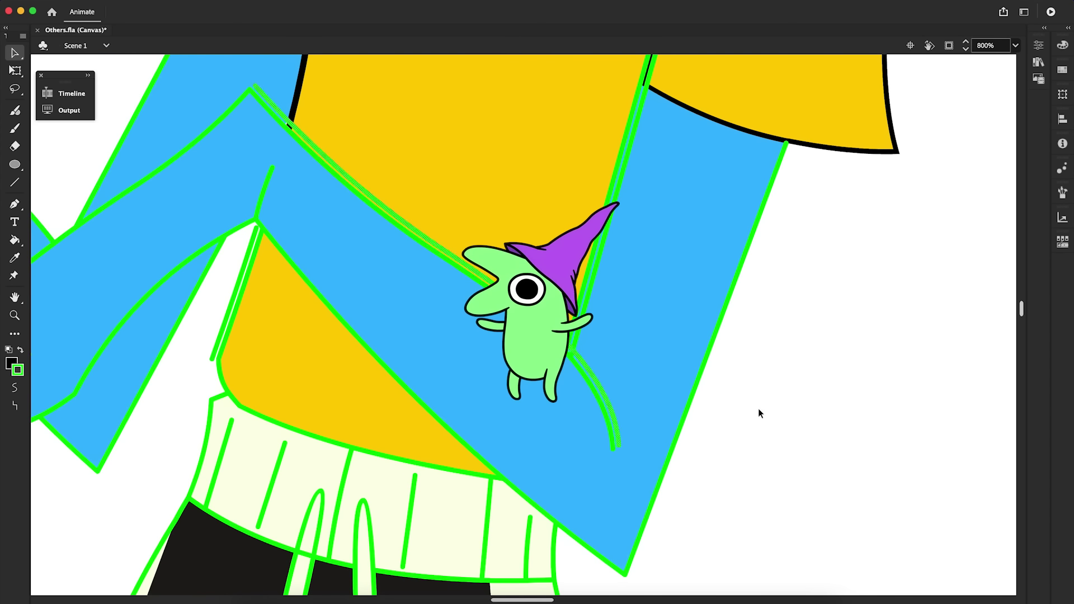
Step: Fill the gaps along the crossing forearm's upper and lower edges and the upper arm's outer edge black
key("k")
left_click(572, 353)
key("v")
left_click(575, 538)
key("k")
left_click(576, 538)
key("v")
left_click(639, 537)
key("k")
left_click(639, 537)
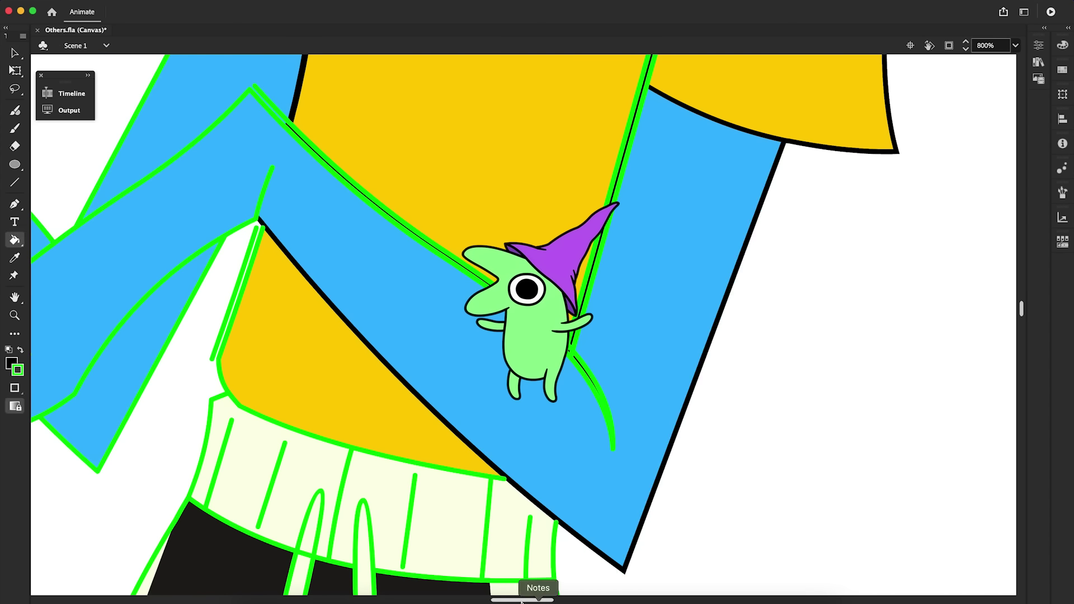
Step: Offset the guide lines of the front hand's underside, elbow crease and shirt front, extending the shirt line past the arm
left_click_drag(526, 600, 505, 601)
key("v")
left_click_drag(437, 300, 432, 295)
left_click(514, 392)
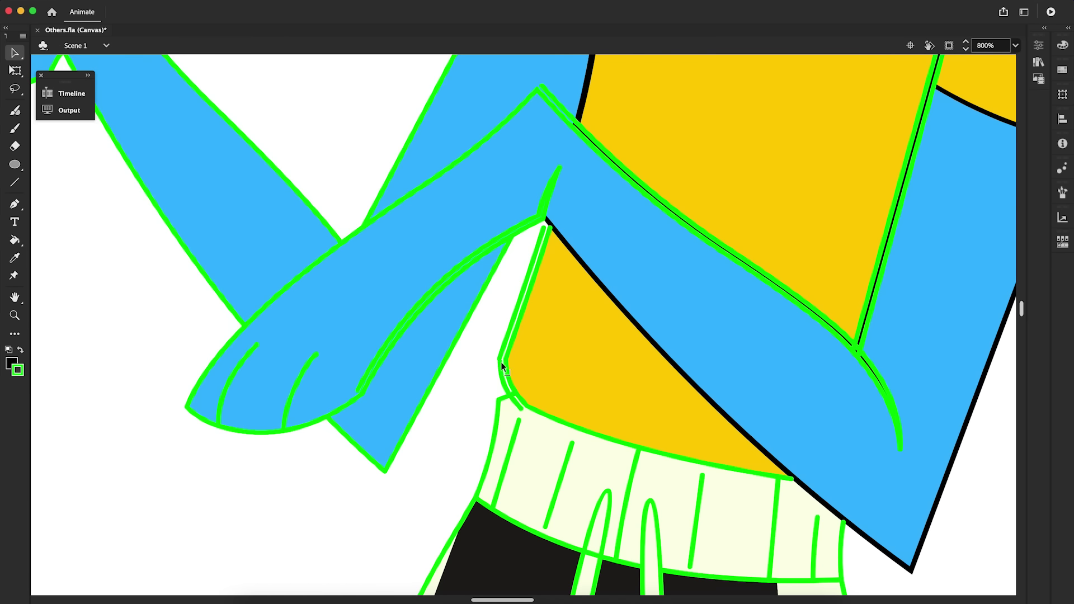
left_click_drag(544, 227, 571, 149)
Step: Fill the gaps along the front hand's underside and the shirt's front edge black
key("k")
left_click(542, 216)
key("super+z")
key("v")
right_click(201, 418)
key("k")
left_click(452, 281)
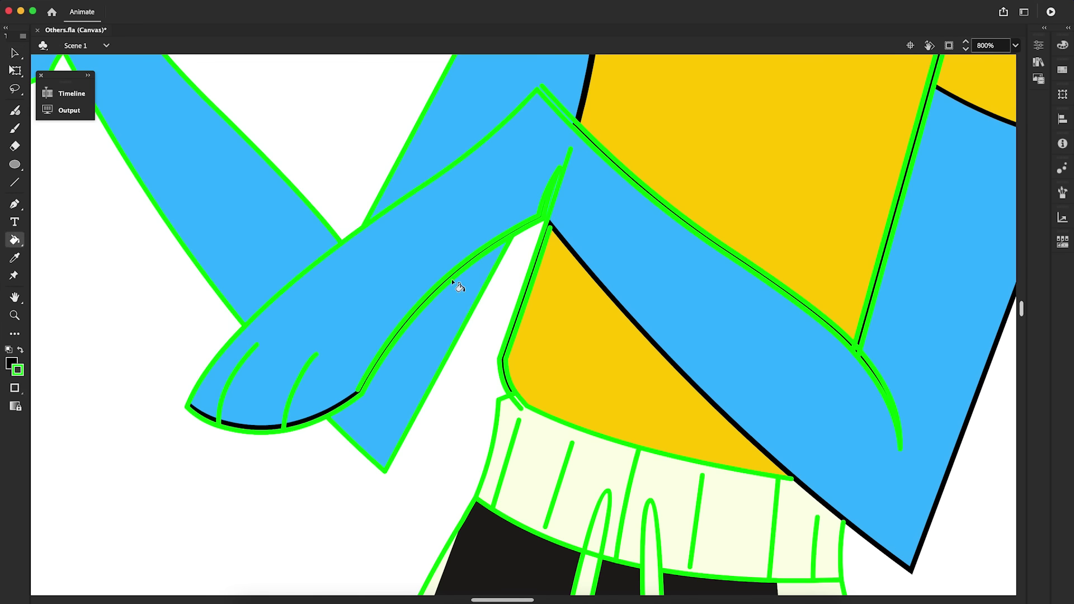
Step: Delete the green lines around the shirt's front edge and the front hand's underside
key("v")
left_click(516, 319)
key("BackSpace")
left_click(502, 384)
key("BackSpace")
Step: Paste a copy of the front forearm's upper guide line in place, offset it and join it at the wrist bend
left_click(417, 197)
key("super+c")
right_click(159, 330)
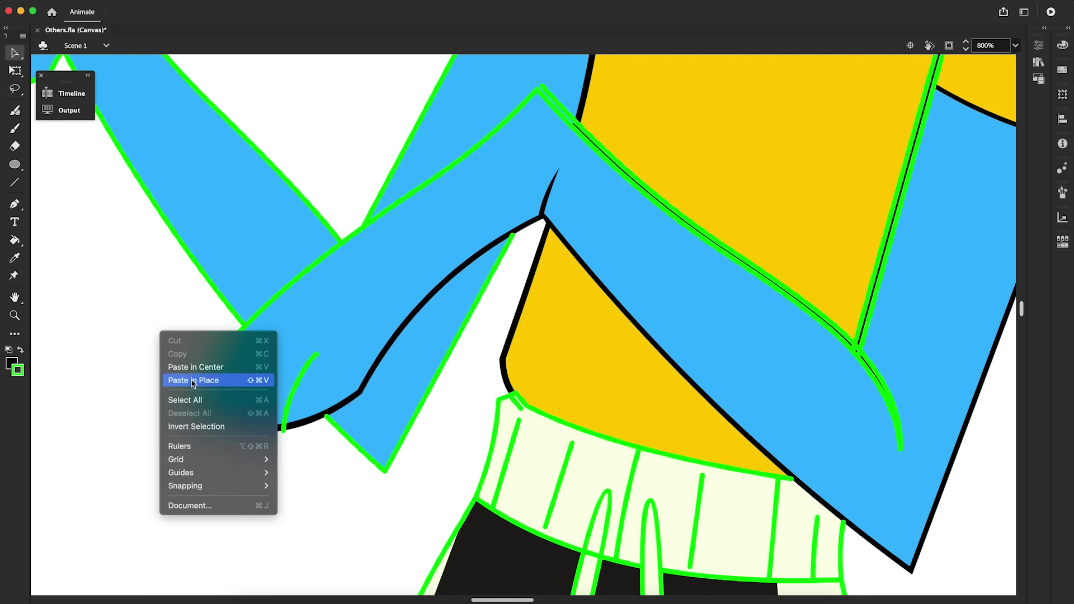
left_click(193, 380)
left_click_drag(543, 85, 544, 93)
key("k")
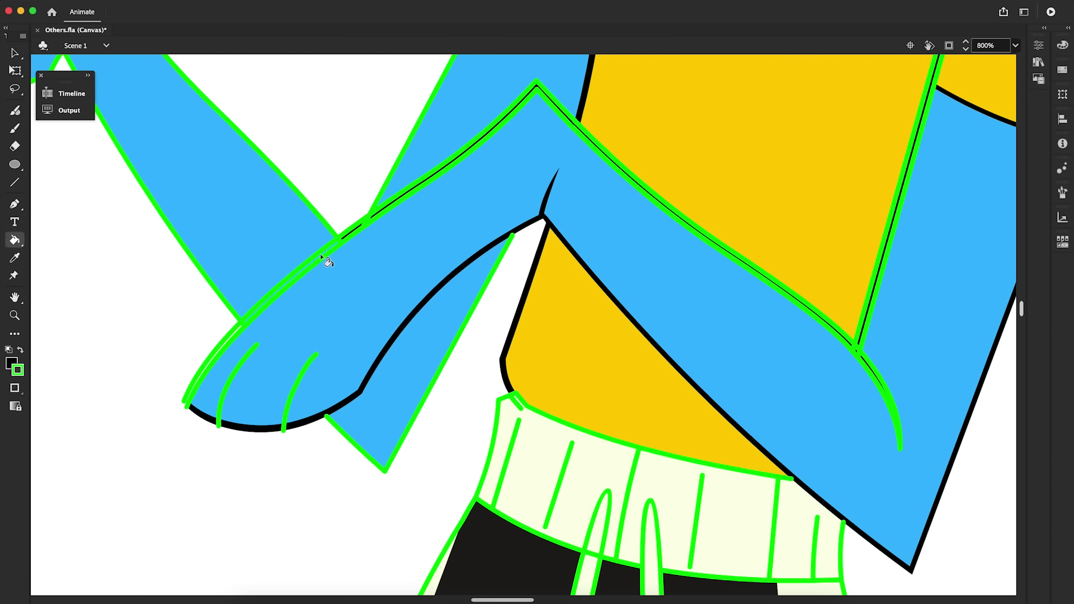
Step: Outline the pointed elbow behind the front hand in black and fill the gap along the hand's upper edge
key("BackSpace")
key("k")
left_click(401, 462)
key("v")
scroll(412, 442, "left", 10)
key("k")
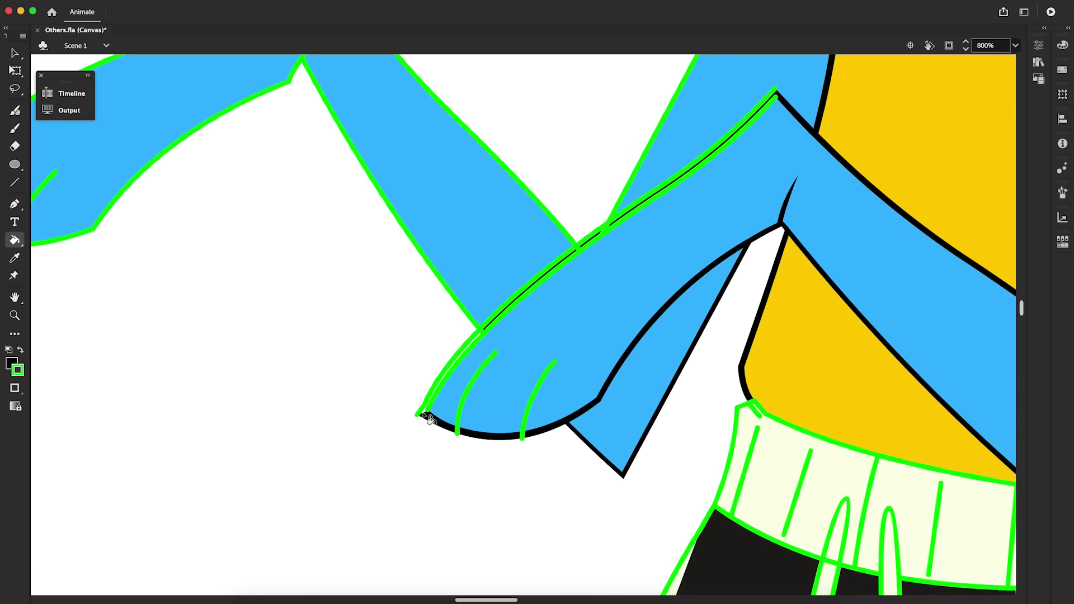
left_click(425, 414)
key("v")
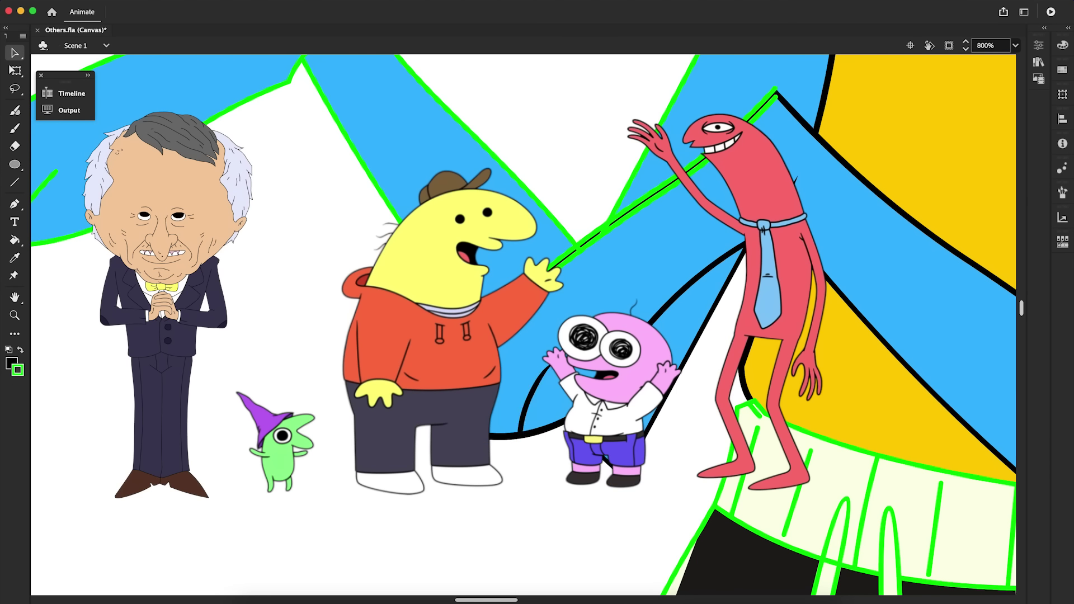
Step: Fill the remaining gaps around the front hand, its finger lines and the upper arm black
left_click_drag(1024, 309, 1027, 290)
key("k")
left_click(707, 297)
left_click(706, 228)
left_click(827, 238)
Step: Offset the guide line along the upper edge of the far forearm outward
key("z")
left_click(521, 269, "alt")
left_click(520, 269, "alt")
left_click(490, 346)
left_click(489, 346)
key("v")
left_click(638, 241)
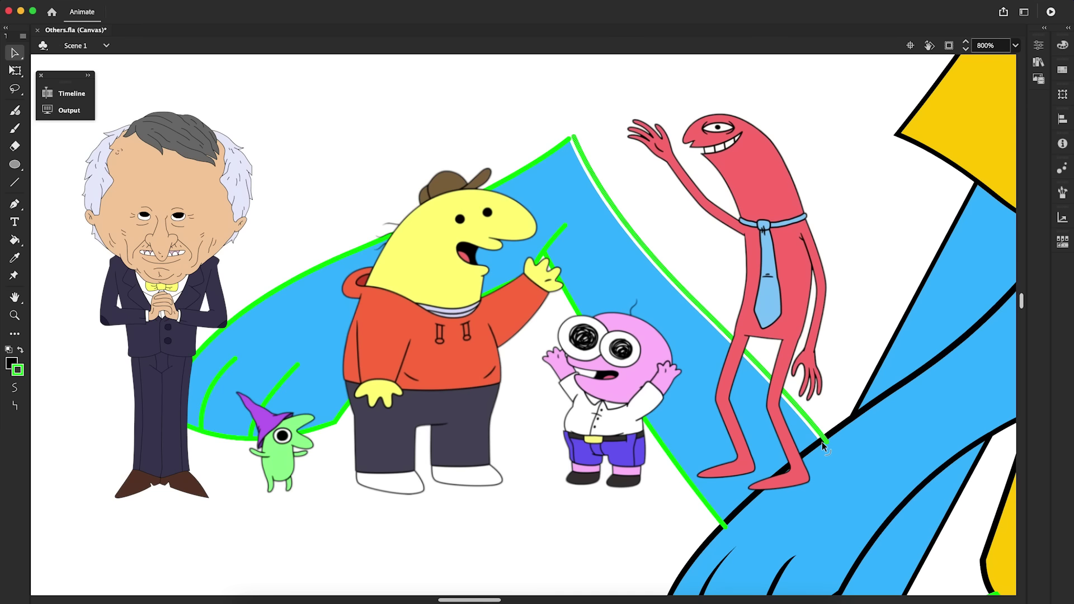
Step: Offset the guide lines of the far forearm's lower edge and the far hand, and join their ends
left_click(718, 521)
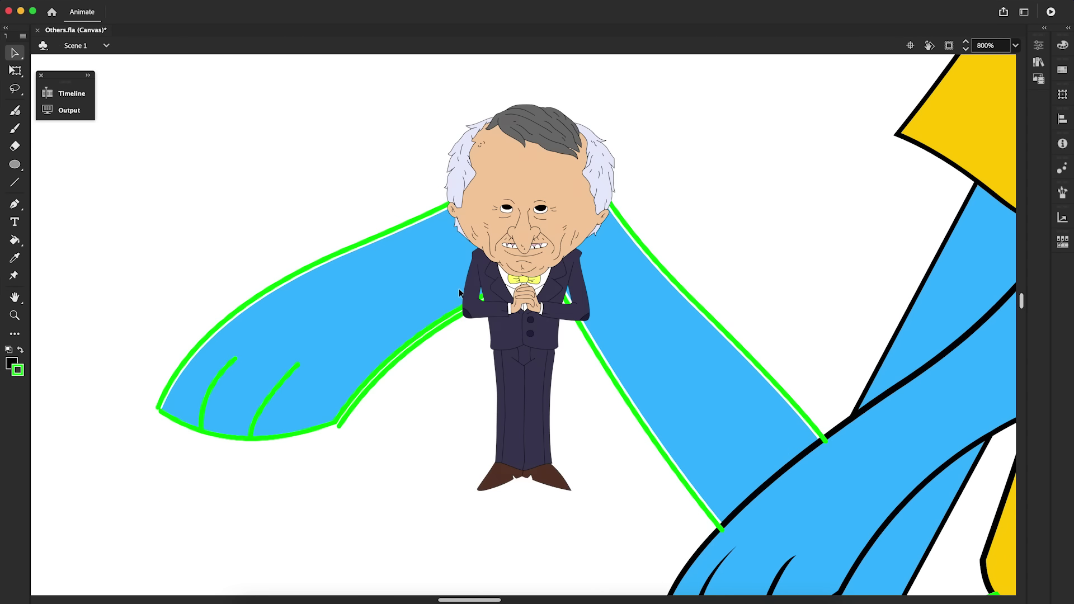
left_click(271, 441)
key("super+equal")
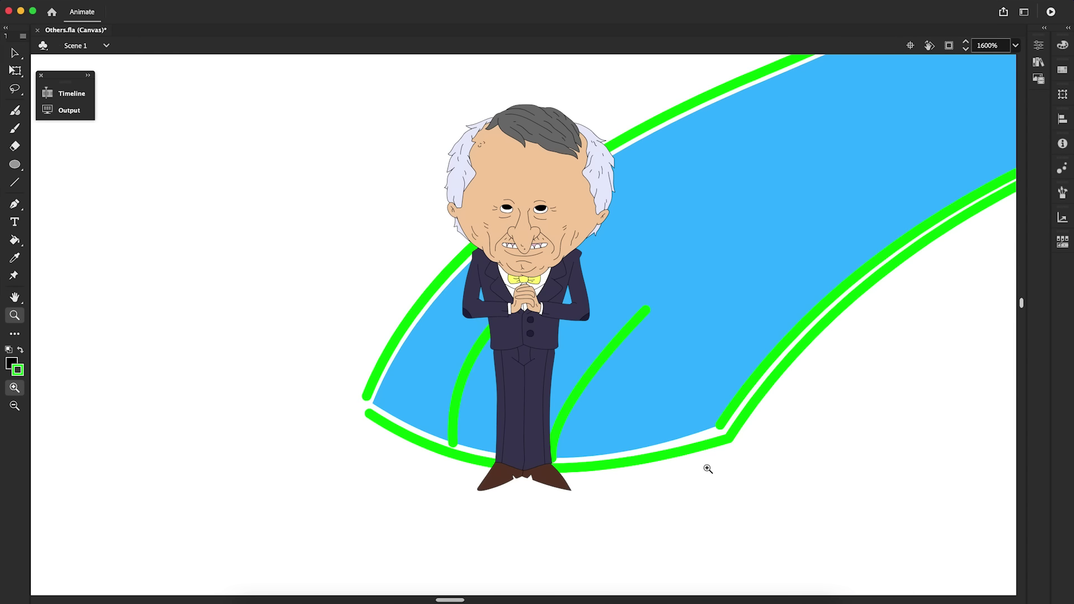
key("super+minus")
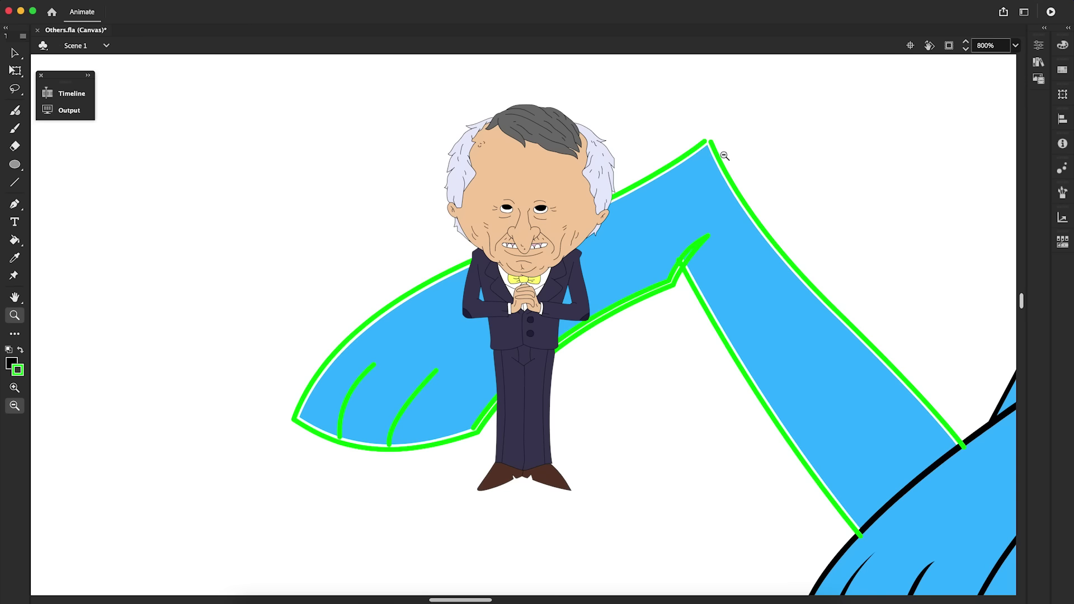
double_click(482, 418)
Step: Offset the guide lines on both sides of the front leg and its yellow sock outward with Free Transform
left_click(17, 370)
key("super+minus")
key("super+minus")
key("super+minus")
scroll(716, 475, "down", 3)
key("super+equal")
left_click(506, 520)
scroll(506, 519, "down", 3)
key("super+equal")
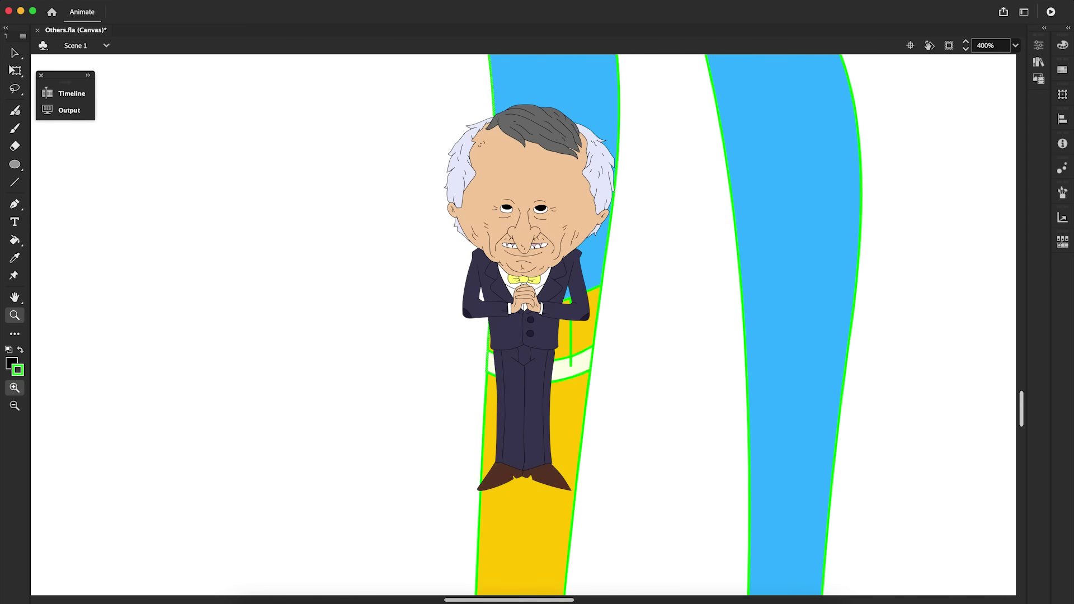
mouse_move(1021, 409)
left_mouse_down()
mouse_move(1022, 358)
mouse_move(1022, 441)
mouse_move(1021, 428)
left_mouse_up()
left_click(538, 247, "shift")
left_click(506, 441, "shift")
left_click(506, 419, "shift")
left_click(563, 361, "shift")
left_click(583, 354, "shift")
key("q")
left_click_drag(596, 439, 600, 439)
left_click_drag(569, 115, 565, 115)
key("v")
left_click(665, 413)
Step: Fill the gaps along the shorts' front edge, hem and front leg black and delete the hem and leg's green lines
scroll(664, 413, "up", 2)
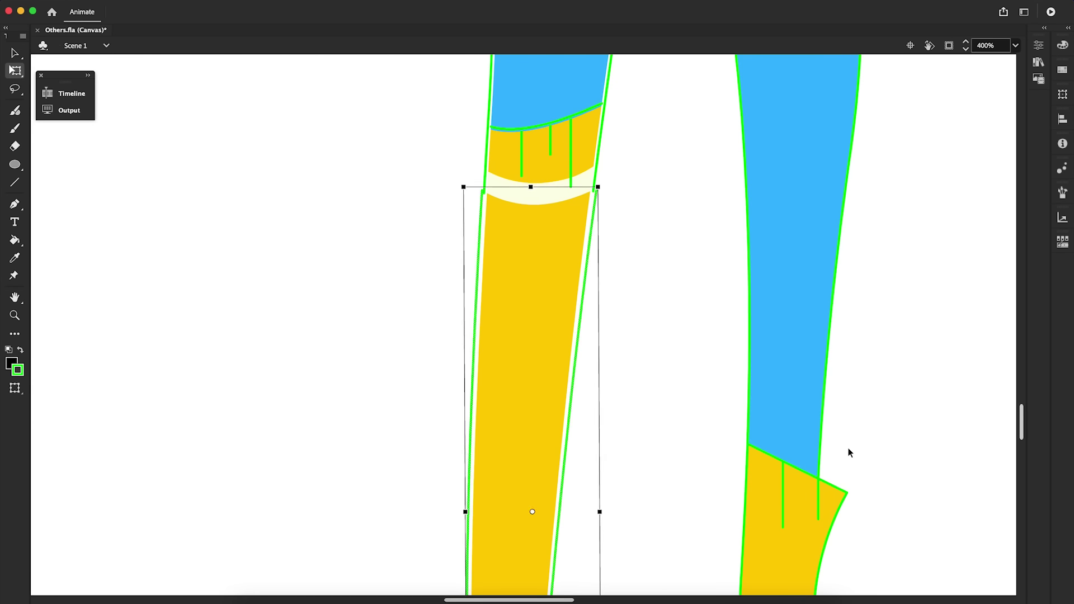
scroll(482, 348, "up", 8)
key("z")
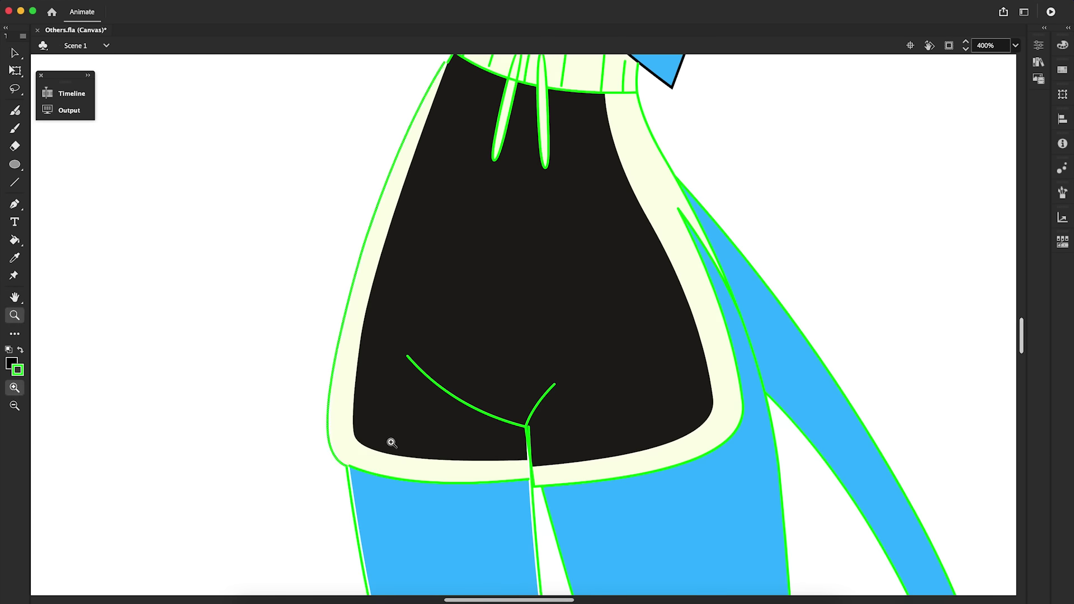
left_click(392, 443)
scroll(672, 176, "up", 10)
key("v")
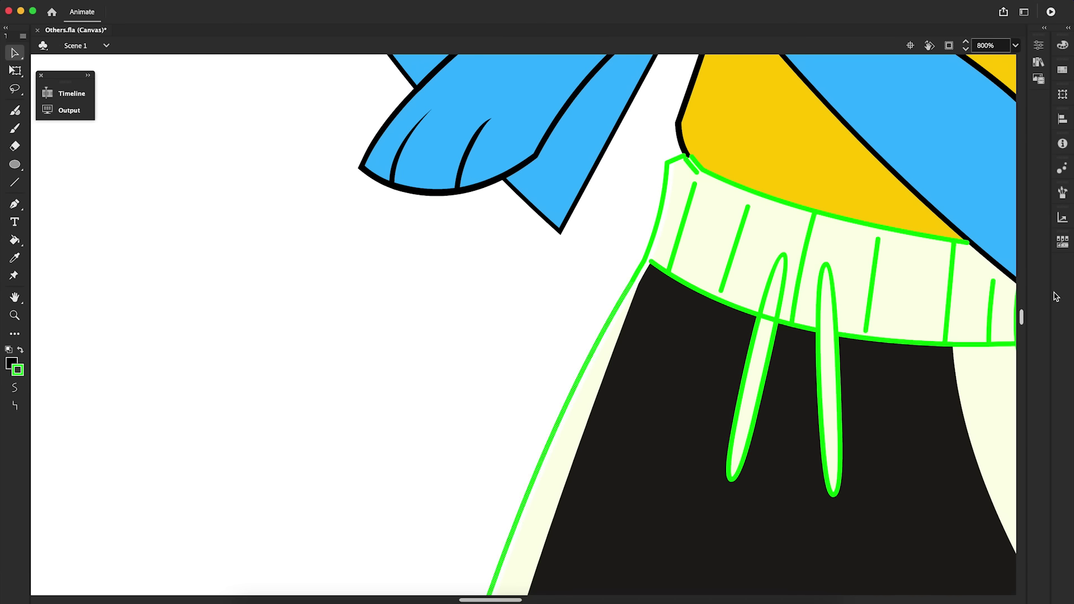
scroll(430, 501, "down", 10)
key("k")
left_click(804, 520)
key("Delete")
key("k")
left_click(615, 535)
key("v")
key("Delete")
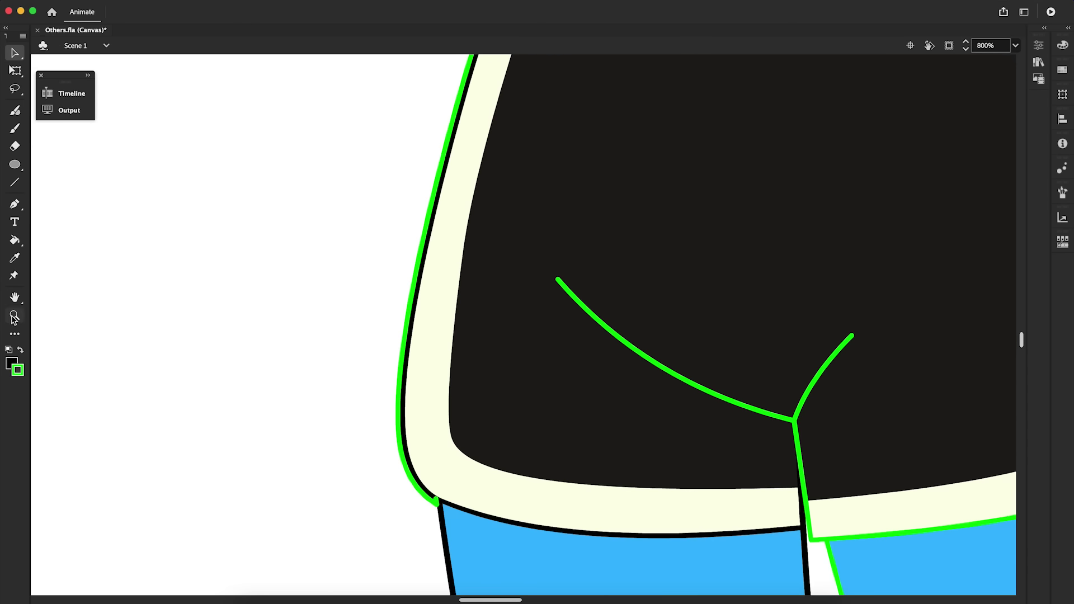
Step: Break apart the selected section around the top of the front leg's yellow sock
scroll(501, 319, "down", 10)
key("k")
key("v")
key("v")
right_click(443, 380)
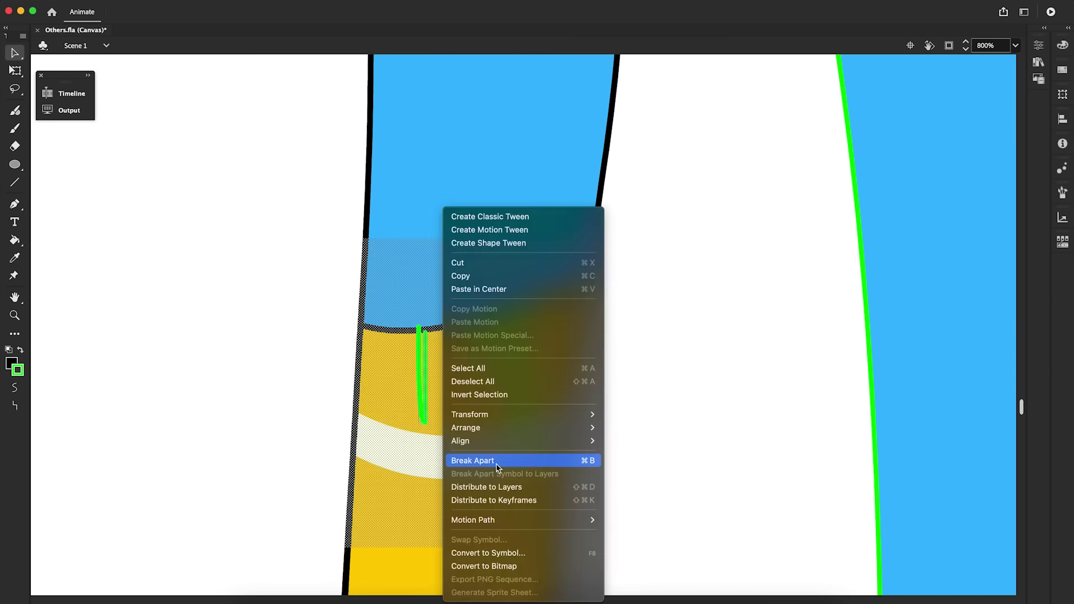
left_click(496, 461)
Step: Duplicate the guide line along the shorts' waistband's lower edge and offset the copy slightly upward
scroll(504, 314, "up", 10)
key("z")
left_click(499, 268)
key("v")
left_click(389, 287)
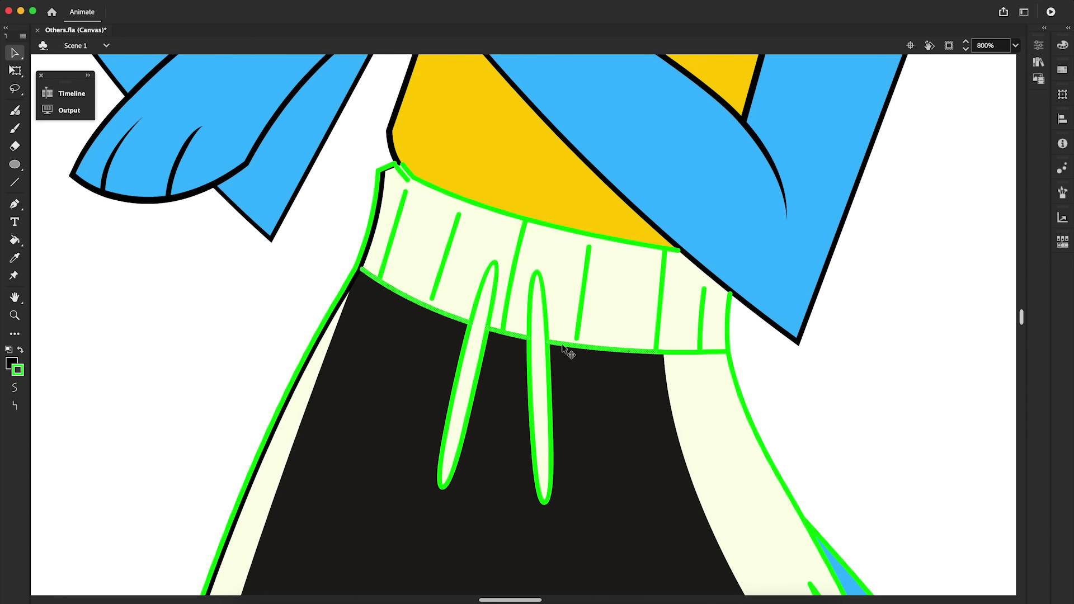
left_click(688, 352, "shift")
key("super+c")
right_click(752, 364)
left_click(787, 413)
left_click_drag(629, 352, 631, 346)
Step: Fill the gaps along the waistband's edges black and delete the green lines around its front and upper edge
key("k")
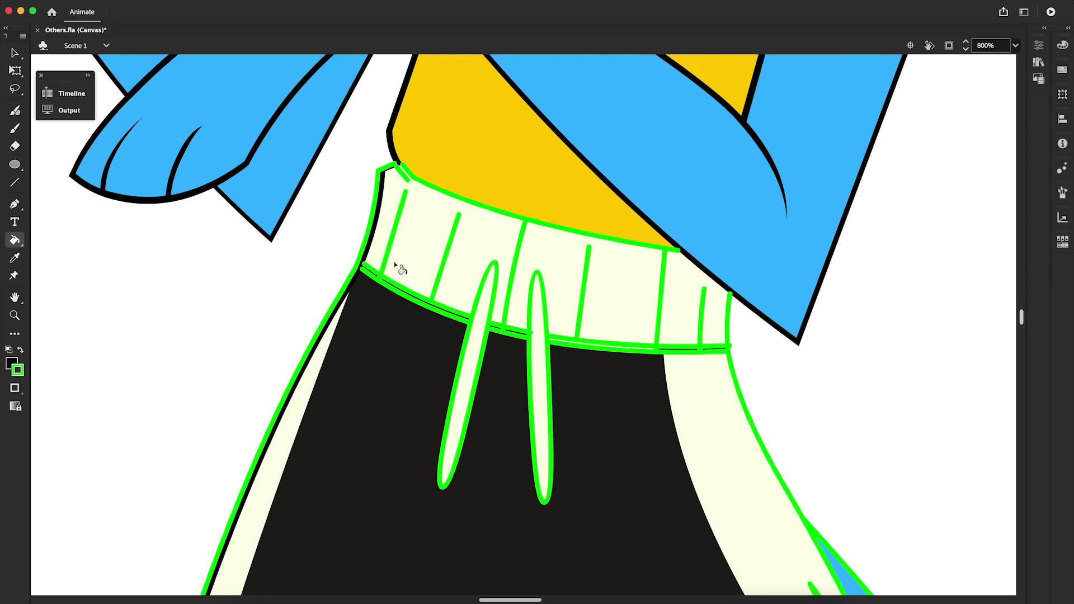
key("v")
left_click(675, 252)
left_click(454, 315, "shift")
key("Delete")
left_click(518, 222)
key("Delete")
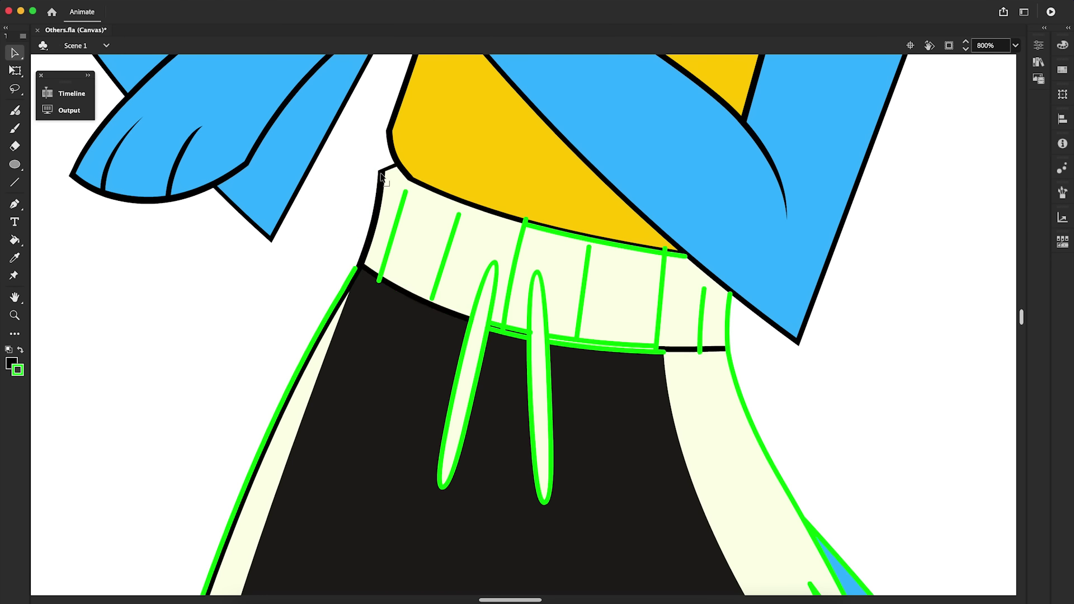
Step: Clean up the waistband's front corner and delete the remaining green line along the shorts' front edge
key("z")
left_click_drag(356, 151, 503, 265)
key("v")
left_click(20, 406)
left_click(545, 415)
left_click(545, 416)
left_click(545, 415)
key("v")
left_click(422, 407)
key("Delete")
Step: Duplicate and offset the guide lines along the shorts' back edge and the rear leg's back edge
key("z")
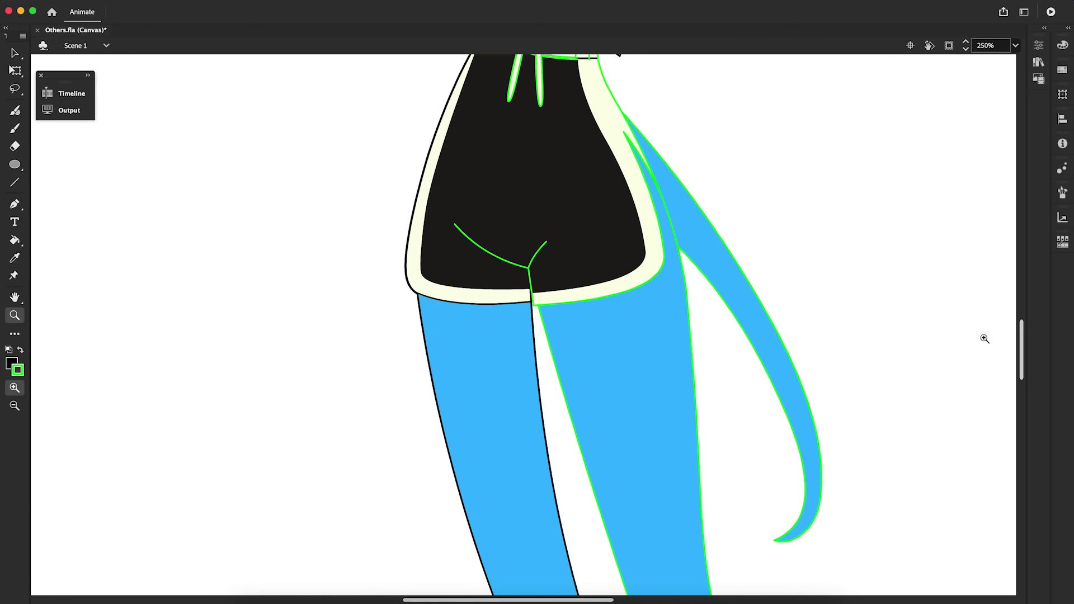
left_click(588, 87)
key("v")
left_click(613, 404)
scroll(613, 404, "down", 7)
left_click(703, 244, "shift")
scroll(711, 252, "down", 20)
left_click(777, 269, "shift")
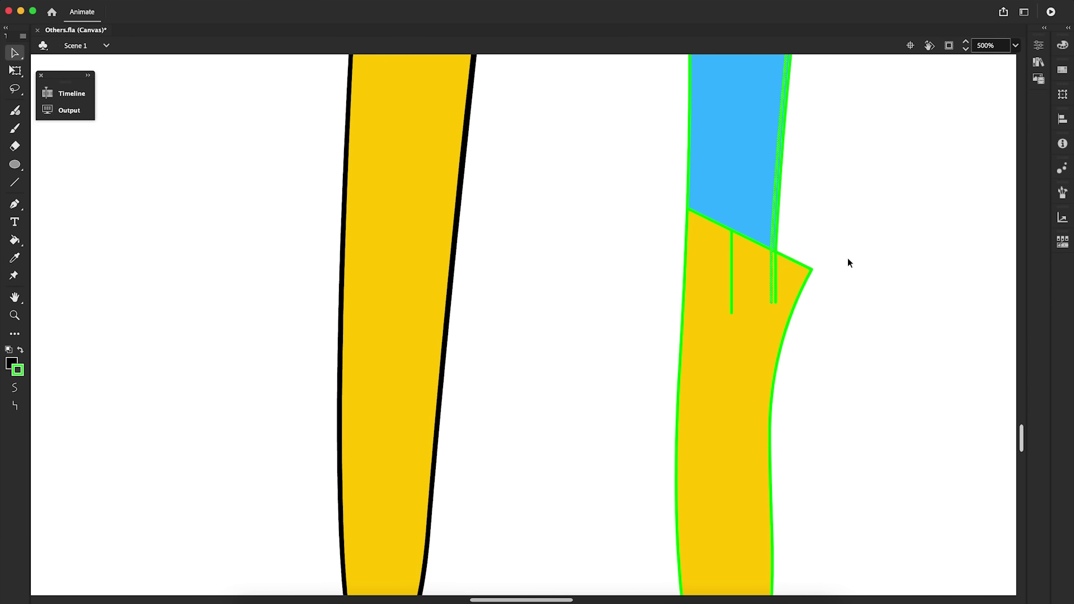
scroll(849, 263, "up", 10)
key("k")
left_click(669, 418)
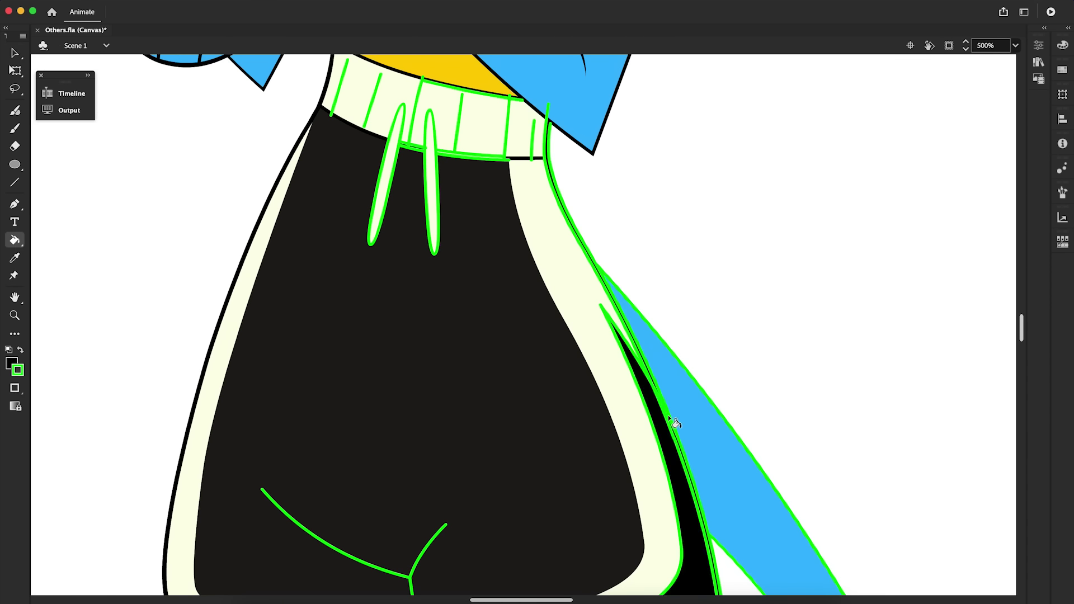
key("super+z")
Step: Offset the guide line of the shorts' rear hem inward and taper its upper end
key("v")
left_click_drag(669, 417, 679, 435)
left_click_drag(1023, 324, 1022, 331)
left_click(675, 369)
key("q")
key("v")
left_click_drag(599, 170, 585, 152)
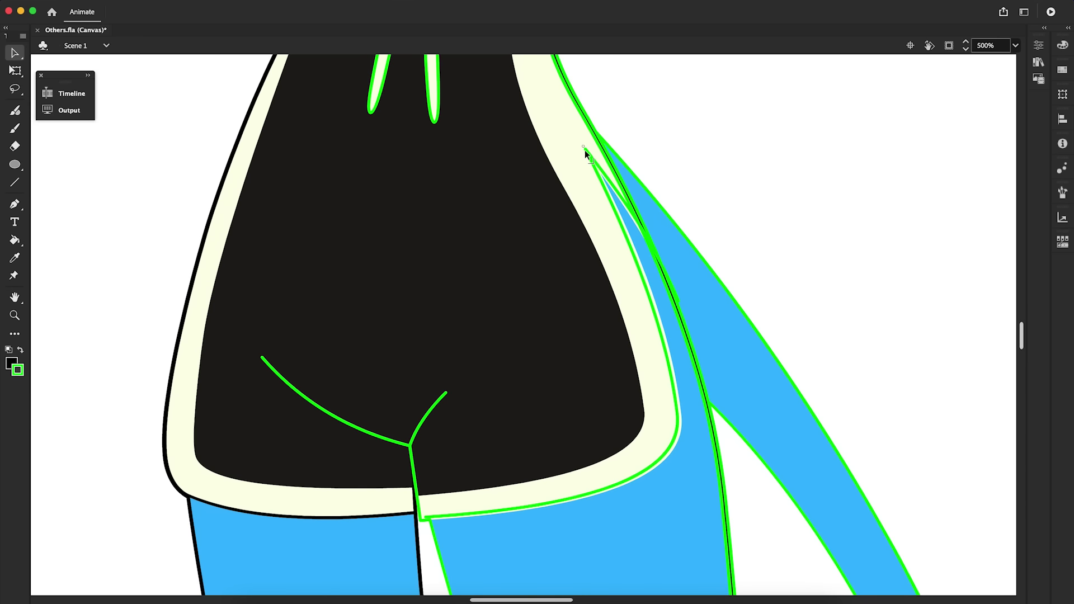
Step: Fill the rear hem's gap black and double the shorts' crease lines into tapered shapes
left_click(425, 522)
key("v")
right_click(420, 355)
key("k")
key("v")
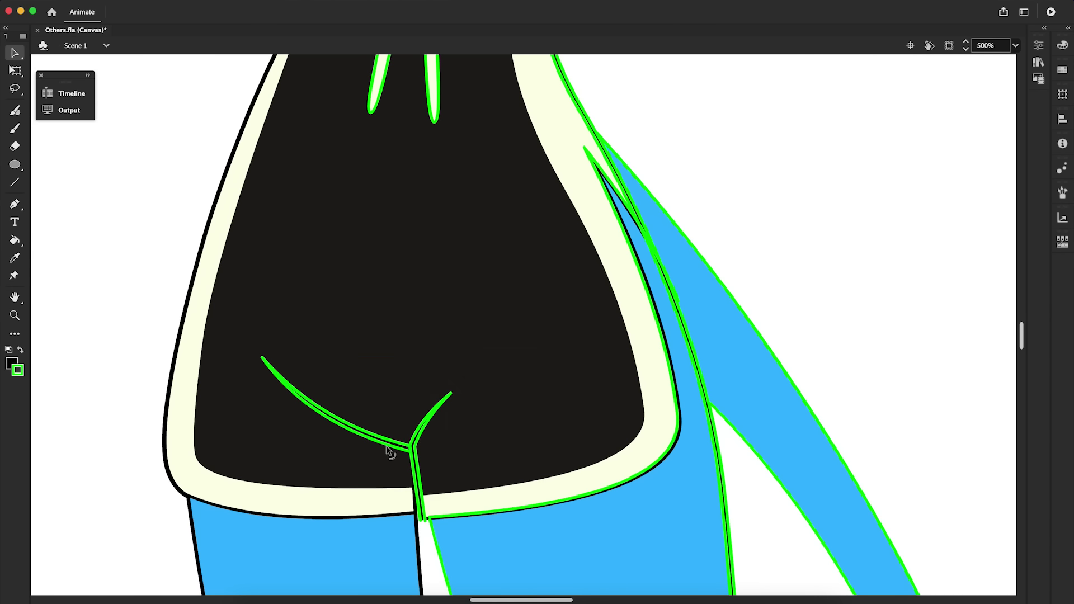
Step: Fill the shorts' creases and back edge black and delete the green lines of the creases, hem and rear leg
key("k")
key("v")
key("Delete")
left_click(561, 246)
mouse_move(1023, 336)
left_mouse_down()
mouse_move(1023, 324)
mouse_move(1023, 439)
mouse_move(1026, 347)
left_mouse_up()
left_click(671, 322, "shift")
key("Delete")
Step: Offset the guide lines around the rear leg's yellow sock and turn them into a black outline
double_click(704, 211)
scroll(785, 366, "down", 10)
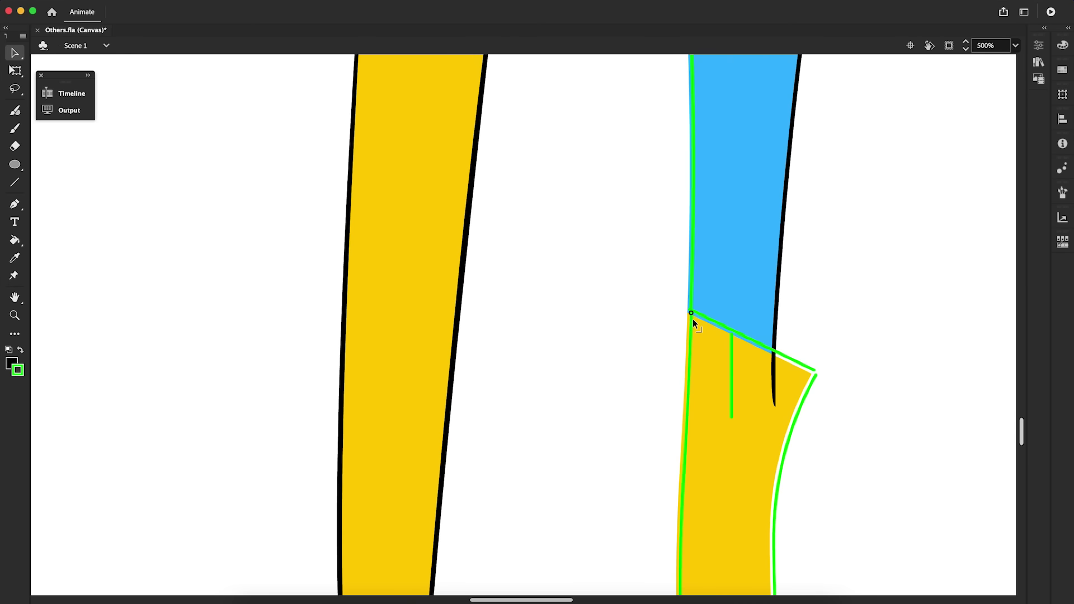
scroll(733, 585, "down", 5)
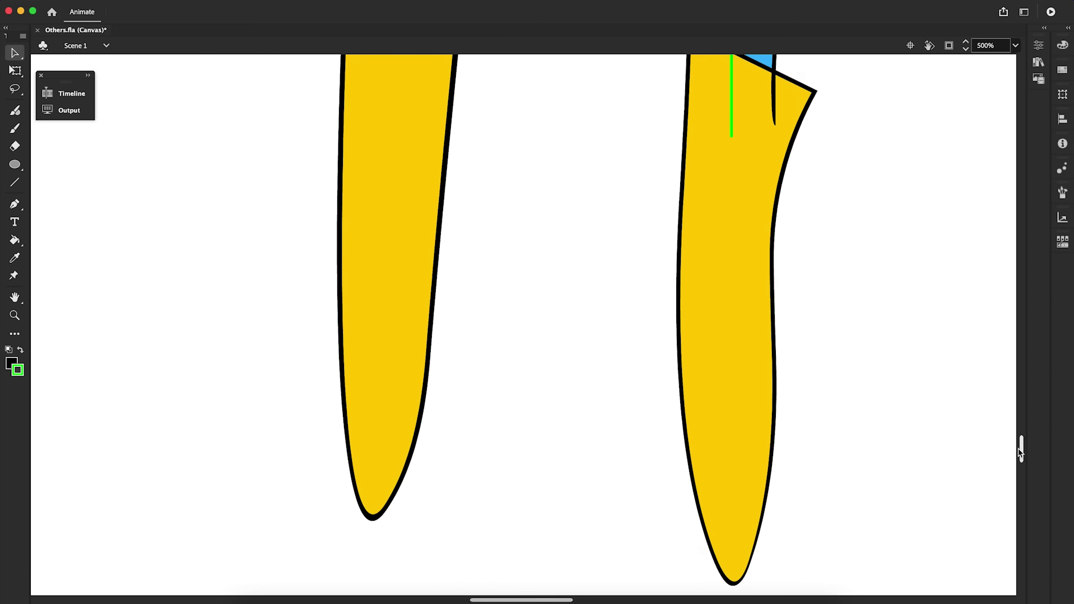
Step: Offset the tail's guide lines with Free Transform and turn them into a black tapered outline
left_click_drag(1020, 454, 1022, 341)
left_click(995, 386)
key("q")
key("Down")
key("Down")
key("Down")
key("Down")
left_click_drag(793, 65, 793, 57)
mouse_move(1022, 341)
left_mouse_down()
mouse_move(1023, 362)
mouse_move(1022, 351)
left_mouse_up()
key("v")
left_click(947, 372)
key("q")
Step: Draw second lines beside the waistband's rib lines to give them tapered thickness
scroll(449, 352, "up", 8)
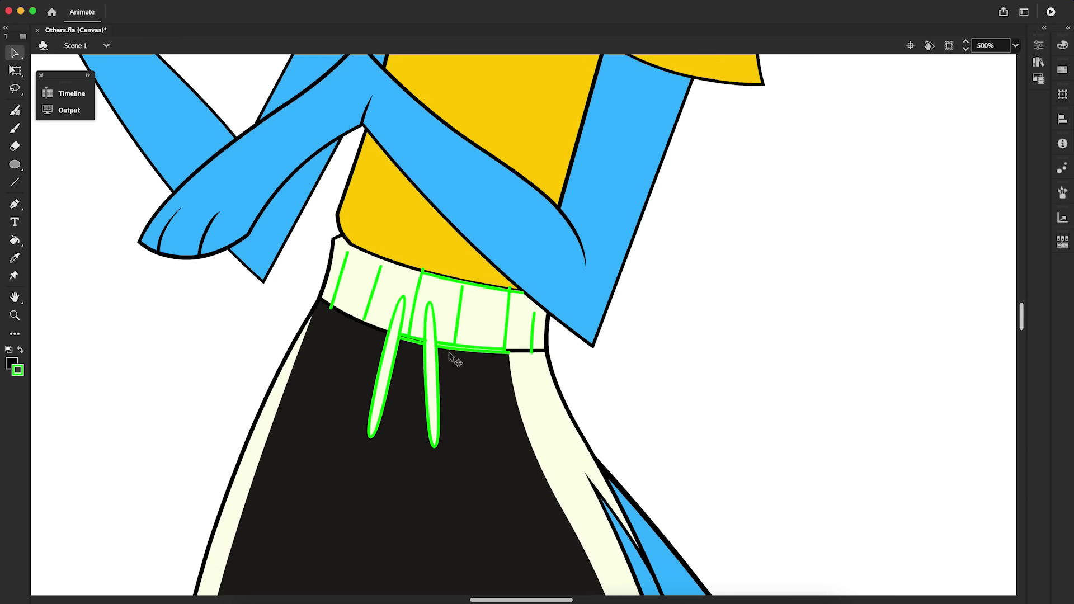
key("z")
left_click(449, 351)
key("v")
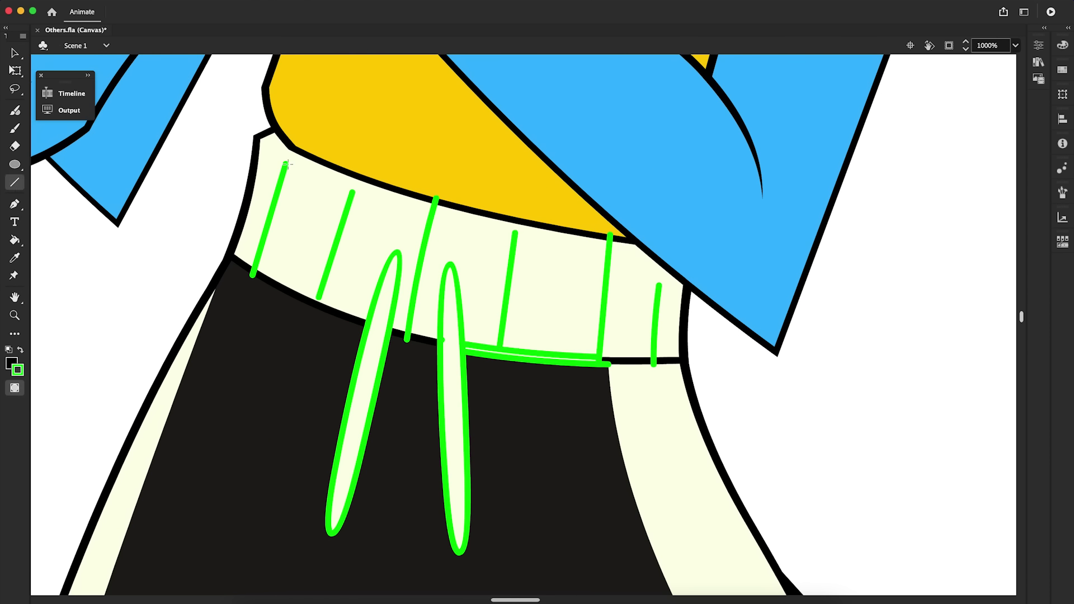
left_click_drag(442, 198, 415, 341)
left_click_drag(511, 241, 492, 349)
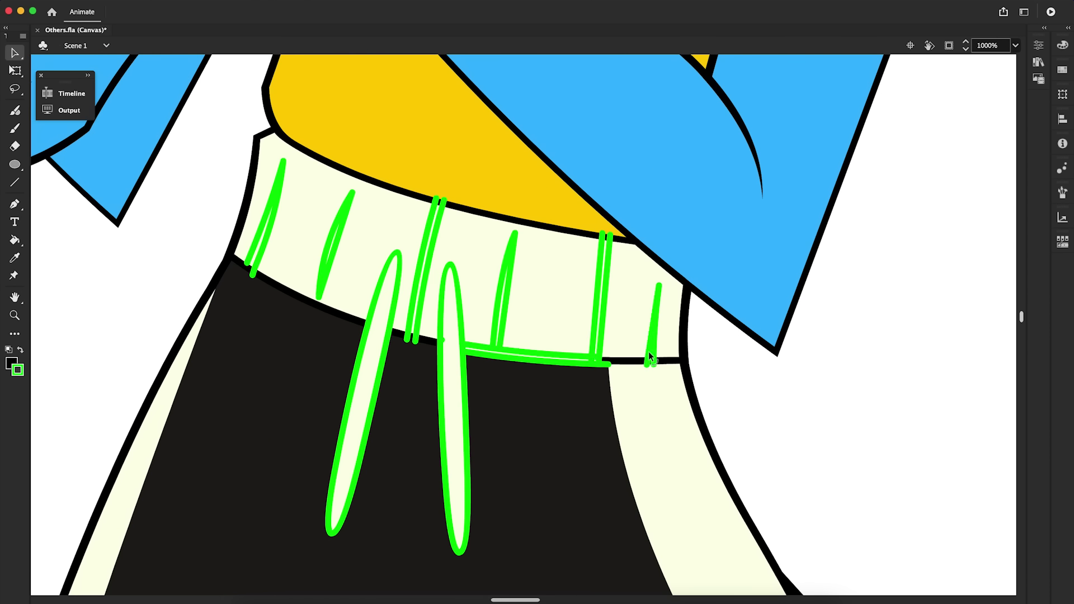
Step: Enlarge a copy of the rear drawstring's outline with Free Transform so that it surrounds the original
key("q")
left_click(18, 75)
mouse_move(472, 260)
left_mouse_down()
mouse_move(483, 245)
mouse_move(456, 250)
left_mouse_up()
Step: Fill the rear drawstring's outline, the waistband's lower edge and the nearby rib black and delete their green lines
key("k")
left_click(468, 352)
left_click(537, 357)
key("v")
left_click(596, 334, "shift")
key("k")
left_click(599, 335)
key("v")
key("Delete")
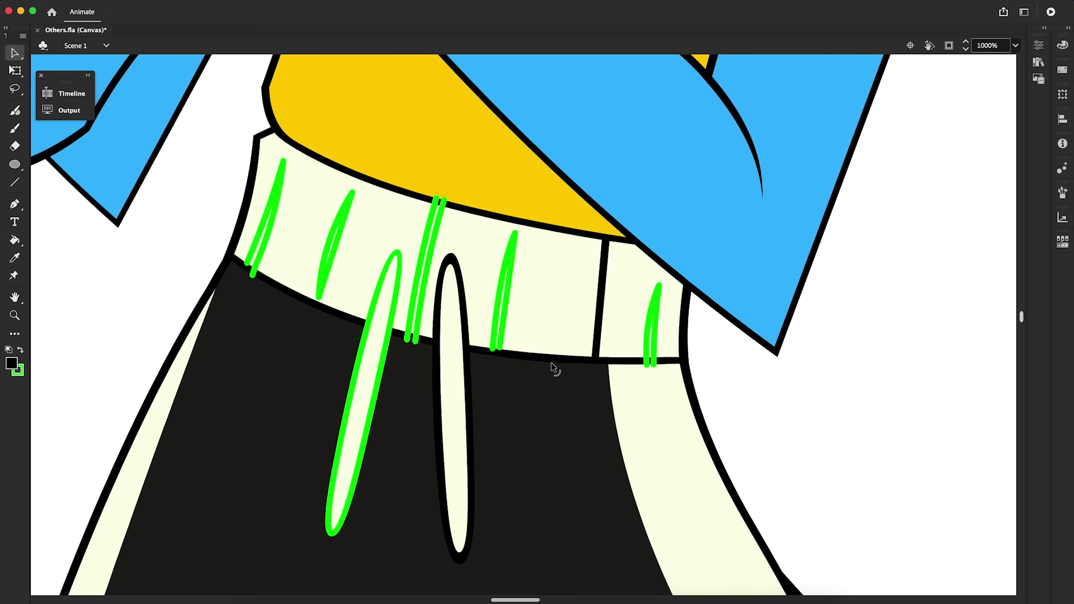
Step: Fill the remaining waistband ribs black and delete their green lines
key("k")
left_click(266, 241)
left_click(335, 244)
key("Delete")
Step: Copy the front drawstring's outline, paste it in place and enlarge the copy with Free Transform
double_click(365, 326)
right_click(364, 326)
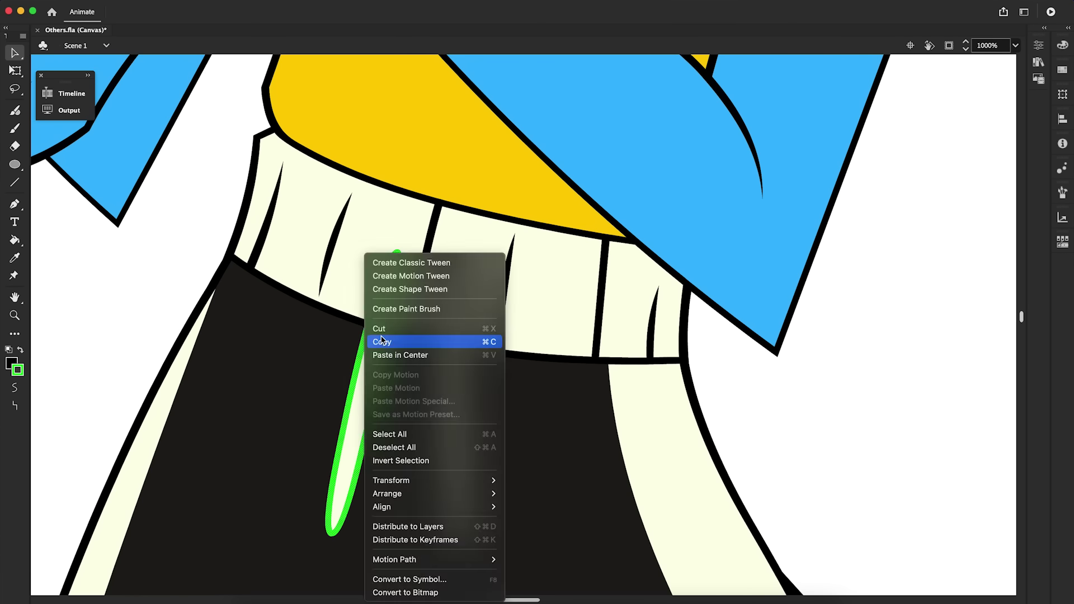
left_click(376, 340)
key("super+shift+v")
key("q")
mouse_move(402, 250)
left_mouse_down()
mouse_move(408, 237)
mouse_move(394, 239)
left_mouse_up()
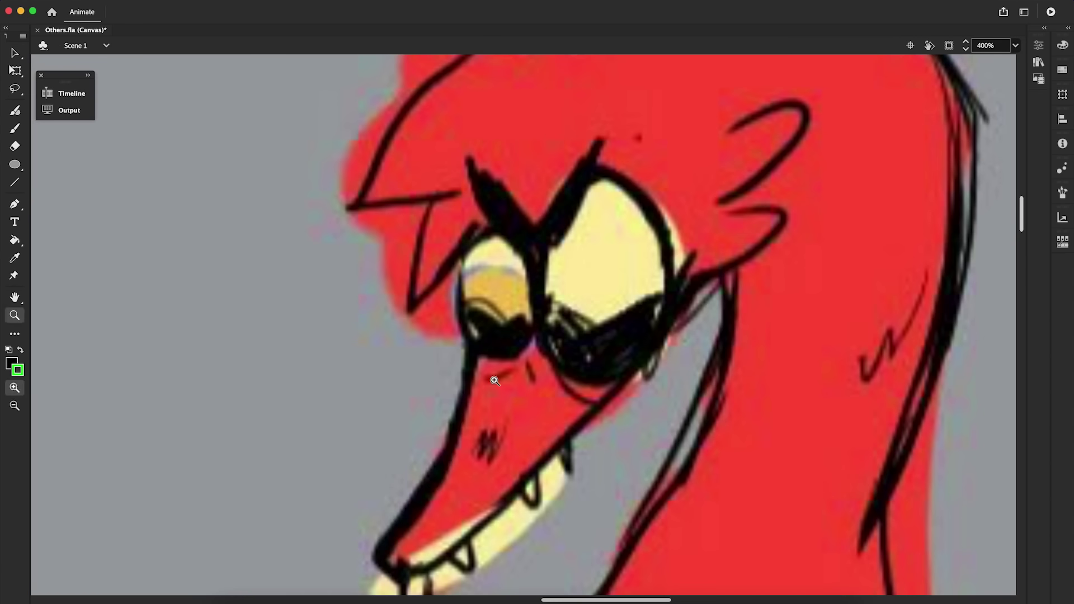
Step: Trace the red bird's upper beak and mouth line and the creases under both eyes with green lines
left_click_drag(474, 347, 446, 467)
left_click_drag(446, 468, 375, 555)
mouse_move(375, 556)
left_mouse_down()
mouse_move(411, 599)
mouse_move(699, 282)
left_mouse_up()
left_click_drag(538, 360, 568, 388)
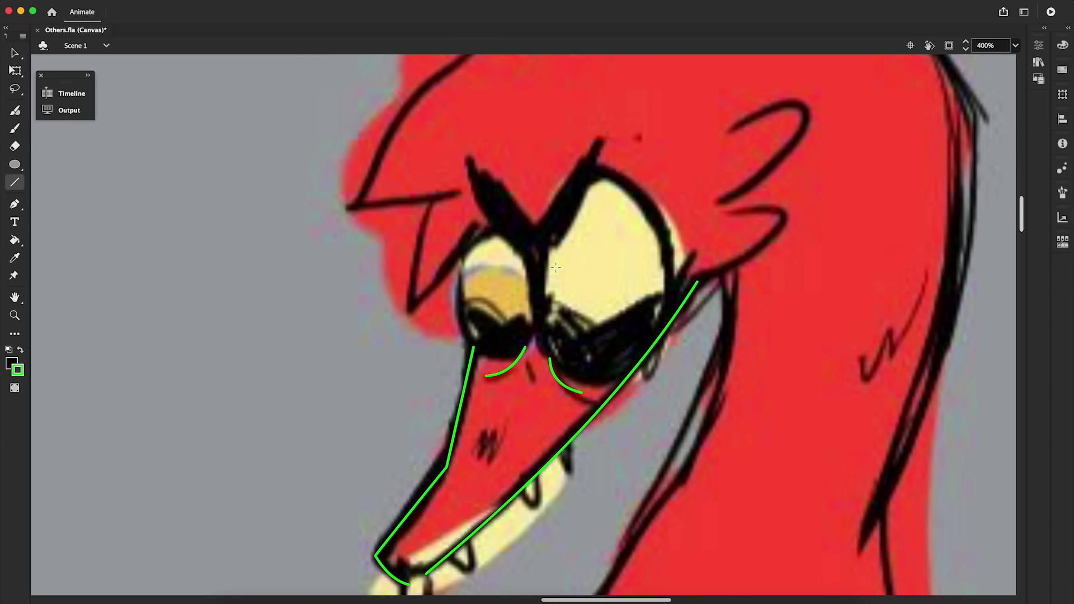
Step: Trace the red bird's two angry eyebrows as pointed shapes meeting between the eyes
left_click_drag(540, 265, 536, 272)
key("n")
left_click_drag(603, 144, 521, 259)
left_click_drag(468, 158, 539, 235)
Step: Close the beak's rounded tip and trace the small pointed teeth along the mouth line
left_click_drag(409, 585, 427, 573)
left_click_drag(427, 573, 418, 580)
key("n")
left_click_drag(450, 554, 471, 562)
left_click_drag(471, 562, 463, 542)
left_click_drag(521, 489, 536, 505)
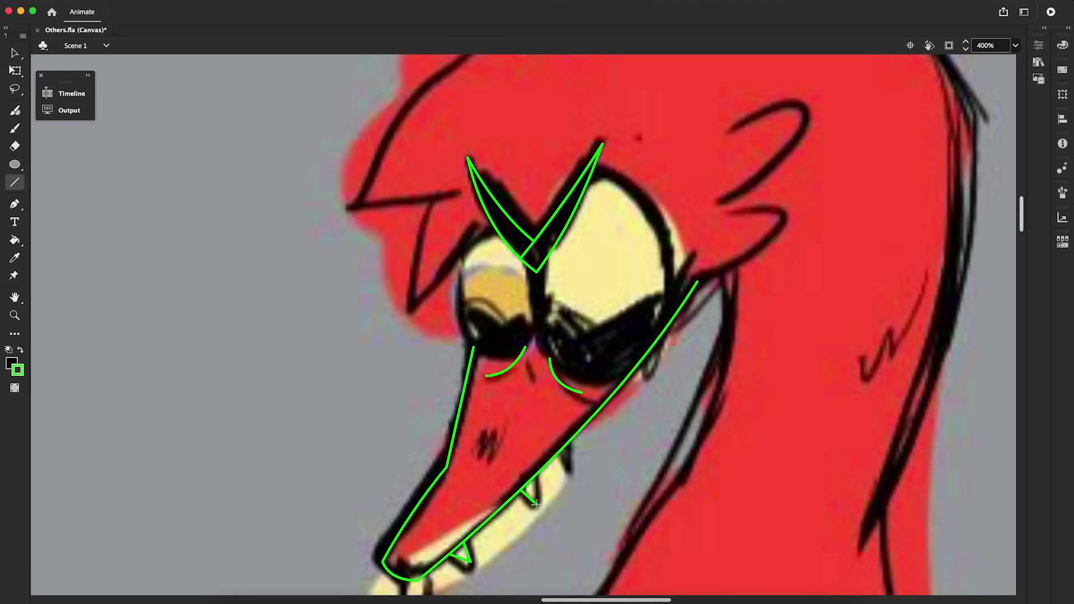
Step: Trace the long thin pointed tongue hanging below the beak's tip and curve its edges
scroll(524, 324, "down", 5)
left_click_drag(435, 324, 436, 465)
key("v")
left_click_drag(435, 402, 424, 404)
Step: Curve the front edge of the red bird's head crest and outline the pointed tufts above the eye
left_click_drag(1024, 242, 1024, 214)
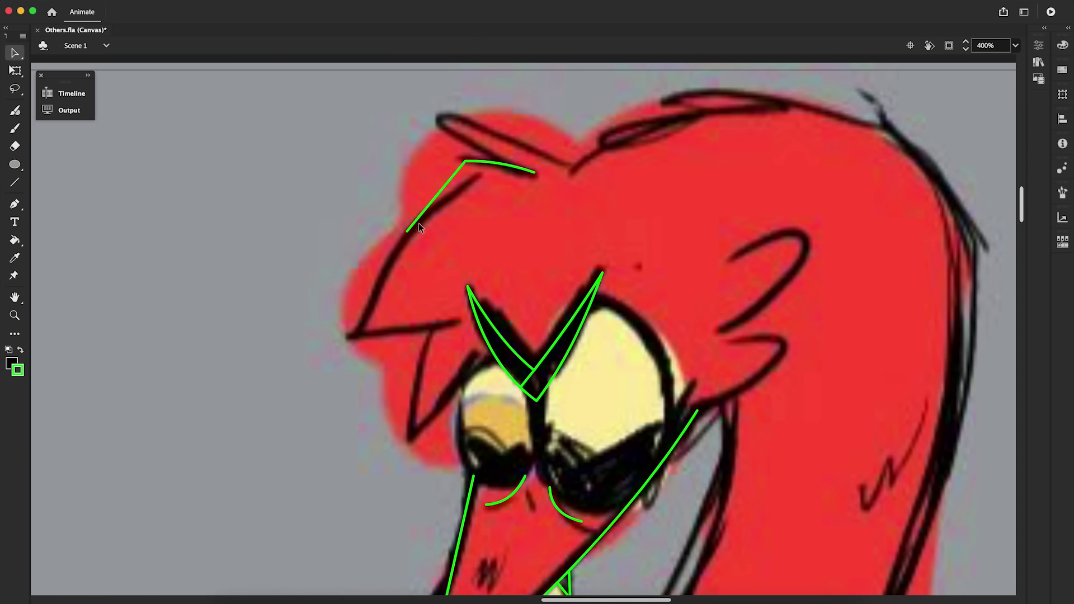
left_click_drag(373, 305, 365, 294)
key("n")
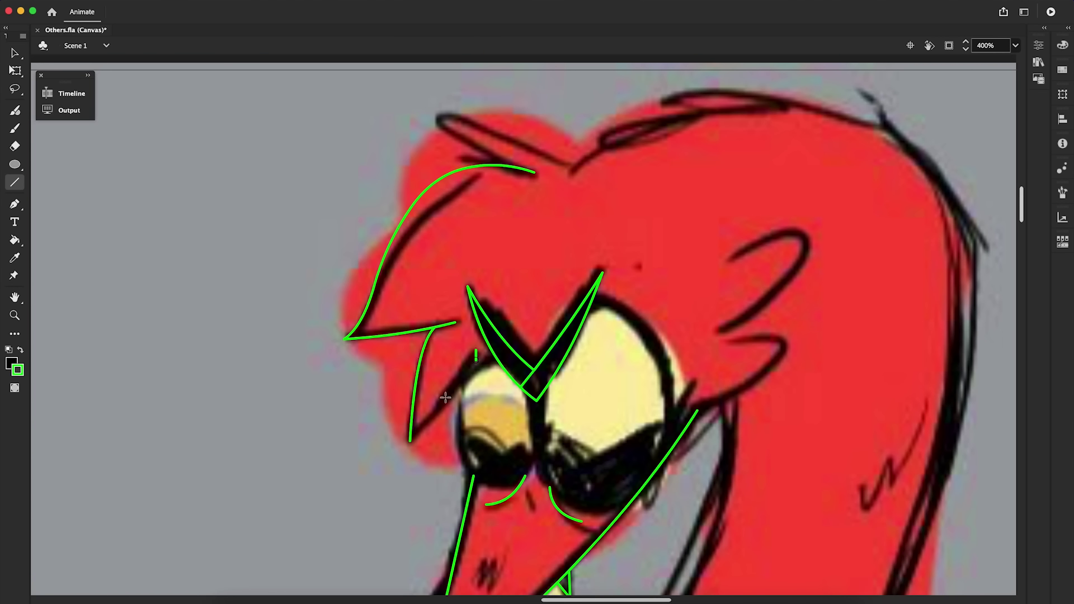
Step: Trace the crest's upper tuft and the top and back of the head, bending the lines to the sketch
left_click_drag(579, 167, 573, 167)
left_click_drag(574, 167, 745, 106)
left_click_drag(701, 108, 664, 101)
key("v")
left_click_drag(504, 140, 501, 144)
left_click_drag(655, 138, 645, 122)
left_click_drag(683, 104, 684, 103)
key("n")
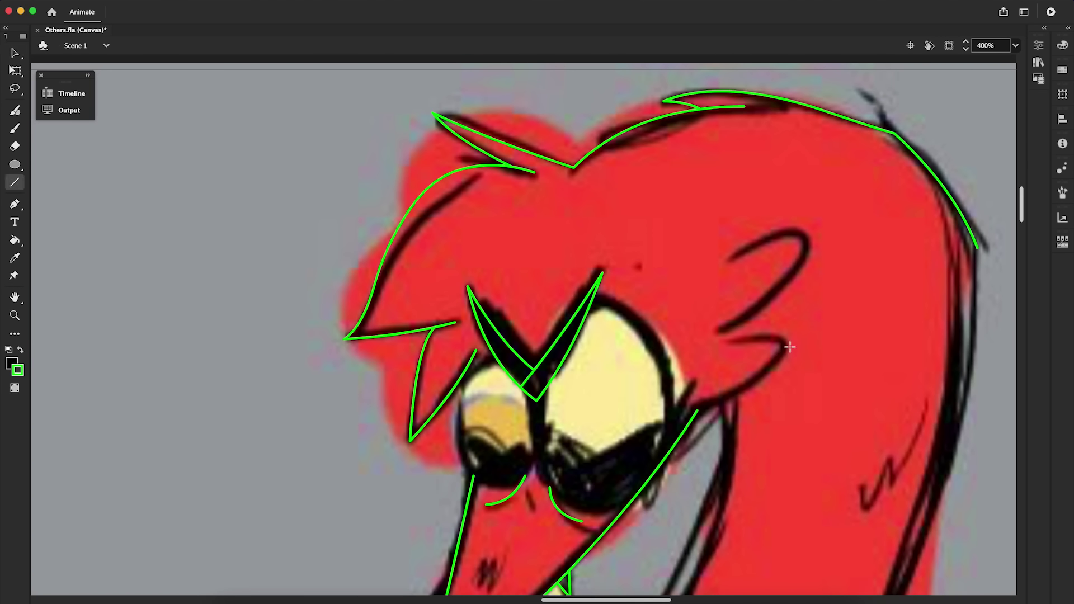
Step: Trace the back and front edges of the red bird's neck down to the feather tuft at its base
key("n")
left_click_drag(978, 247, 915, 568)
left_click_drag(1023, 211, 1023, 230)
left_click_drag(725, 148, 674, 359)
left_click_drag(674, 358, 584, 521)
left_click_drag(902, 327, 924, 560)
left_click_drag(923, 560, 852, 509)
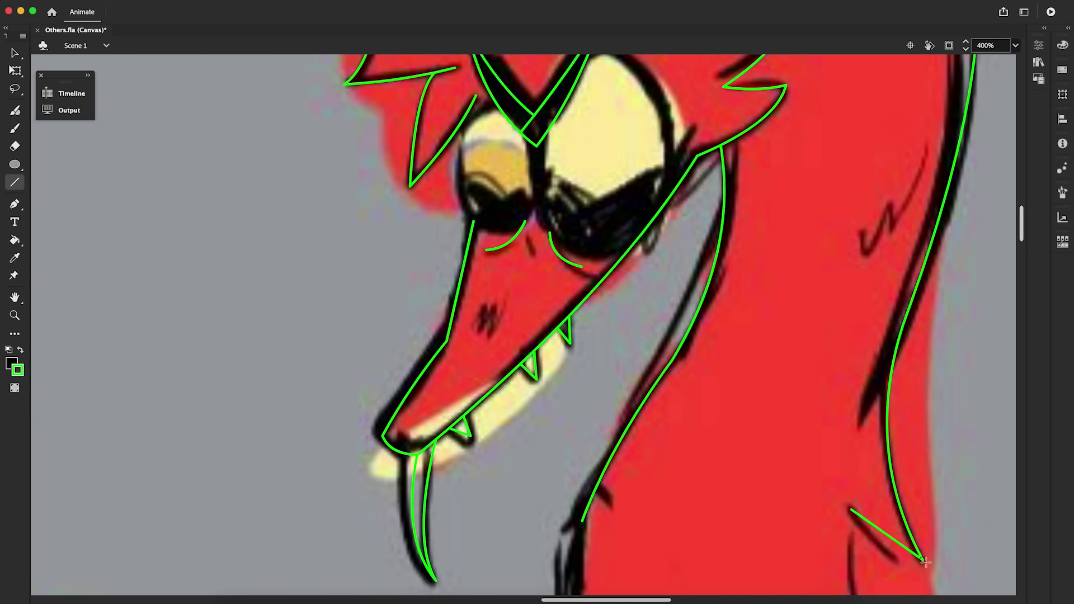
Step: Finish the feather tuft at the neck's base and trace the front edge of the torso
left_click_drag(1023, 230, 1023, 248)
key("n")
mouse_move(851, 263)
left_mouse_down()
mouse_move(915, 464)
mouse_move(811, 399)
left_mouse_up()
left_click_drag(811, 399, 817, 445)
key("v")
left_click_drag(1023, 242, 1023, 267)
left_click_drag(556, 161, 547, 408)
Step: Trace the red bird's waist sides, the waistband's upper edge and the curved hem of the shirt
left_click_drag(1023, 268, 1022, 291)
key("n")
left_click_drag(377, 474, 357, 564)
left_click_drag(288, 483, 621, 549)
left_click_drag(611, 546, 611, 494)
left_click_drag(611, 493, 719, 256)
left_click_drag(665, 374, 649, 365)
left_click_drag(393, 455, 614, 484)
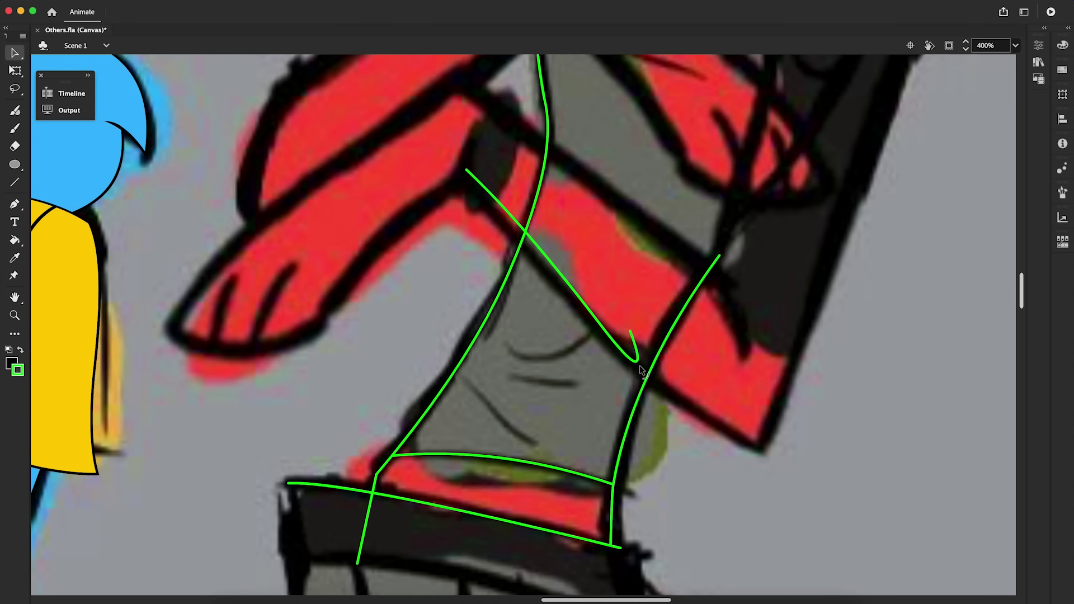
Step: Trace the near arm's forearm edges, elbow and upper arm, curving its back edge over the shoulder
key("v")
mouse_move(521, 129)
left_mouse_down()
mouse_move(686, 269)
mouse_move(744, 370)
left_mouse_up()
key("n")
left_click_drag(762, 446, 877, 143)
left_click_drag(1023, 288, 1022, 272)
left_click_drag(877, 368, 938, 183)
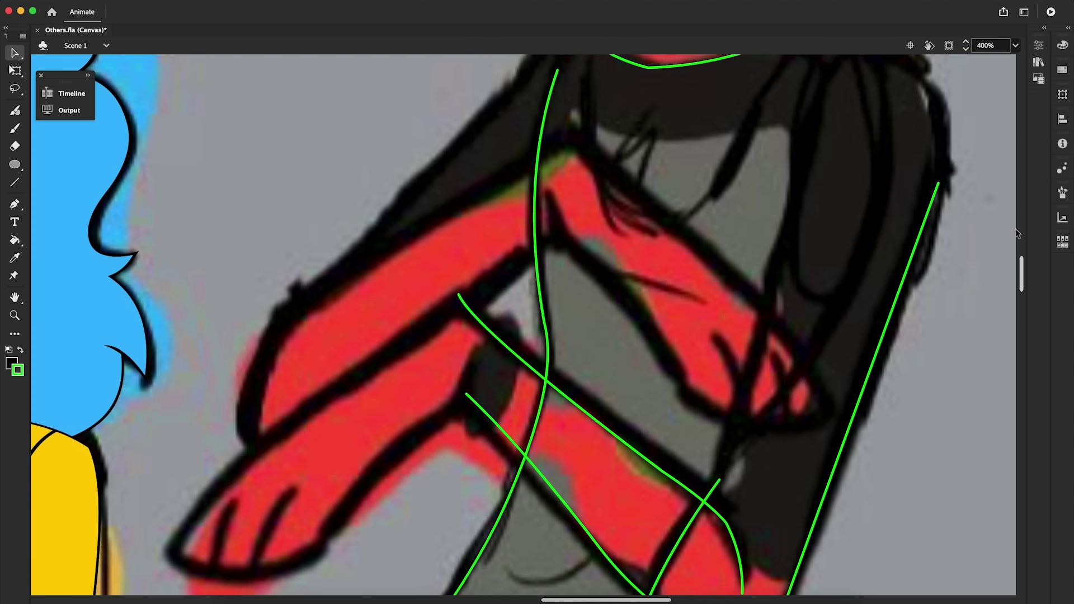
mouse_move(864, 176)
left_mouse_down()
mouse_move(947, 300)
mouse_move(938, 321)
left_mouse_up()
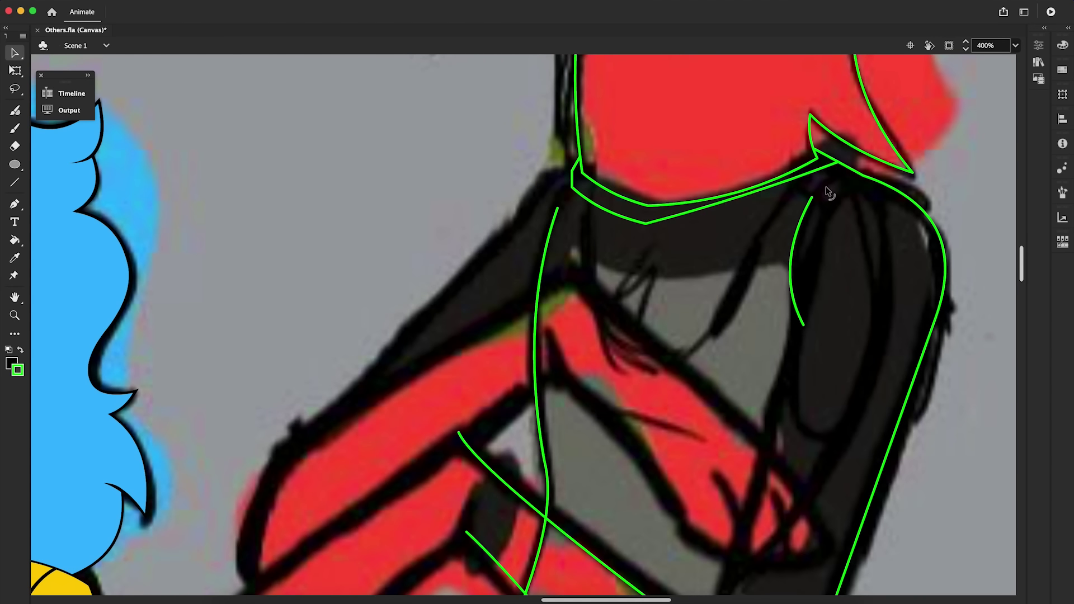
Step: Curve the collar and shoulder lines and trace the inner edge of the red bird's near sleeve down to the forearm
left_click_drag(773, 184, 775, 200)
left_click_drag(848, 168, 849, 165)
left_click_drag(898, 190, 896, 192)
key("n")
left_click_drag(821, 259, 726, 591)
key("v")
scroll(725, 560, "down", 3)
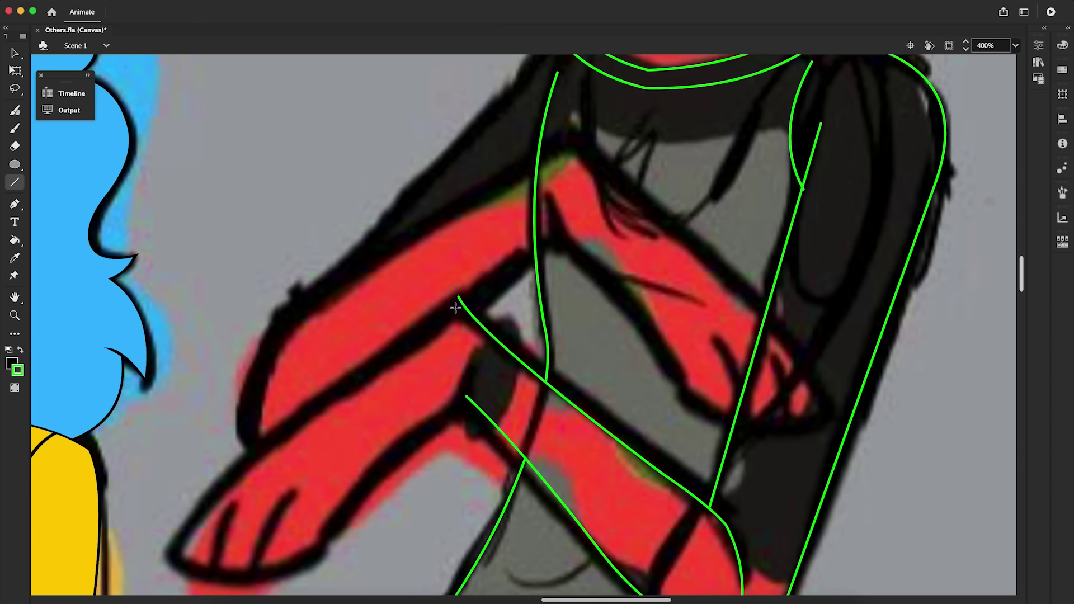
Step: Trace the near hand's upper and lower edges together with the wrist and its dark wristband
left_click_drag(321, 402, 322, 406)
key("n")
left_click_drag(476, 352, 460, 401)
key("v")
left_click_drag(468, 377, 465, 375)
key("n")
left_click_drag(461, 402, 313, 557)
key("v")
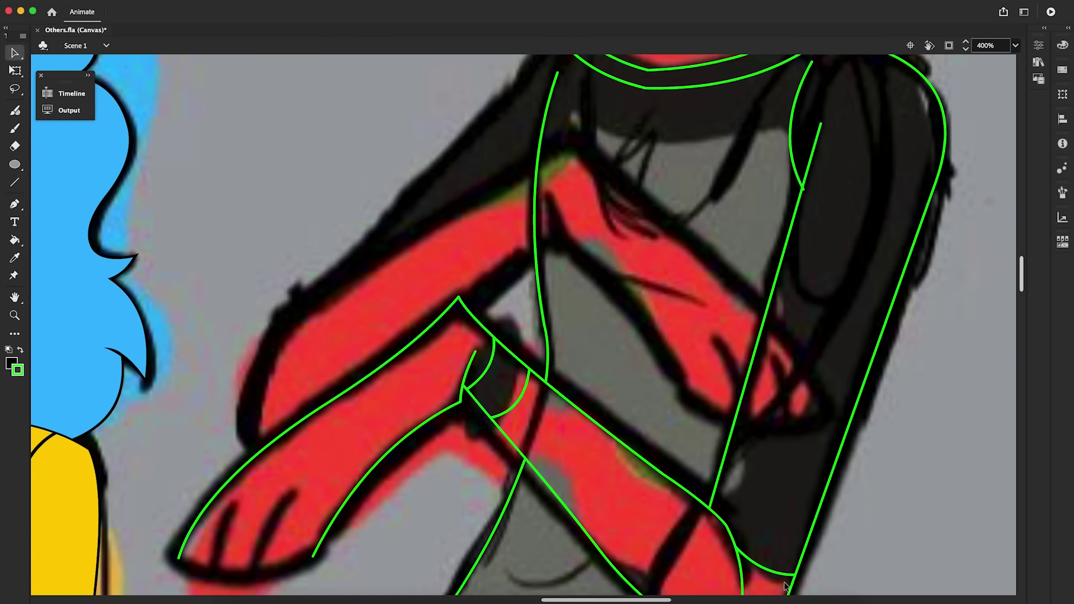
Step: Trace the far arm's curved elbow, the forearm's upper edge and the back edge of its sleeve
key("n")
left_click_drag(259, 452, 286, 320)
key("v")
left_click_drag(269, 386, 254, 386)
key("n")
left_click_drag(286, 321, 501, 176)
left_click_drag(512, 96, 246, 349)
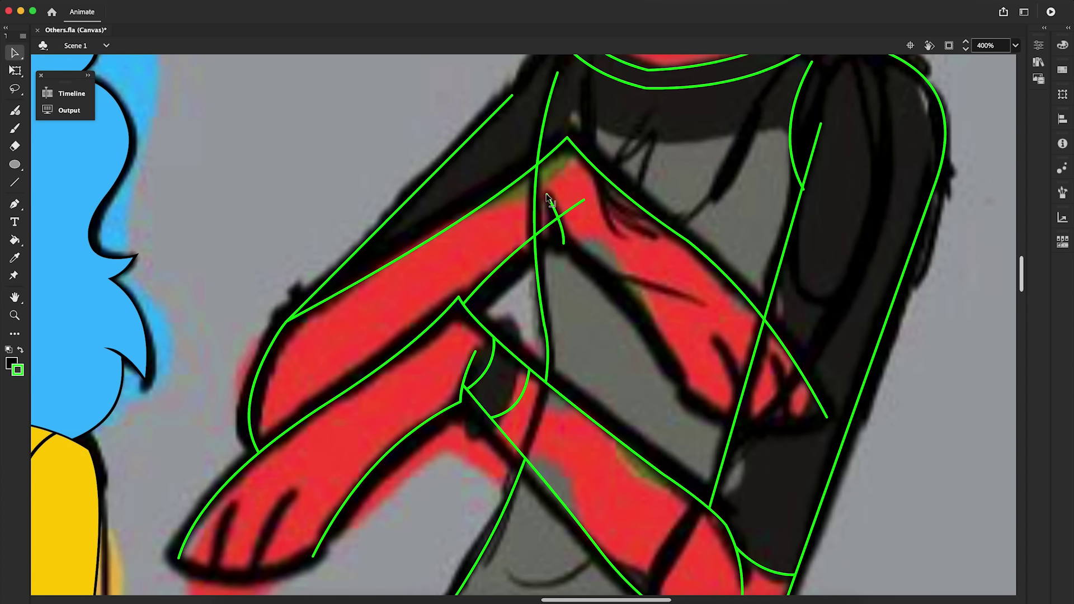
Step: Close the far shoulder and collar lines and trace the far hand with its finger lines
key("n")
scroll(512, 189, "up", 4)
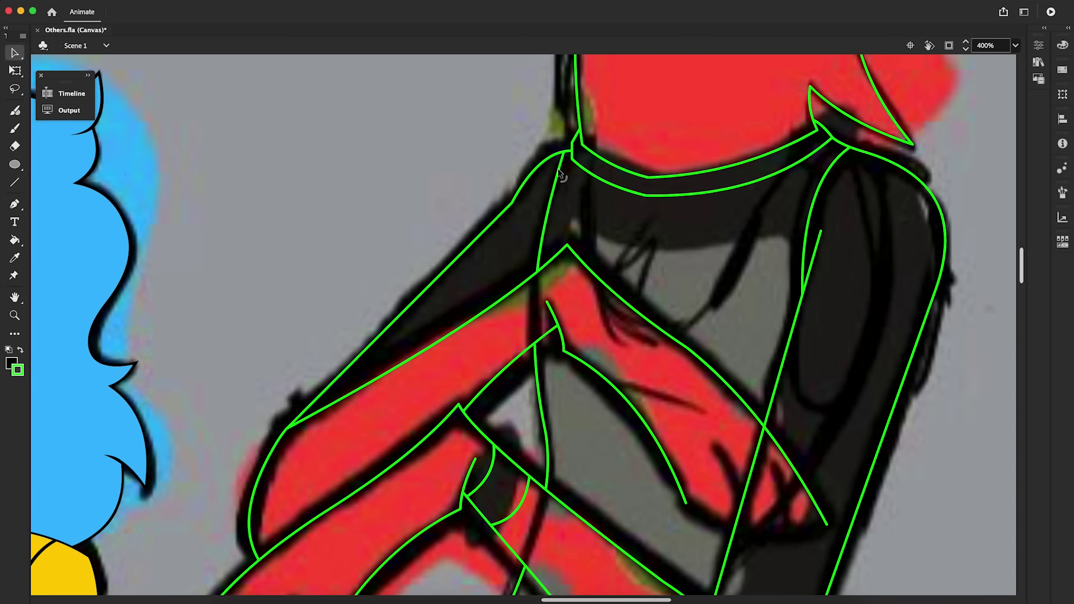
scroll(778, 415, "up", 5)
scroll(778, 392, "down", 15)
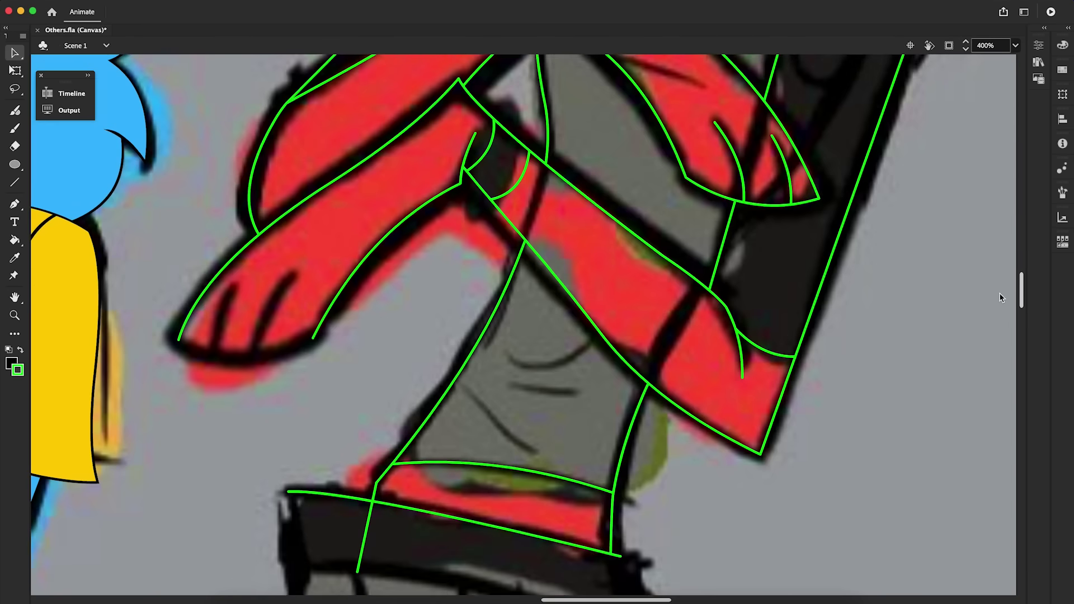
Step: Draw an oval for the red bird's near eye, place it over the sketch and scale it to fit
scroll(1001, 297, "up", 20)
key("o")
left_click_drag(533, 184, 664, 385)
left_click_drag(191, 273, 321, 496)
key("v")
left_click_drag(289, 483, 622, 381)
key("q")
left_click_drag(654, 284, 666, 284)
left_click_drag(615, 171, 624, 170)
Step: Add the slanted lower lid line and oval pupil to the near eye, and fill its areas black and cream
key("n")
left_click_drag(547, 365, 663, 305)
left_click_drag(349, 418, 576, 374)
key("q")
left_click_drag(581, 390, 594, 377)
key("k")
left_click(607, 361)
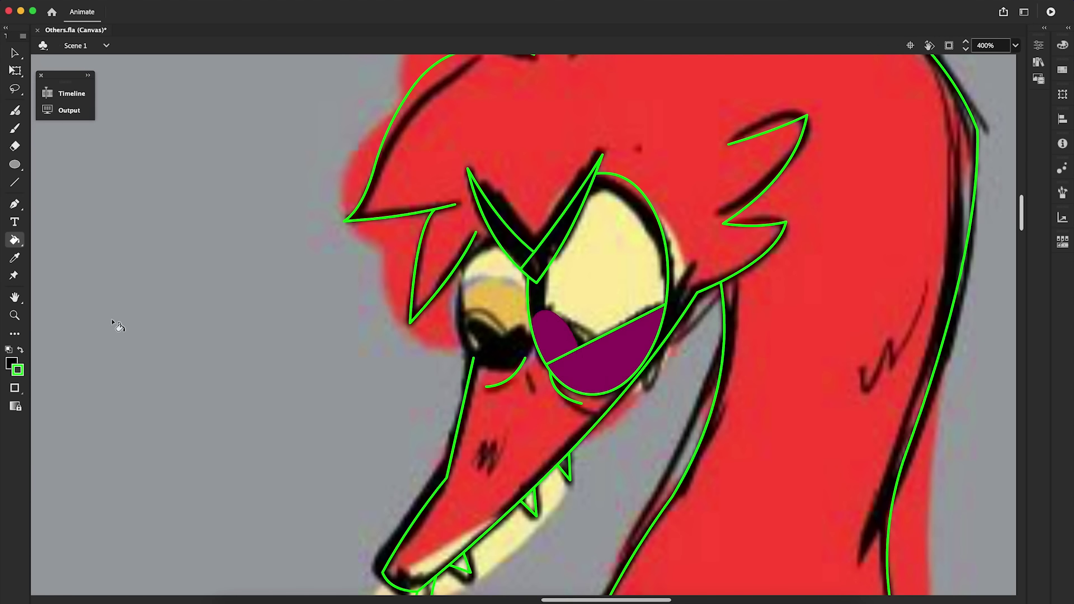
left_click(607, 361)
left_click(618, 291)
Step: Copy the near eye's oval, shrink it and fit it over the sketched far eye
key("v")
left_click_drag(664, 324, 348, 411)
key("q")
left_click_drag(352, 481, 324, 440)
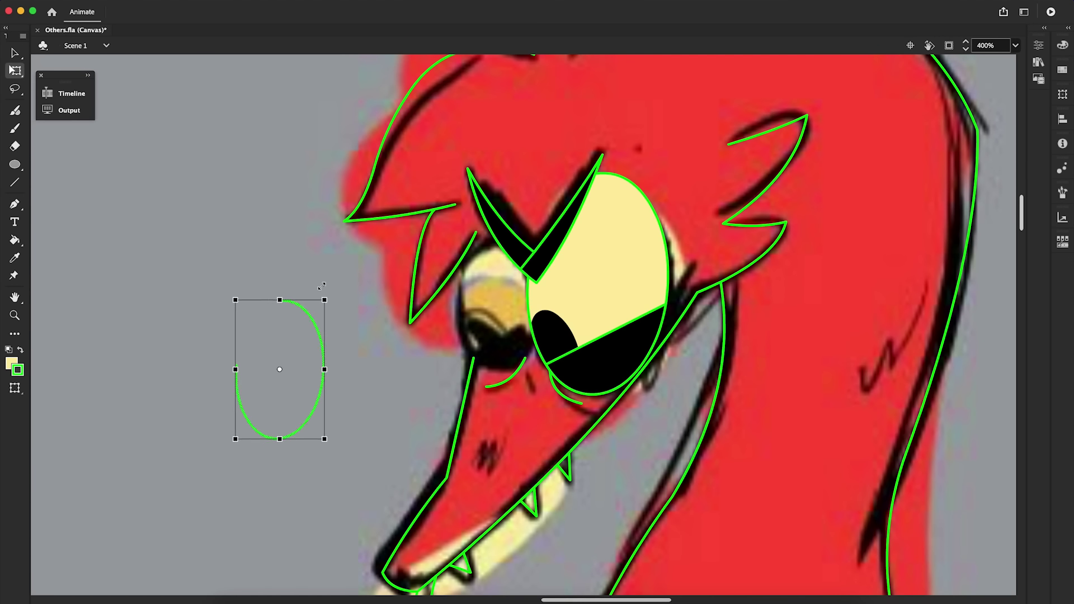
key("v")
left_click_drag(323, 383, 542, 323)
right_click(540, 323)
key("q")
left_click_drag(475, 381, 471, 380)
left_click_drag(453, 310, 457, 310)
key("v")
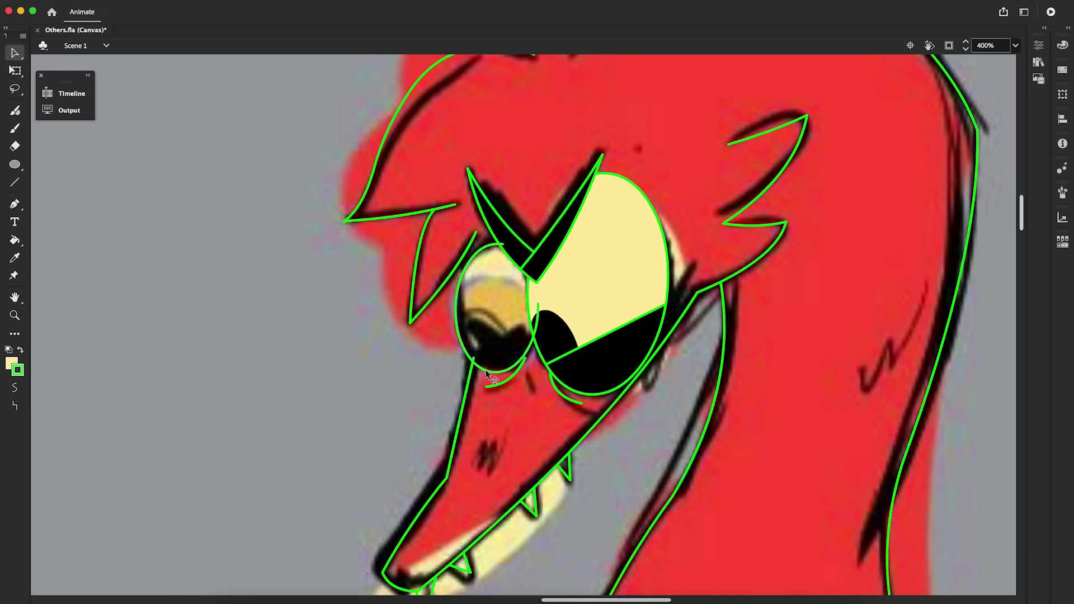
Step: Copy the pupil into the far eye, fill its lower lid black and add a yellow oval iris
left_click_drag(563, 323, 483, 330)
key("k")
left_click(473, 338)
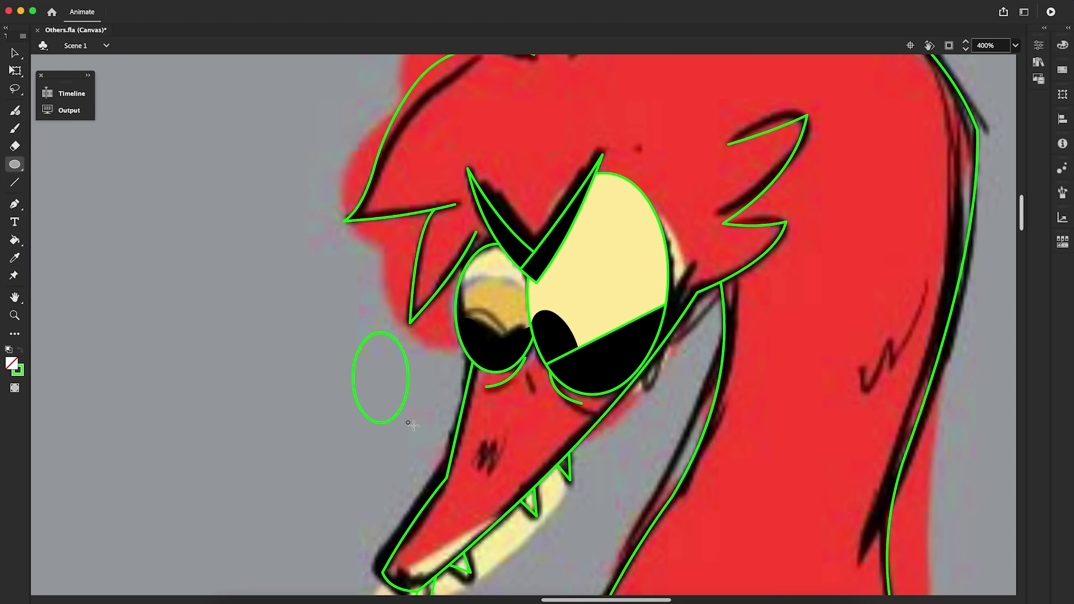
left_click_drag(381, 332, 492, 271)
key("q")
left_click(486, 263)
key("super+minus")
left_click(455, 575)
left_click(466, 251)
Step: Fill the head and neck with the sketch's red and the tongue with the blue bird's colour
key("i")
left_click(449, 221)
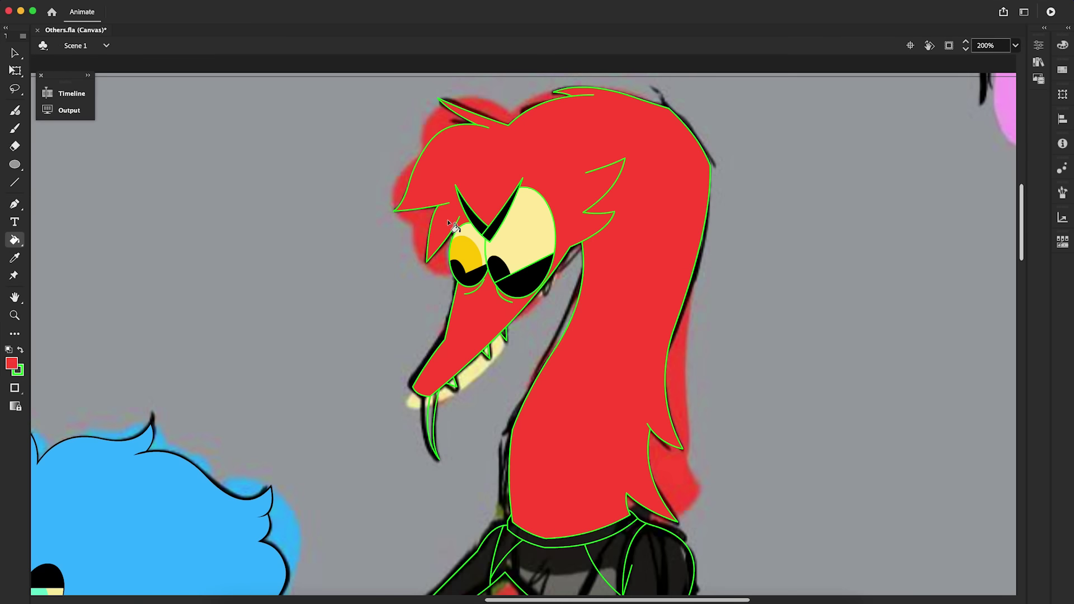
left_click_drag(1022, 250, 1022, 287)
left_click_drag(615, 601, 583, 600)
key("i")
left_click(380, 336)
left_click(551, 173)
Step: Sample the sketch's near-black and fill the shirt's sleeves with it
key("i")
left_click(596, 129)
key("i")
left_click(781, 347)
left_click(570, 347)
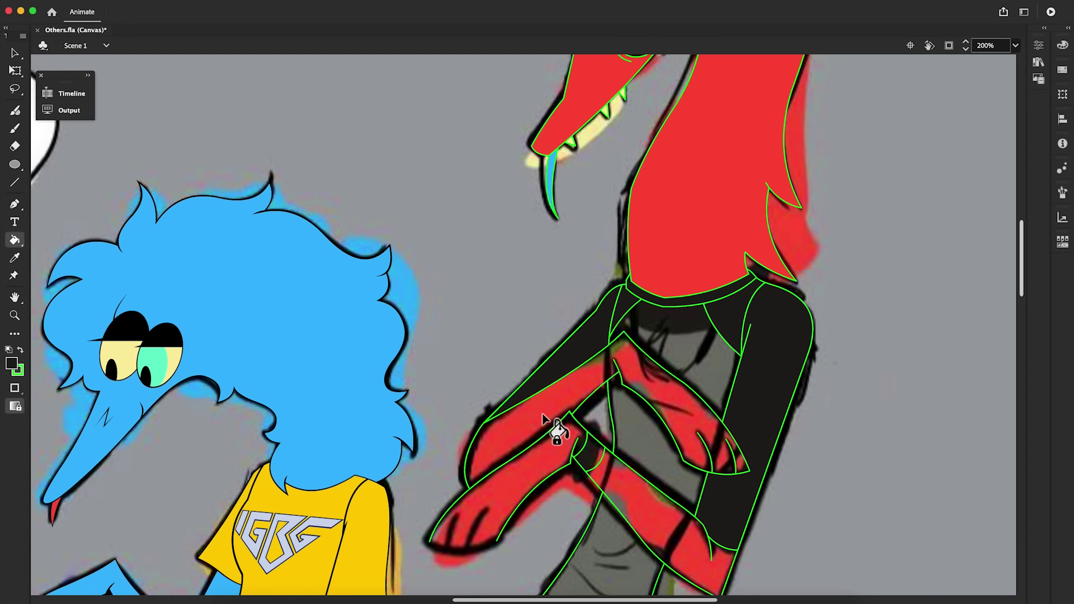
Step: Fill the arms and bare waist red and the shirt's torso grey, using colours sampled from the sketch
left_click_drag(484, 423, 479, 435)
left_click(666, 392)
left_click(643, 503)
left_click(663, 459)
scroll(677, 273, "down", 5)
left_click(673, 276)
left_click(610, 347)
key("i")
left_click(666, 330)
left_click(593, 414)
Step: Close the near hand's fingertips with a curved line and fill the hand red
key("n")
left_click_drag(430, 335, 497, 333)
left_click_drag(469, 334, 471, 341)
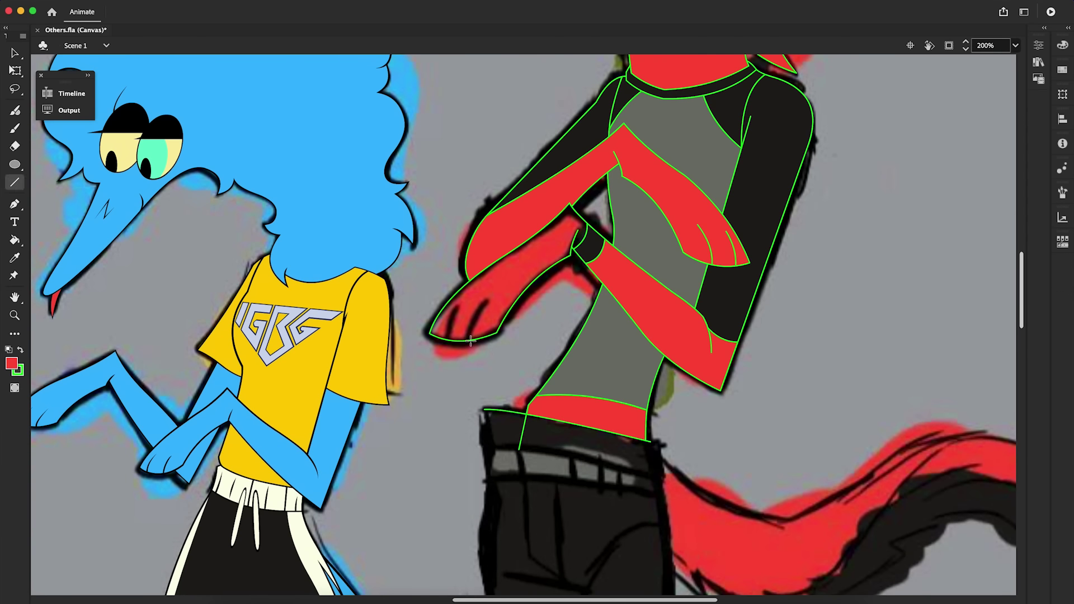
left_click(517, 284)
Step: Trace the front edge of the trousers from the waist down the leg to the ankle
key("n")
left_click_drag(484, 410, 480, 566)
key("v")
left_click_drag(1022, 290, 1022, 422)
key("super+minus")
left_click_drag(497, 87, 541, 460)
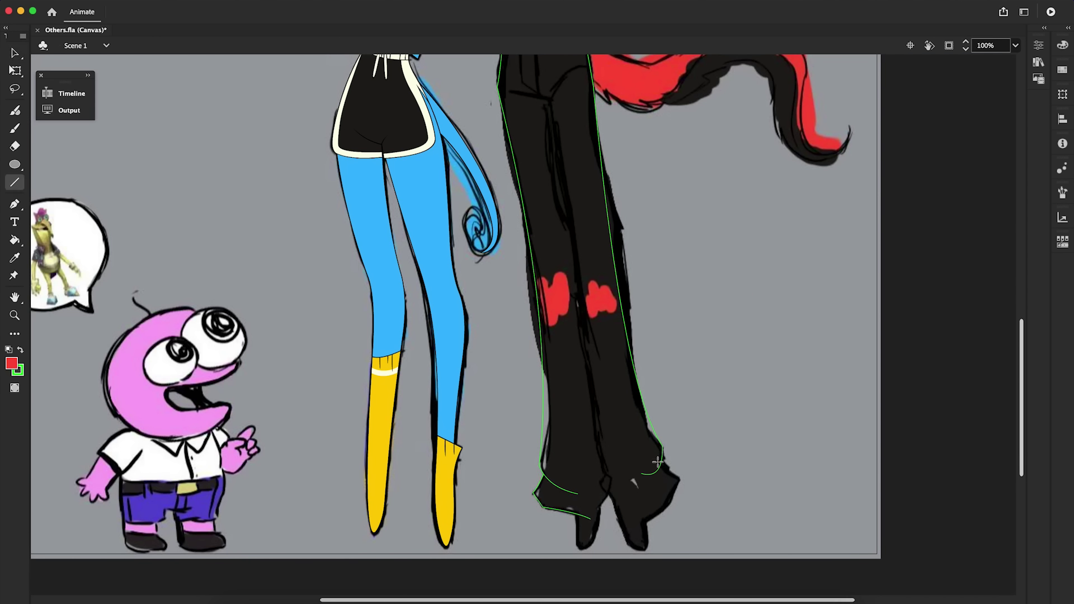
Step: Trace the crotch seam and the dividing line between the legs, and add the belt and fly lines
left_click_drag(512, 91, 549, 99)
key("v")
left_click_drag(572, 229, 549, 99)
left_click_drag(569, 235, 565, 235)
key("z")
left_click(536, 90)
key("n")
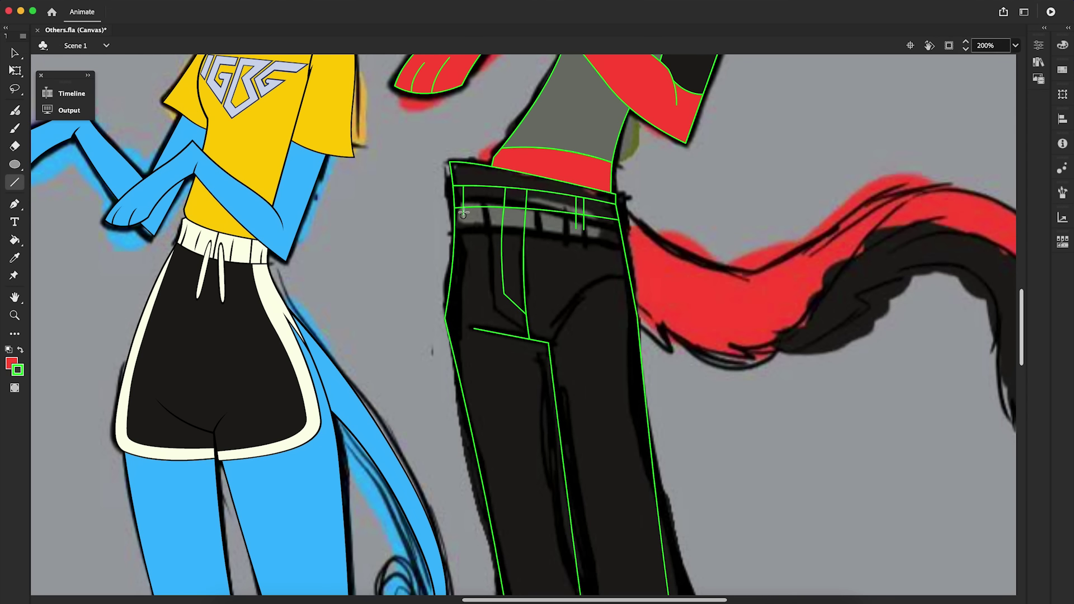
Step: Trace the red bird's wavy tail with its fur spikes and pointed tip, and fill it
left_click_drag(753, 272, 759, 273)
key("v")
left_click_drag(688, 240, 678, 253)
scroll(679, 253, "right", 3)
key("n")
left_click_drag(588, 272, 670, 226)
key("v")
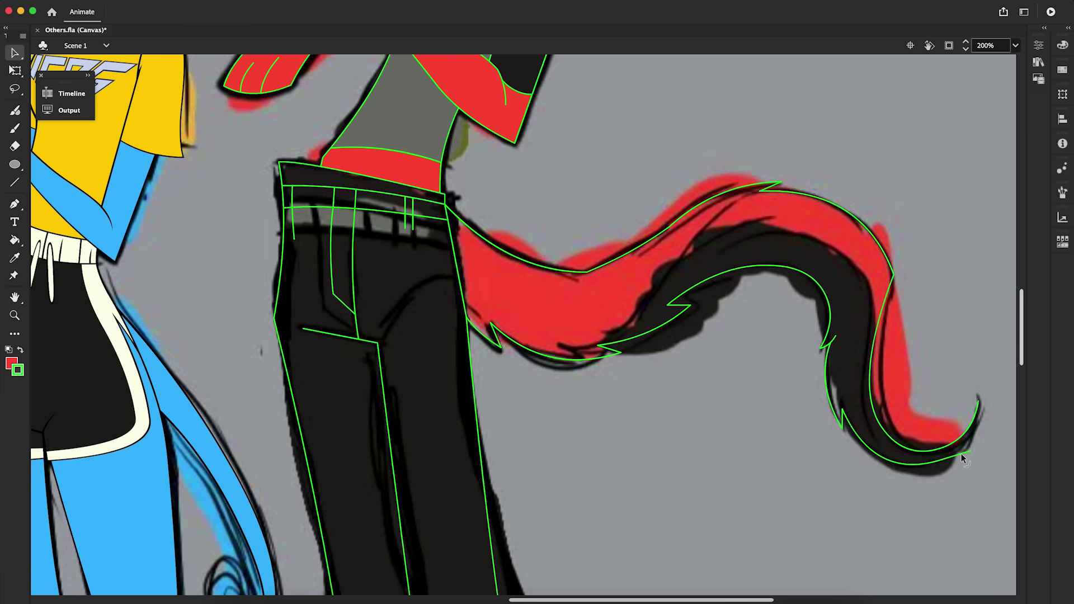
key("k")
left_click(840, 263)
Step: Trace the jagged upper edge of the ripped patch on the front knee
scroll(559, 325, "down", 7)
key("n")
left_click_drag(350, 294, 394, 292)
key("v")
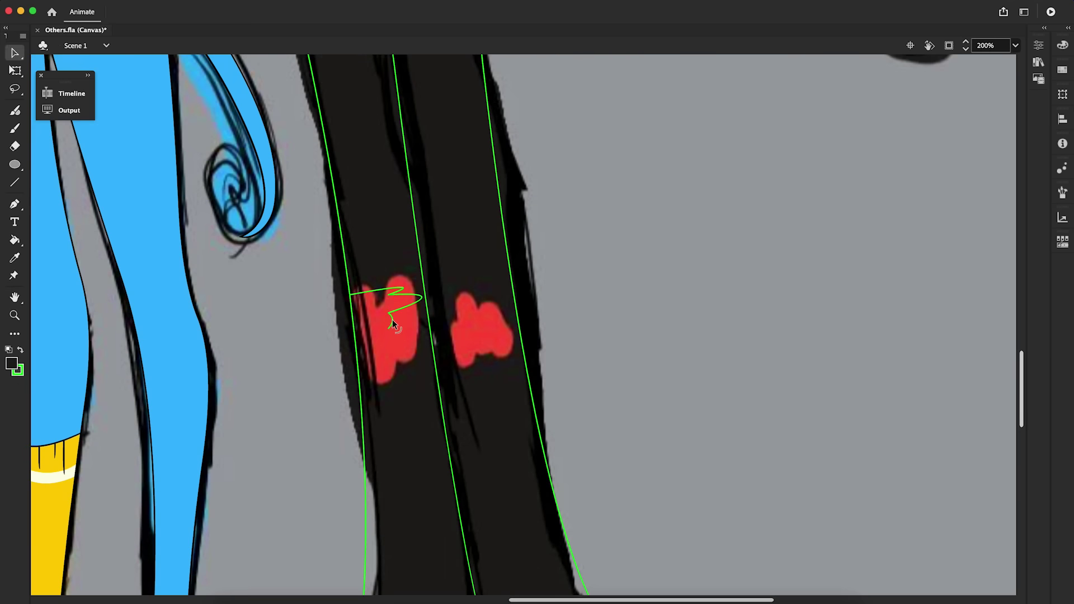
Step: Trace the flared trouser hems and pointed shoe tips, and fill the legs near-black
scroll(392, 320, "down", 8)
key("n")
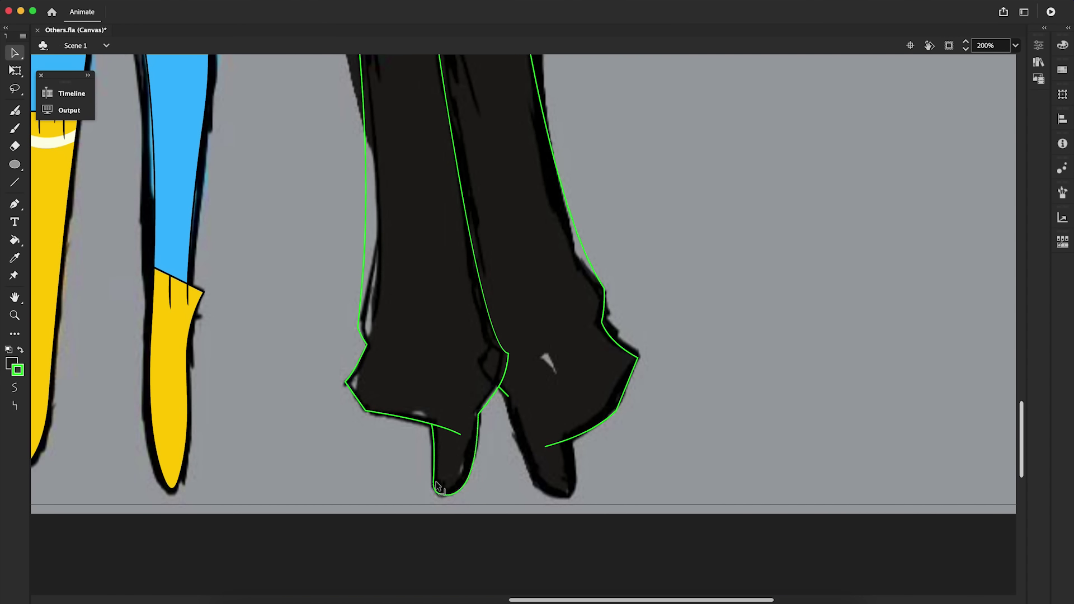
scroll(472, 478, "left", 1)
key("k")
left_click(582, 358)
Step: Delete the overshooting line ends around both shoe tips
key("v")
left_click(588, 444)
key("Delete")
left_click(480, 430)
key("Delete")
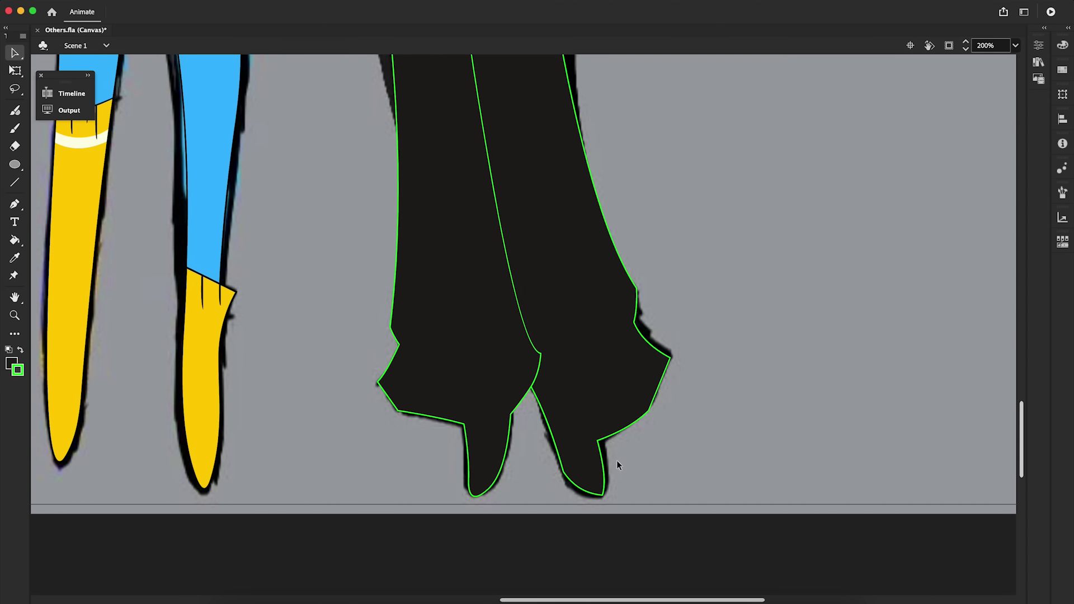
Step: Fill the band above the belt cream, divide it with short vertical lines and add the remaining trouser detail lines
scroll(580, 487, "up", 15)
key("k")
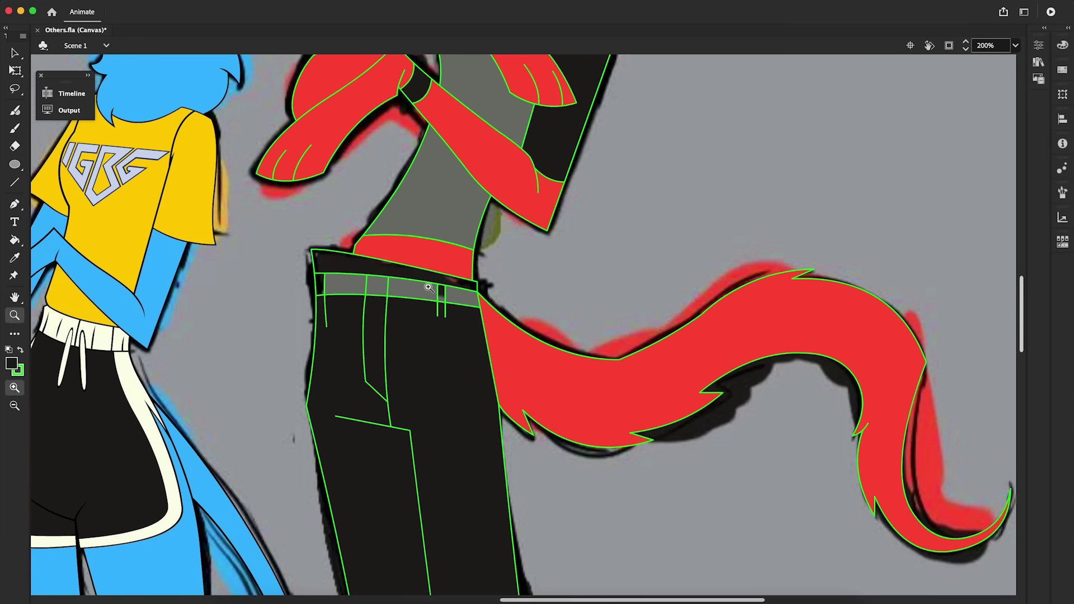
left_click(428, 287)
key("n")
key("v")
key("k")
scroll(321, 360, "left", 3)
left_click(475, 285)
key("n")
left_click_drag(453, 261, 452, 293)
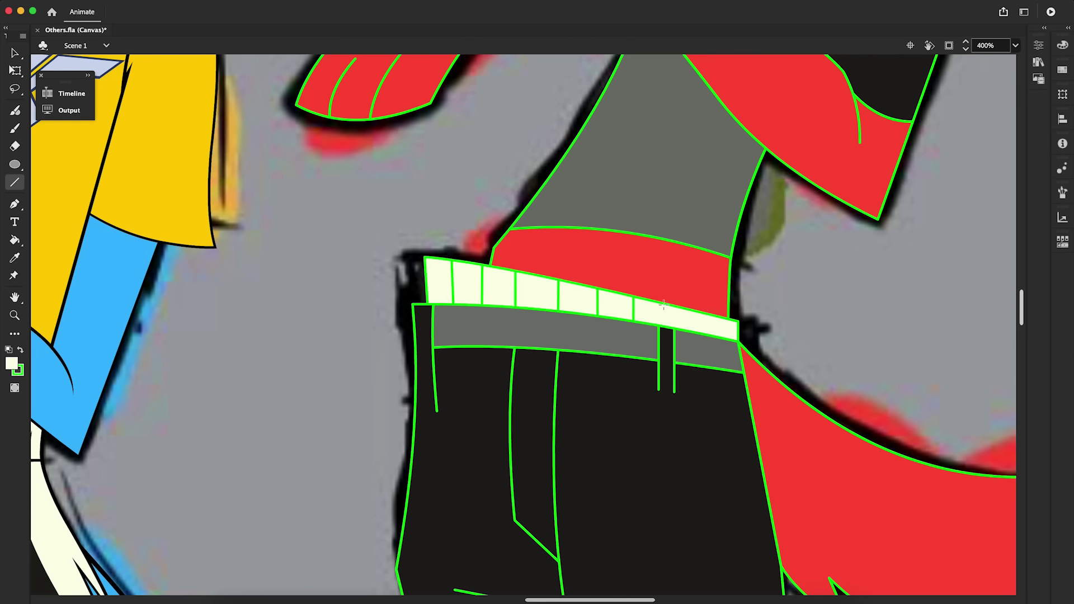
key("n")
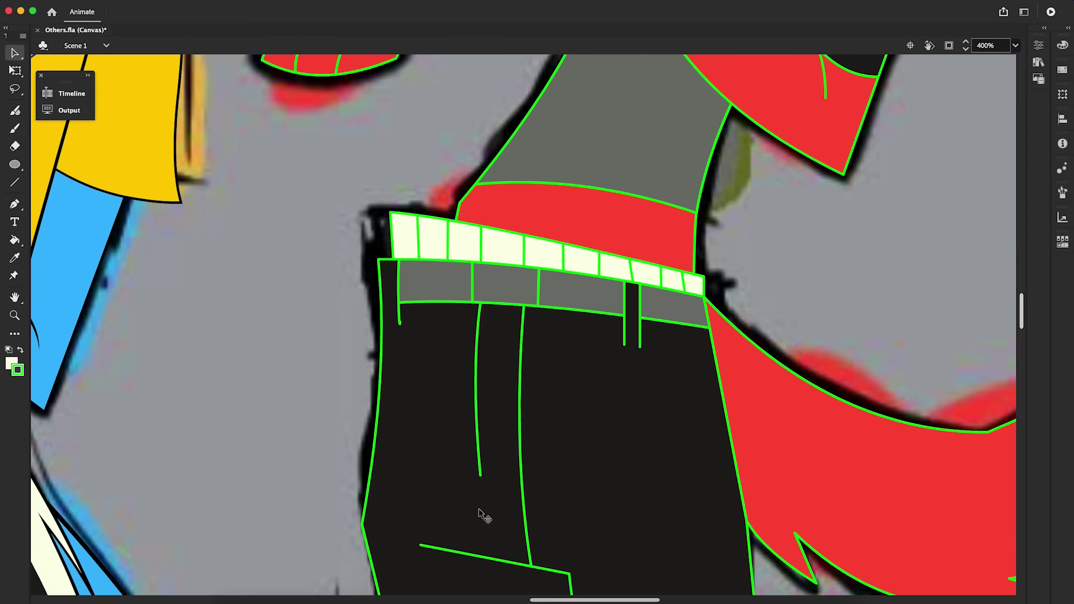
left_click_drag(677, 324, 730, 536)
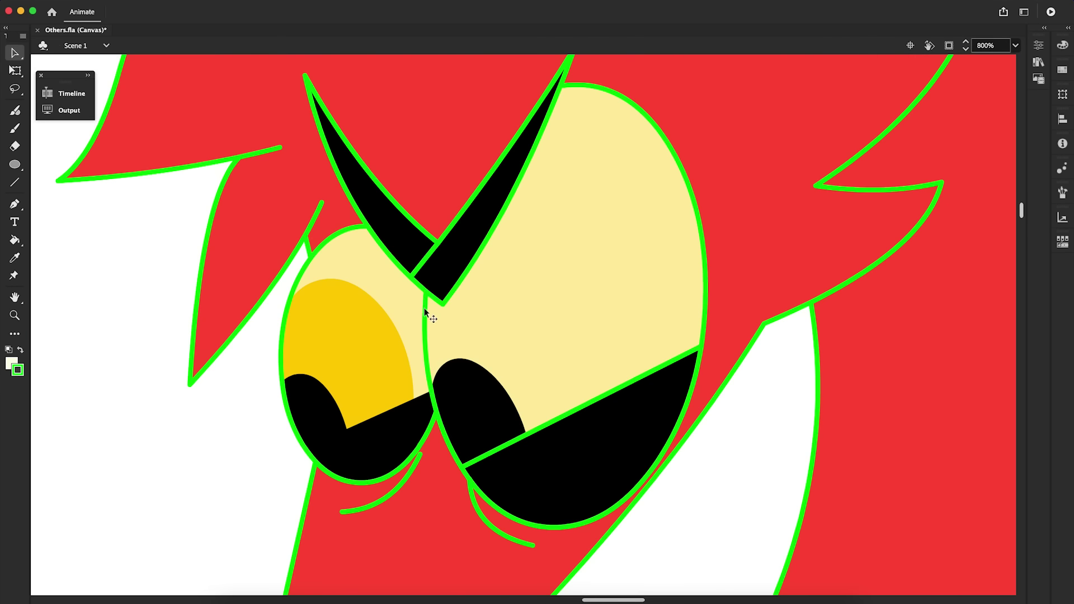
Step: Scale a second oval slightly inside the near eye's outline and fill the gap between them black
key("q")
left_click_drag(706, 85, 698, 98)
key("v")
key("k")
left_click(430, 335)
left_click(576, 91)
key("v")
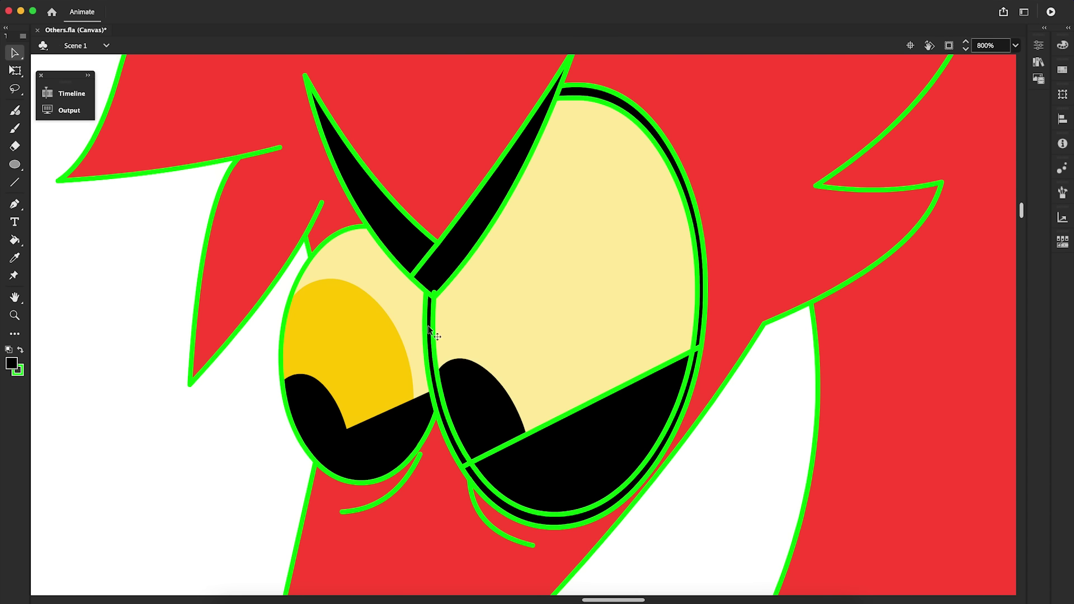
Step: Resize the far eye's outline oval to give the eye a black border
double_click(282, 363)
key("q")
left_click_drag(442, 242, 353, 247)
key("v")
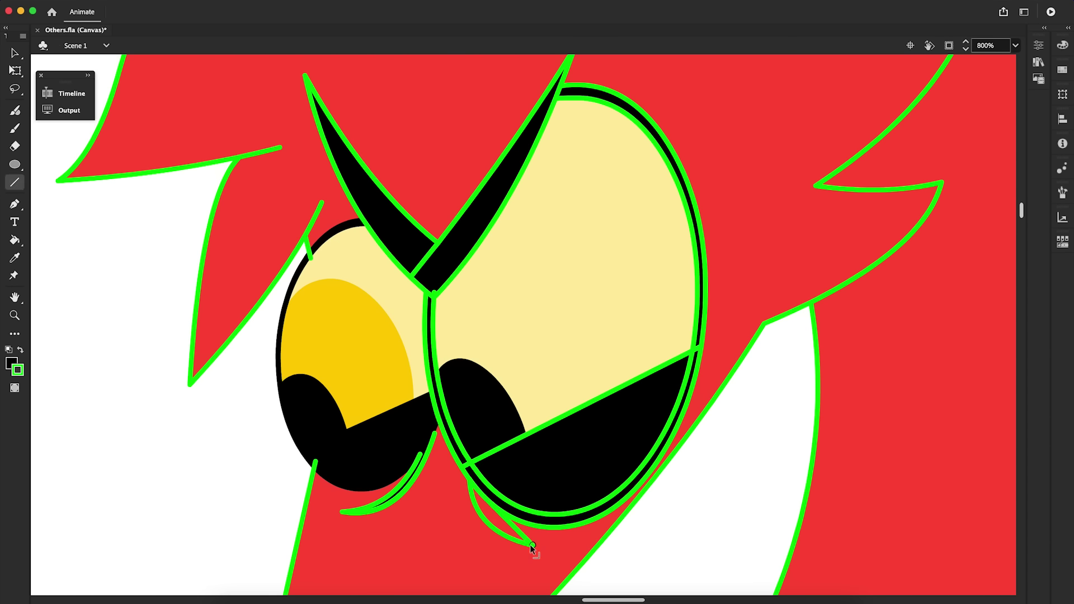
Step: Shape the crease under the near eye into a tapered stroke, fill it black and delete its green guide lines
key("v")
left_click_drag(505, 519, 500, 525)
key("k")
left_click(486, 513)
key("v")
double_click(483, 519)
key("BackSpace")
Step: Copy the edge line of the hair tuft beside the far eye and paste it in place
right_click(307, 232)
left_click(328, 322)
key("super+shift+v")
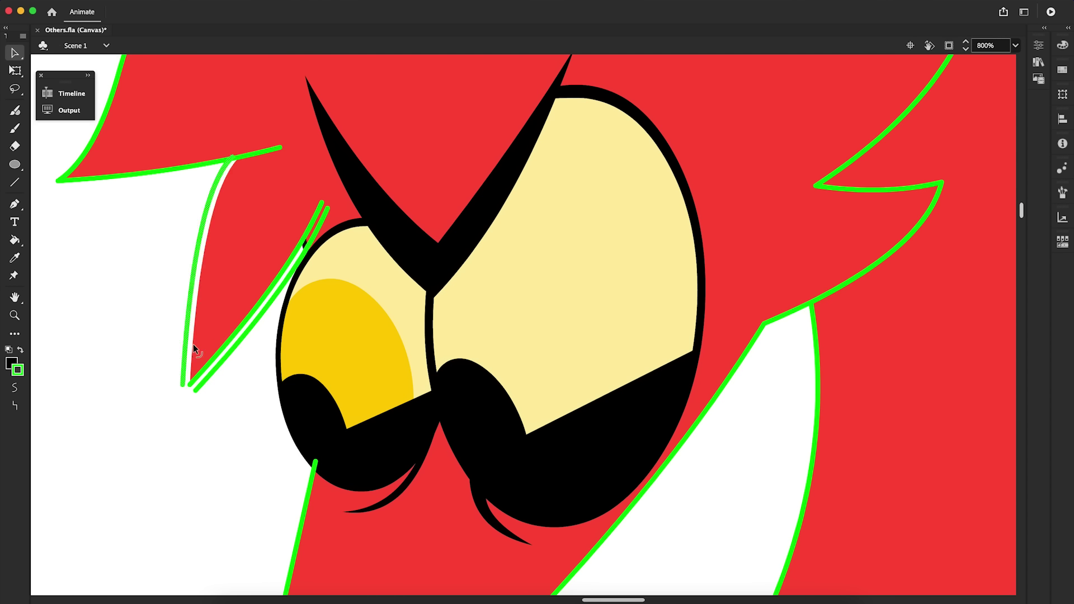
Step: Fill the outline gap of the hair tuft beside the far eye black and delete its green guide lines
key("k")
left_click(185, 395)
key("v")
double_click(320, 209)
key("BackSpace")
Step: Offset a copy of the front fringe's lower edge line slightly to start its double outline
key("z")
left_click(320, 208, "alt")
left_click(499, 282)
key("v")
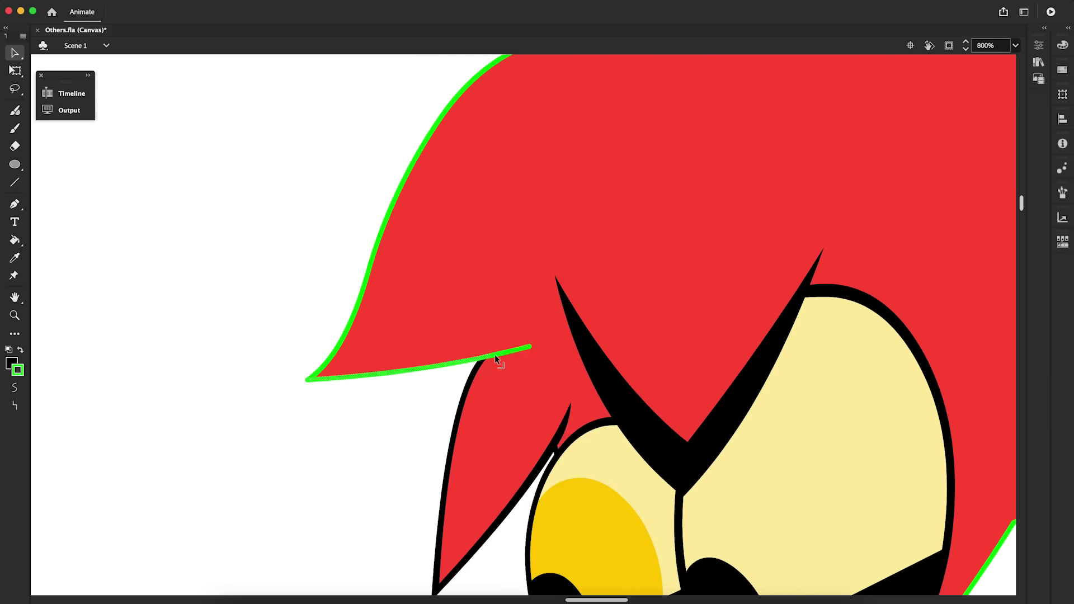
left_click_drag(494, 354, 495, 362)
left_click_drag(472, 82, 963, 197)
key("super+z")
scroll(331, 299, "up", 4)
scroll(616, 163, "right", 6)
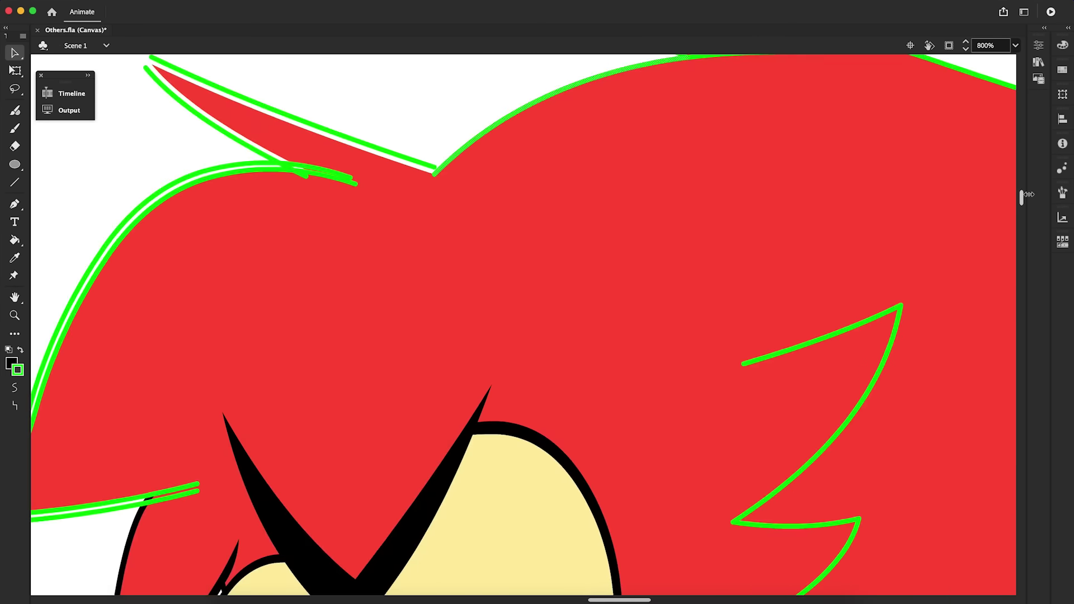
Step: Shift the guide lines along the crown and back of the head slightly outward from the red fill
scroll(616, 163, "up", 3)
left_click_drag(653, 179, 655, 172)
scroll(655, 174, "right", 7)
left_click_drag(822, 386, 828, 381)
scroll(862, 505, "down", 10)
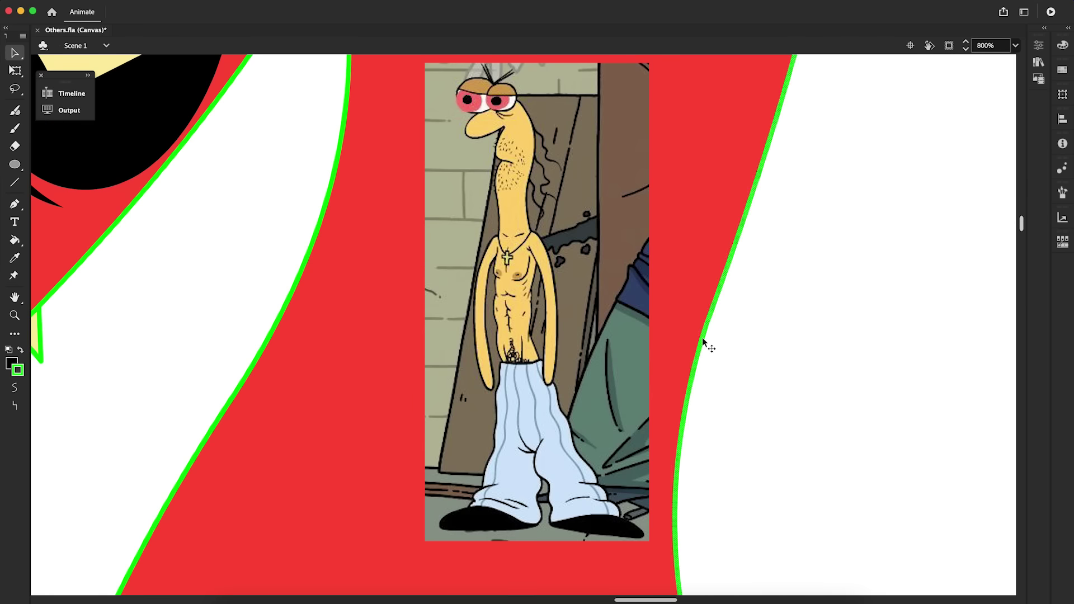
Step: Shift the guide line along the back of the neck outward and offset the neck spikes' lines from the red fill
left_click_drag(700, 339, 709, 340)
scroll(703, 343, "down", 6)
right_click(625, 313)
left_click(642, 342)
scroll(523, 324, "down", 3)
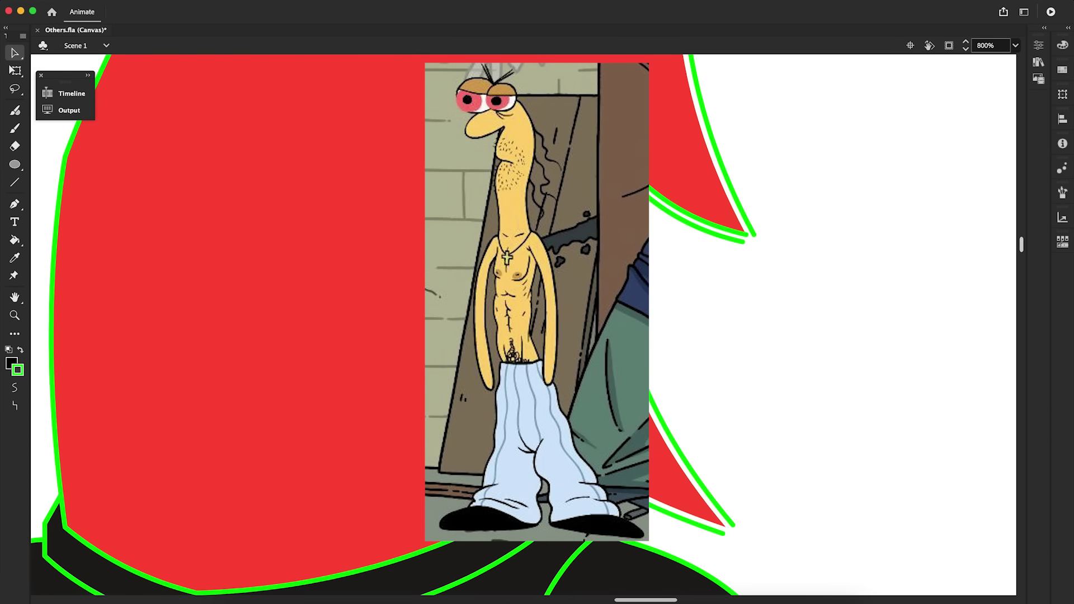
Step: Adjust the lowest neck spike's offset guide lines and fill the gap along its edges black
scroll(537, 325, "down", 6)
key("q")
left_click_drag(642, 195, 638, 194)
key("k")
left_click(649, 224)
left_click(524, 171)
key("v")
Step: Join the head crest's offset lines at a pointed tip and fill the gap along the crest and back of the head black
left_click_drag(1021, 263, 1022, 258)
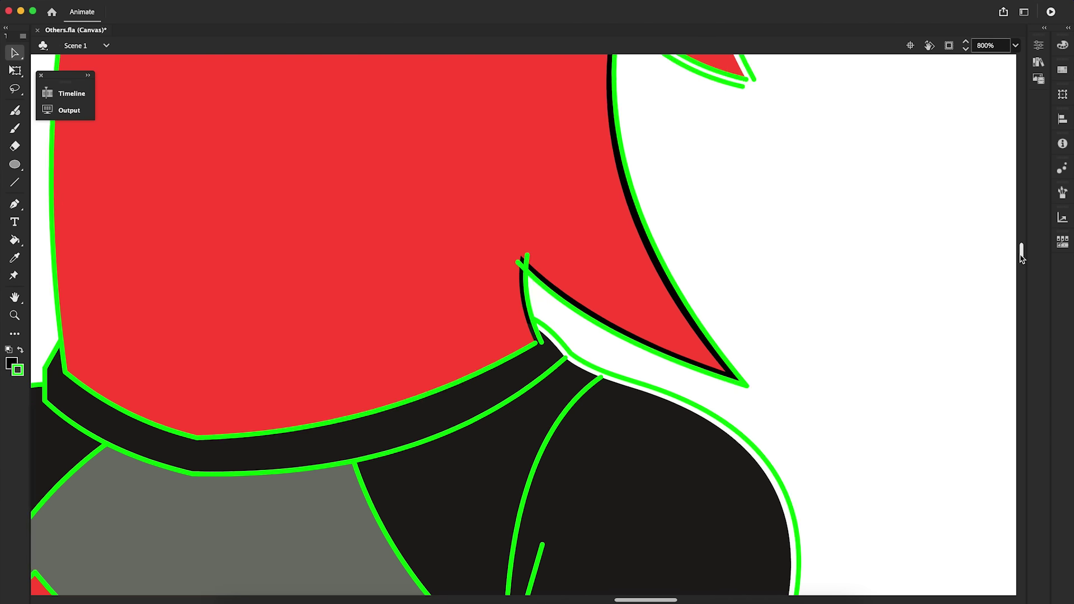
scroll(600, 285, "up", 10)
key("k")
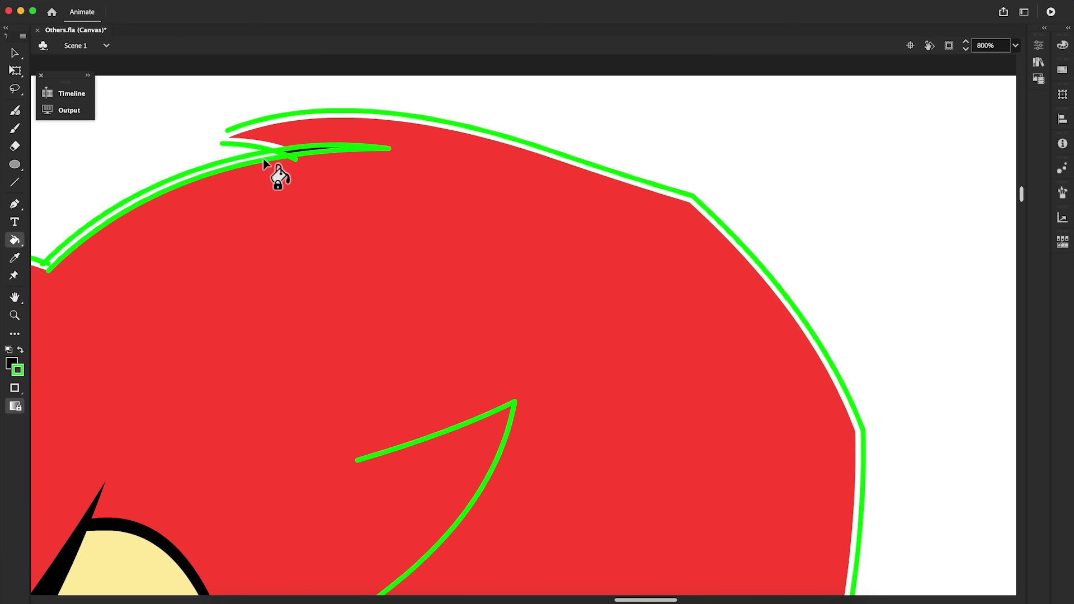
key("v")
left_click_drag(227, 131, 201, 144)
key("k")
left_click(217, 137)
key("v")
left_click_drag(587, 170, 586, 167)
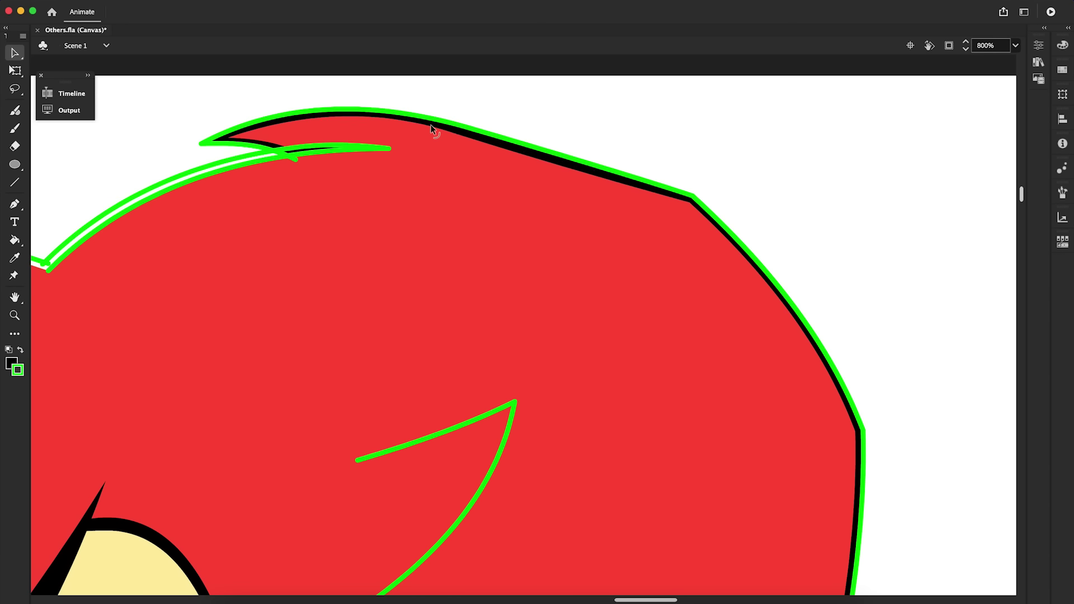
Step: Shift the neck's front edge line outward to give it a black outline
scroll(431, 125, "down", 10)
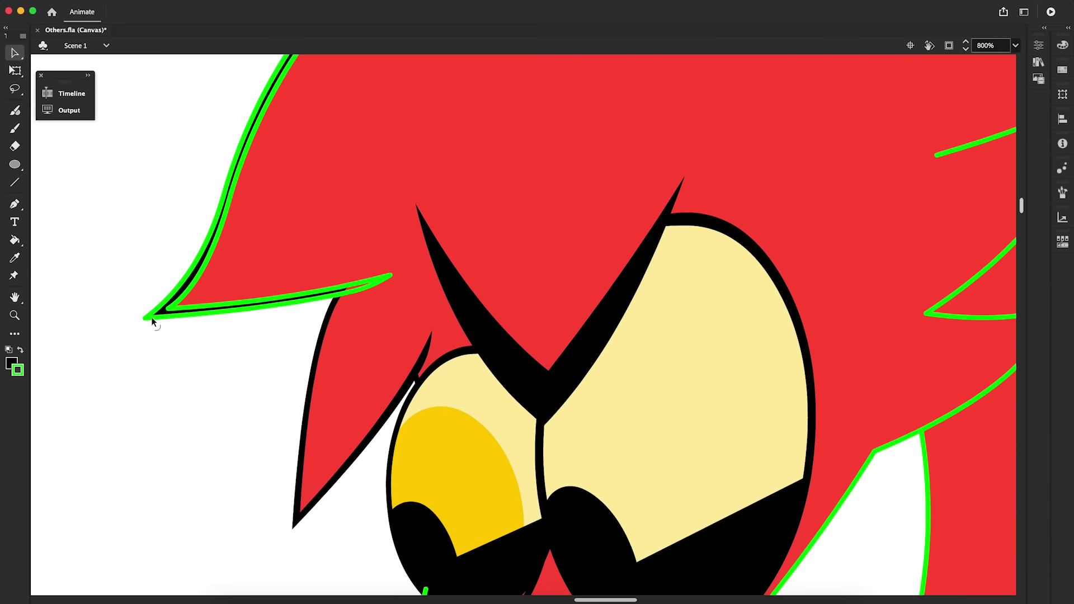
key("z")
left_click(564, 336, "alt")
left_click(564, 335, "alt")
left_click(566, 410)
key("v")
left_click_drag(584, 265, 579, 263)
scroll(481, 347, "down", 7)
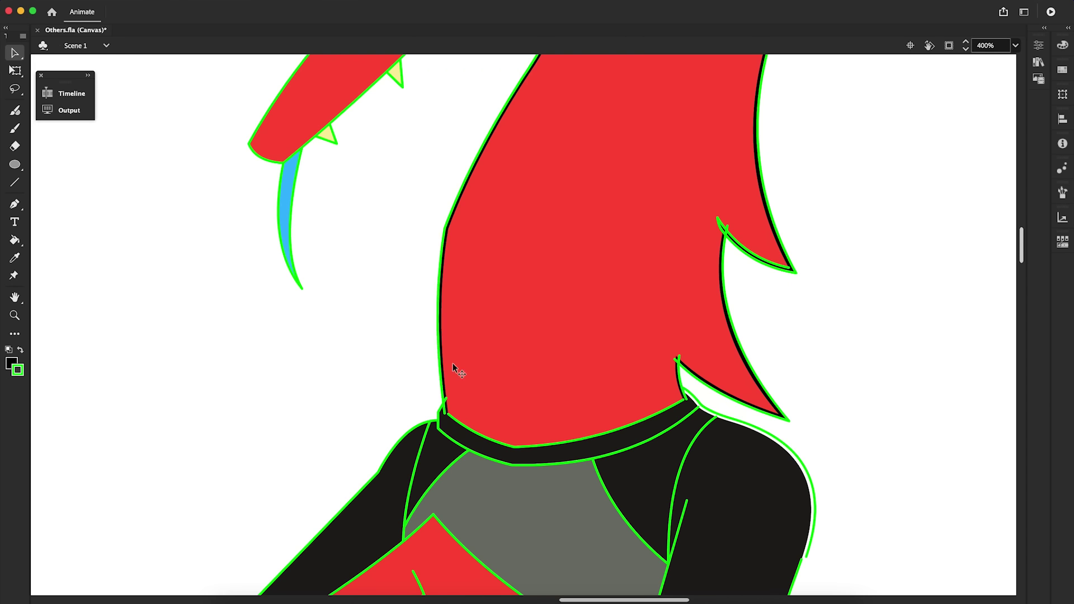
Step: Paste a copy of the jaw and throat guide line in place and shift it slightly off the red edge
scroll(452, 364, "up", 8)
key("z")
left_click(584, 202)
key("v")
right_click(560, 221)
left_click(580, 243)
key("super+shift+v")
left_click_drag(672, 129, 677, 134)
left_click_drag(1022, 214, 1022, 231)
left_click_drag(631, 601, 611, 600)
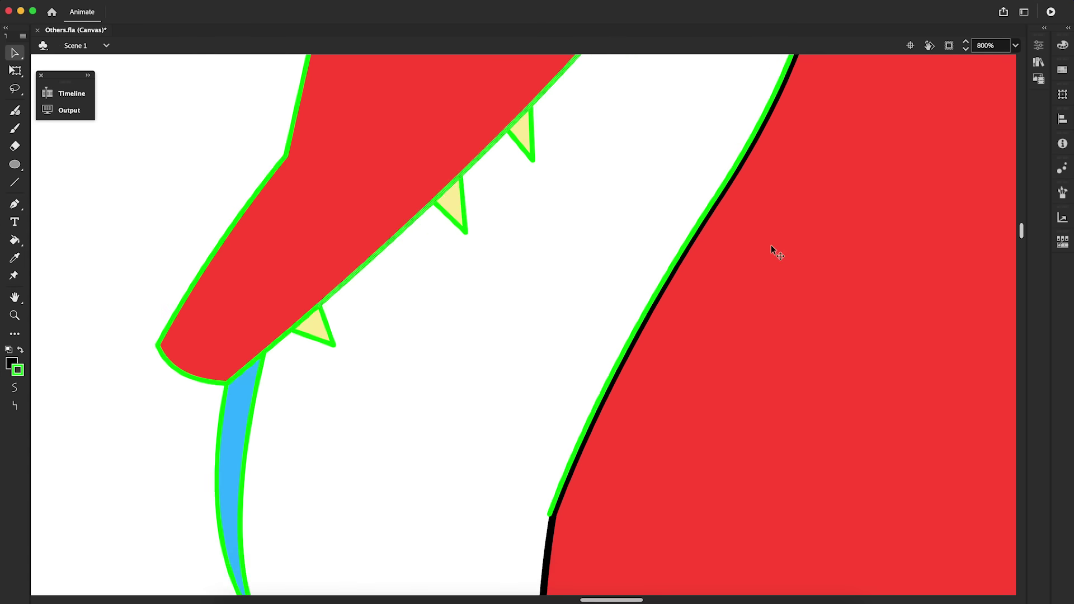
Step: Offset the beak's lower and upper edge lines outward and fill the gap along the lower edge black
left_click_drag(379, 259, 383, 264)
left_click_drag(1023, 231, 1023, 221)
key("k")
left_click(544, 374)
left_click_drag(286, 441, 281, 439)
left_click_drag(1022, 220, 1023, 226)
key("k")
left_click_drag(482, 306, 278, 494)
key("v")
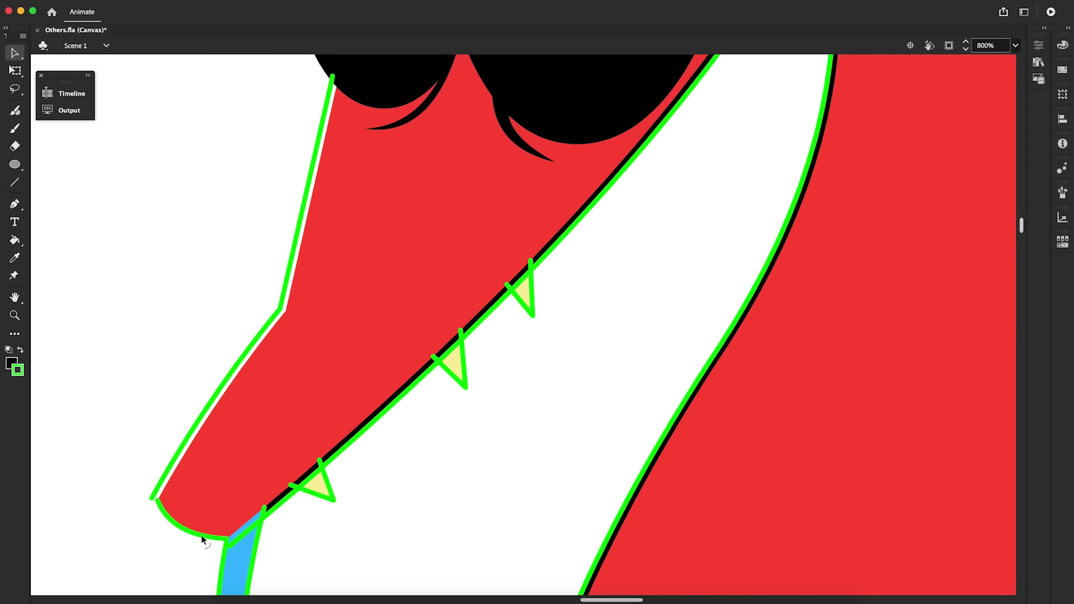
Step: Bend the beak tip's guide line outward and fill the gap around the tip and upper beak black
left_click_drag(200, 535, 197, 539)
key("k")
left_click(166, 518)
Step: Offset the blue tongue's side lines outward, then undo the black fill applied to the tongue itself
left_click_drag(1023, 225, 1022, 232)
left_click_drag(255, 347, 261, 346)
key("k")
left_click(239, 344)
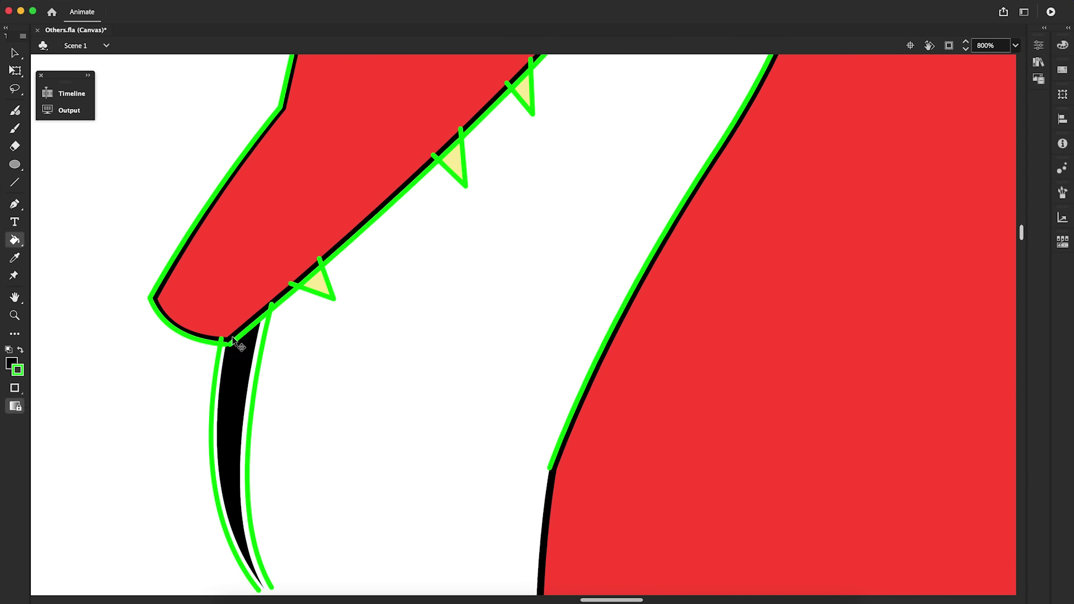
key("super+z")
Step: Join the tongue's offset lines at a pointed tip and draw a new line along its outer side
left_click_drag(1022, 232, 1022, 237)
left_click_drag(260, 486, 286, 508)
left_click(274, 494)
left_click_drag(198, 372, 147, 386)
key("n")
left_click_drag(222, 233, 284, 509)
key("v")
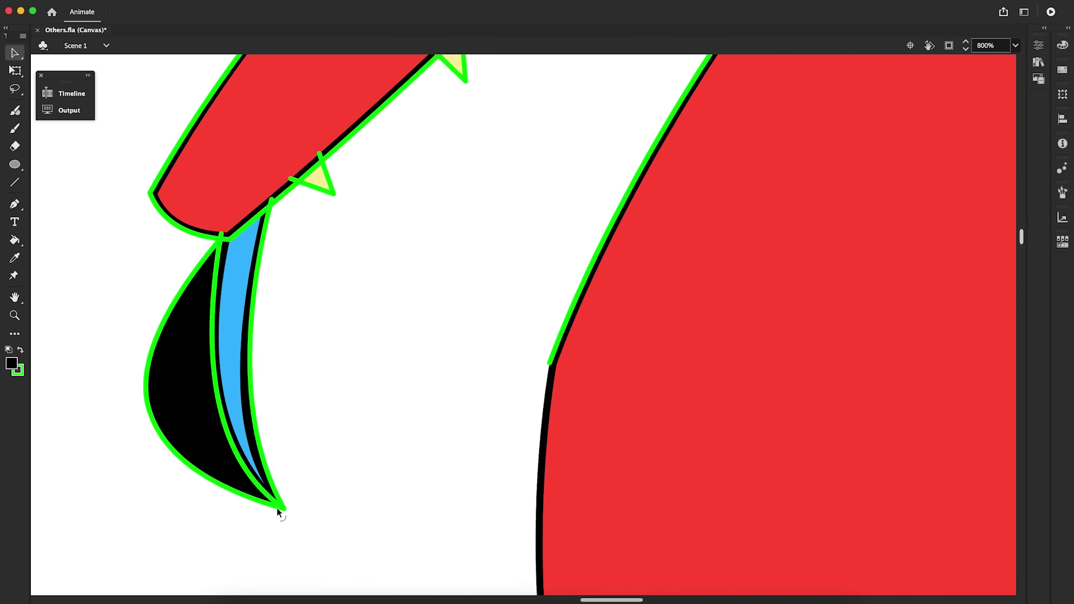
Step: Curve the new line to follow the tongue's outer edge and delete the stray black crescent beside it
left_click_drag(249, 363, 211, 358)
left_click(147, 396)
right_click(208, 414)
key("Delete")
right_click(282, 505)
Step: Extend the offset outlines of the three beak teeth into the beak and fill their gaps black
left_click_drag(1022, 235, 1022, 223)
double_click(321, 476)
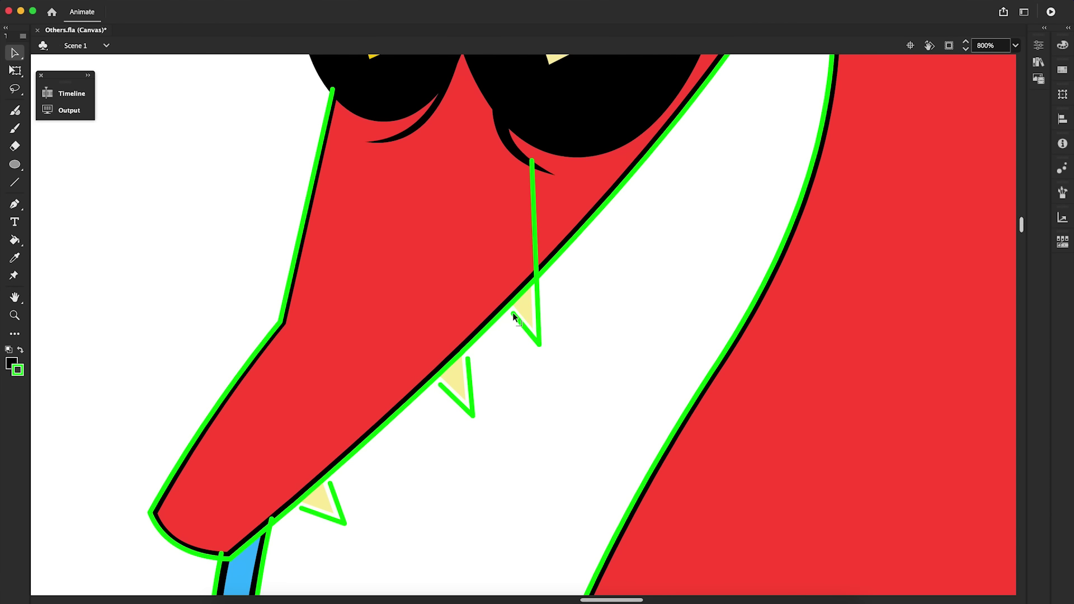
left_click_drag(301, 509, 251, 492)
key("k")
left_click(336, 515)
left_click(468, 404)
left_click(535, 332)
Step: Bend the upper cheek fur spike's guide line outward to shape its tapered outline
key("super+minus")
key("super+minus")
key("super+equal")
key("super+equal")
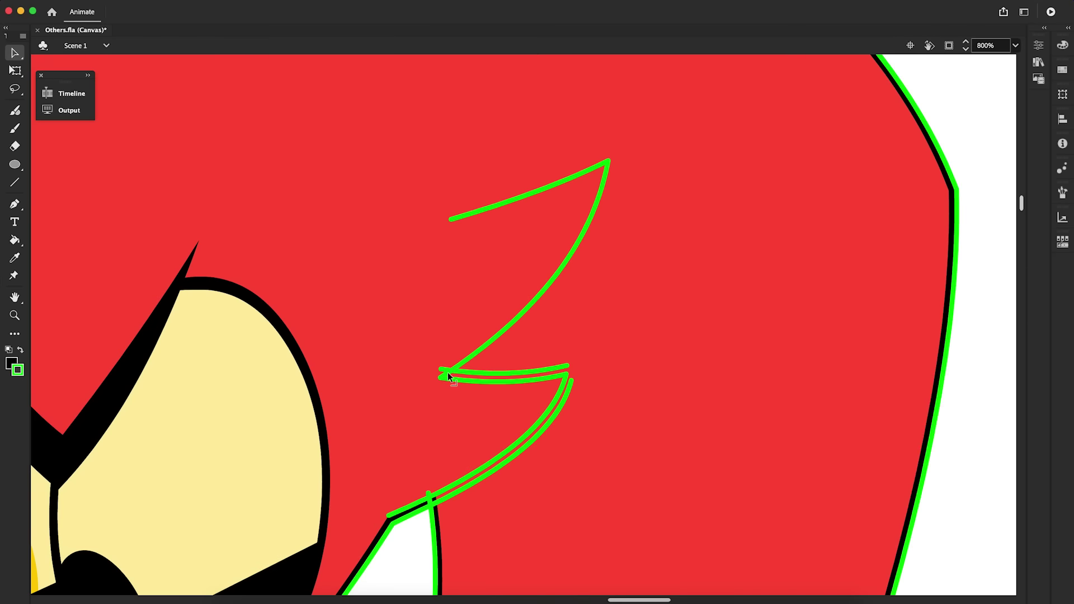
left_click_drag(579, 241, 586, 246)
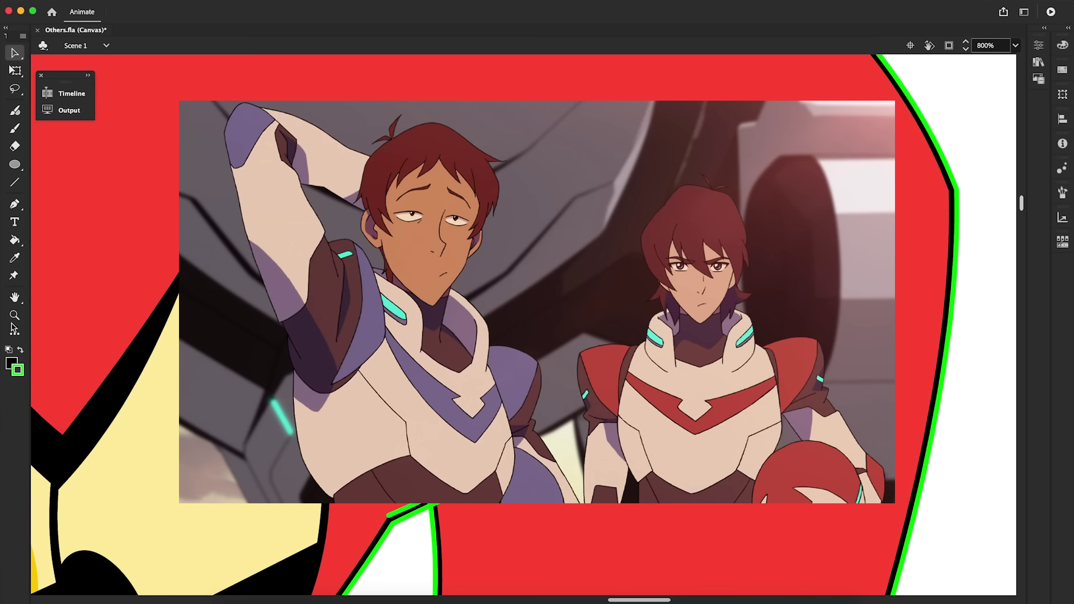
Step: Clear the green guide lines from the finished outlines of the head, beak and teeth
left_click(11, 323)
left_click_drag(308, 219, 802, 570)
left_click(17, 370)
left_click(15, 316)
left_click(530, 353)
left_click(14, 316)
left_click(514, 582)
left_click_drag(491, 181, 245, 308)
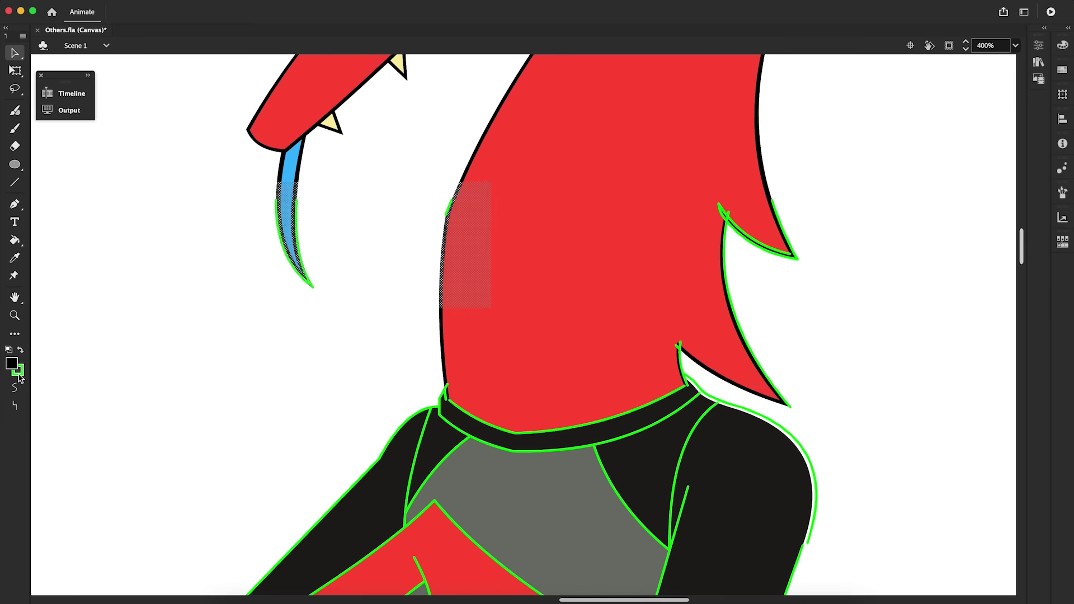
Step: Fill the offset gap along the near arm's outer sleeve and forearm underside black
scroll(1025, 301, "down", 5)
scroll(813, 72, "down", 10)
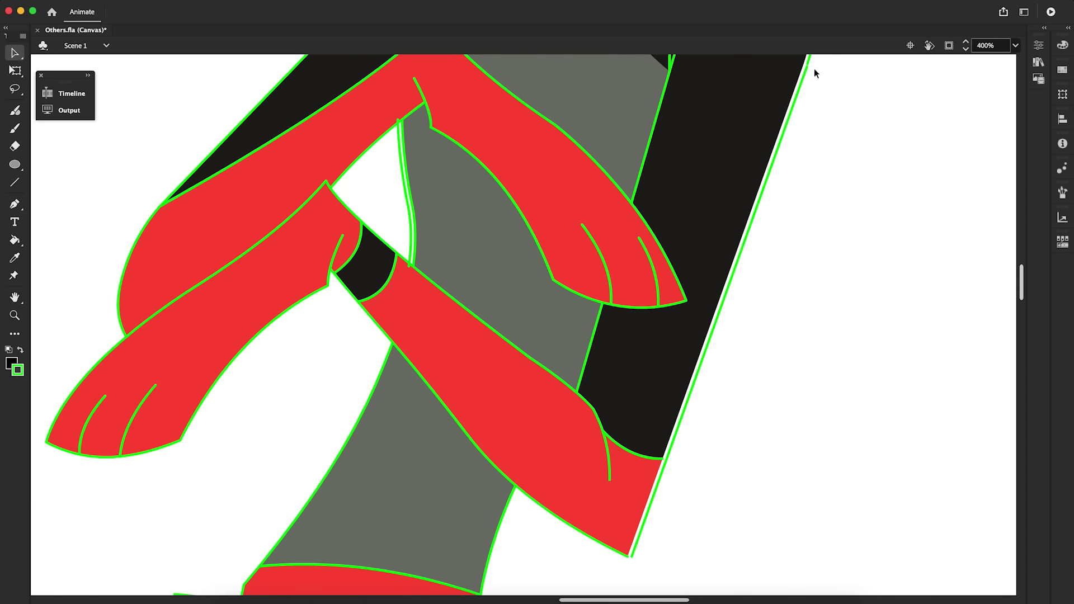
key("k")
left_click(454, 421)
Step: Offset the inner edge line of the lower hand and fill the gap and its finger crease black
key("v")
double_click(317, 292)
left_click_drag(316, 293, 312, 290)
key("Escape")
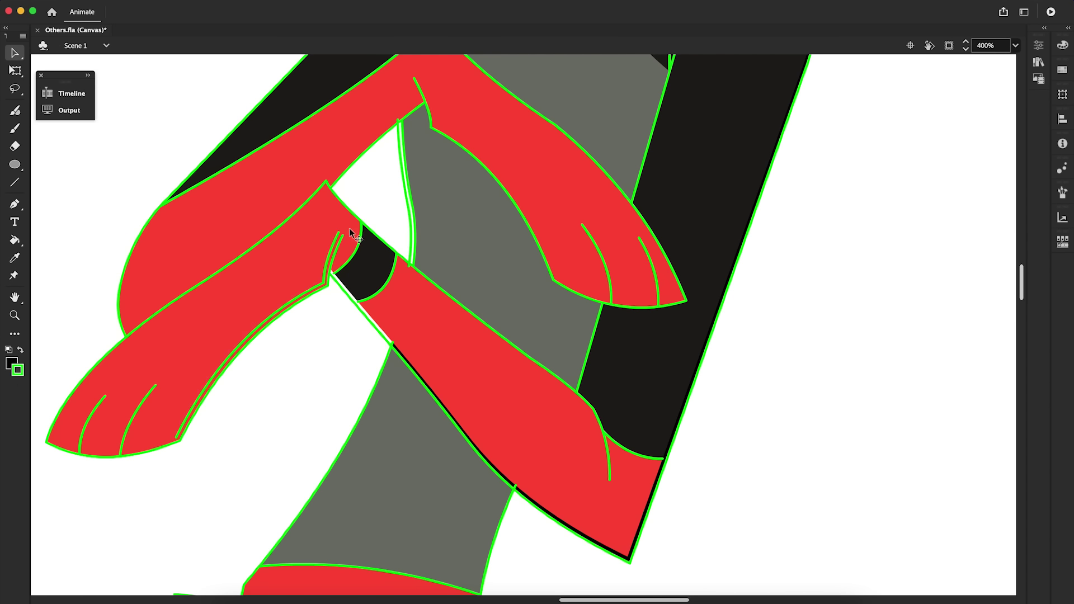
key("k")
left_click(123, 454)
left_click(200, 400)
Step: Fill the outline gap beneath the black wristband
key("v")
key("k")
left_click(375, 323)
scroll(630, 435, "up", 5)
key("v")
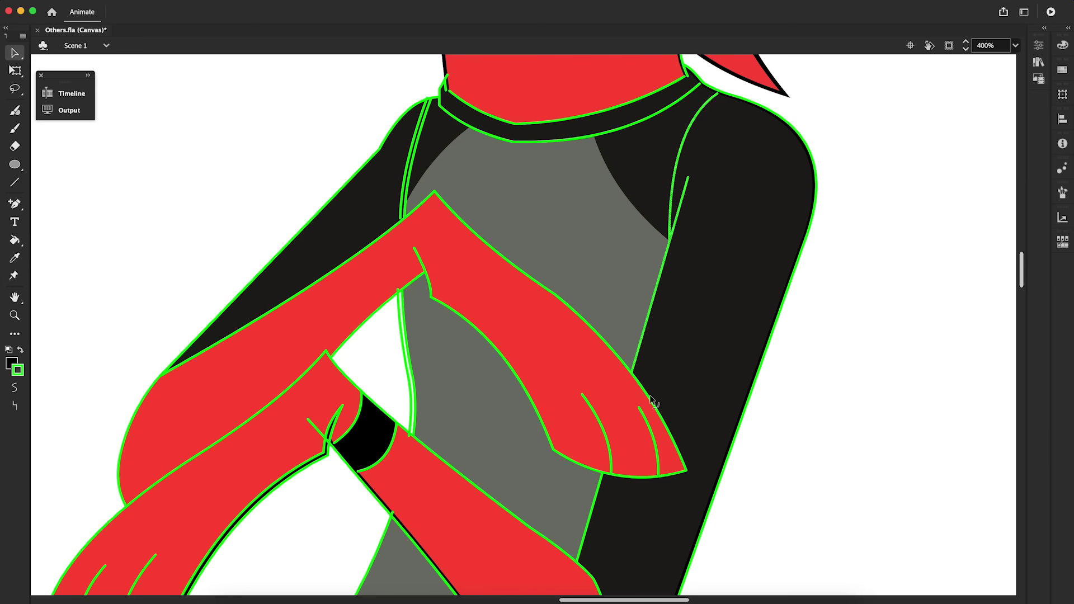
Step: Paste the copied upper forearm line in place and fill the gap along the forearm's upper edge black
right_click(240, 229)
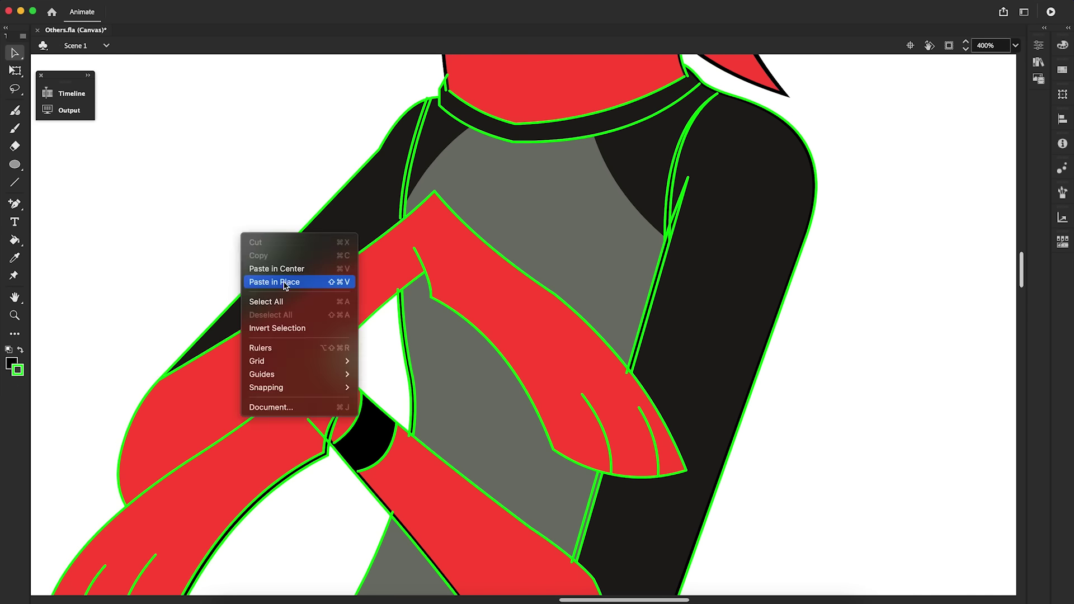
left_click(291, 279)
key("k")
left_click(549, 295)
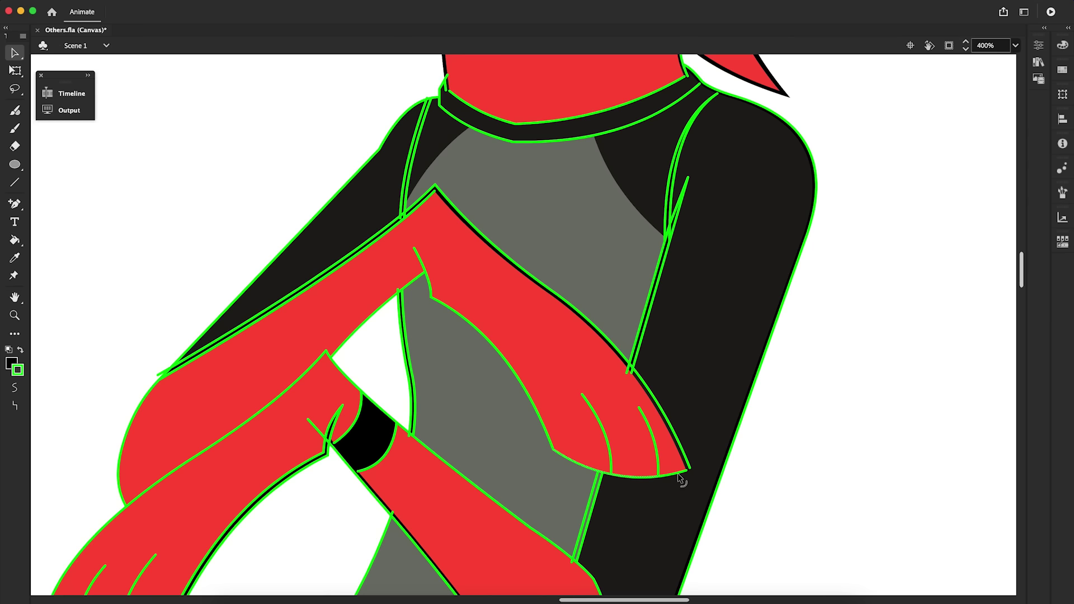
Step: Nudge the upper hand's fingertip edge line down and copy the wrist crease and lower forearm lines
key("Down")
key("Down")
left_click(429, 283)
left_click(437, 301, "shift")
right_click(437, 301)
left_click(456, 342)
Step: Paste the copied forearm lines in place, nudge them left and down, and fill the gap below the hand black
right_click(843, 320)
left_click(894, 369)
key("Left")
key("Left")
key("Down")
left_click(554, 456)
key("v")
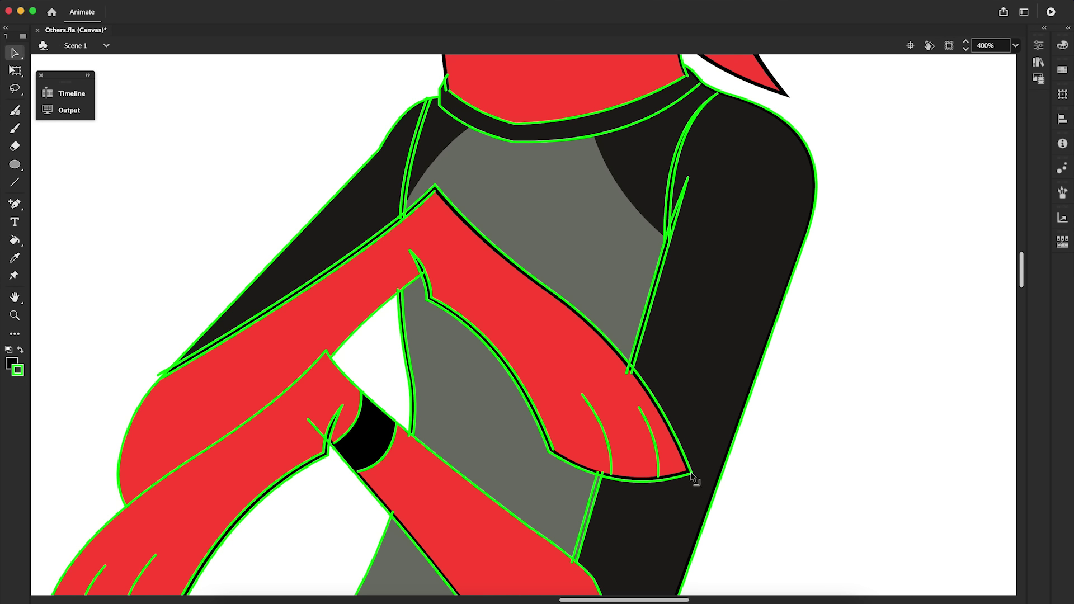
Step: Fill the two finger creases on the upper hand black as tapered strokes
key("k")
left_click(607, 469)
left_click(656, 470)
key("v")
Step: Reposition the far sleeve's corner and nudge the shoulder and elbow outlines outward from their fills
left_click_drag(379, 150, 353, 178)
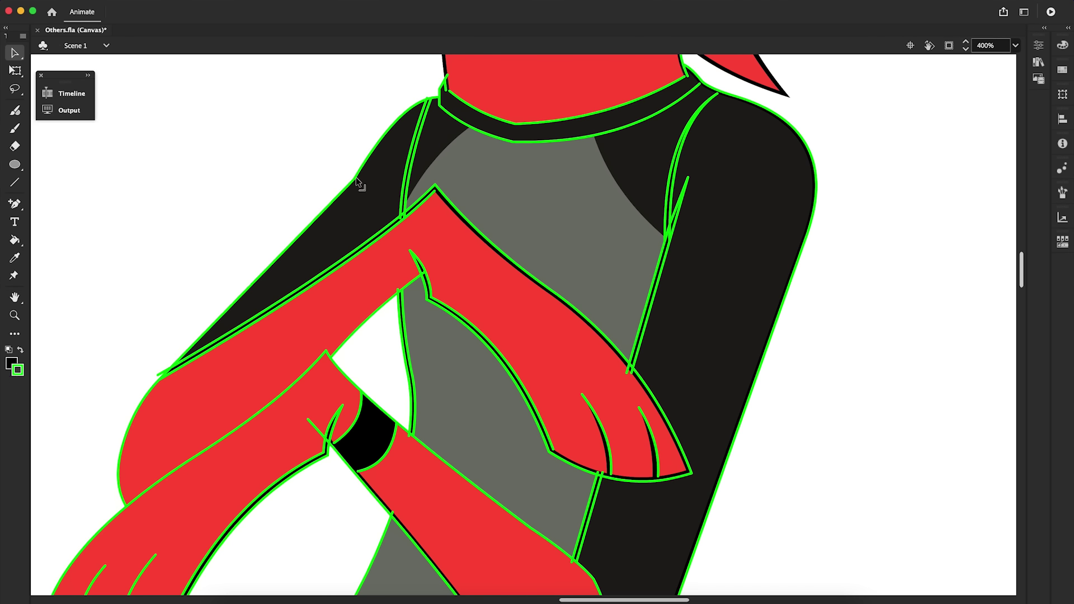
left_click(336, 194)
left_click(435, 99, "shift")
key("Up")
key("Left")
left_click(144, 398)
key("Left")
key("Left")
left_click_drag(121, 505, 125, 508)
Step: Paste the copied collar edge line in place, nudge it left and up, and fill the collar's side outline black
left_click(485, 95, "super")
right_click(378, 293)
left_click(412, 338)
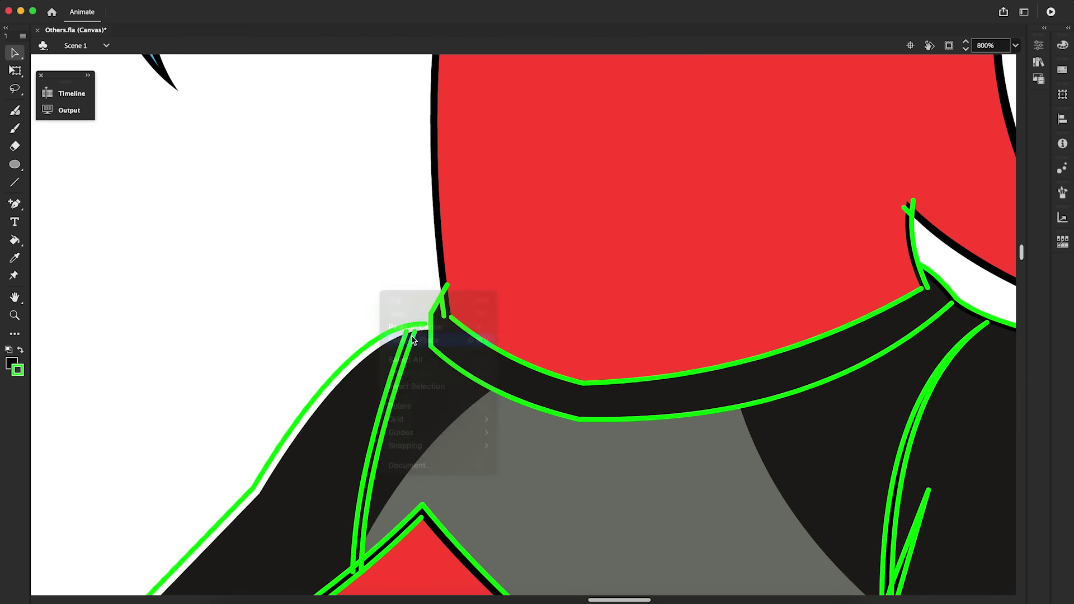
key("Left")
key("Left")
key("Up")
left_click(418, 327)
scroll(416, 327, "down", 6)
key("k")
left_click(391, 305)
Step: Nudge the collar's upper edge line down so it sits inside the black band
scroll(416, 326, "up", 6)
key("v")
left_click(465, 350)
key("Down")
key("Down")
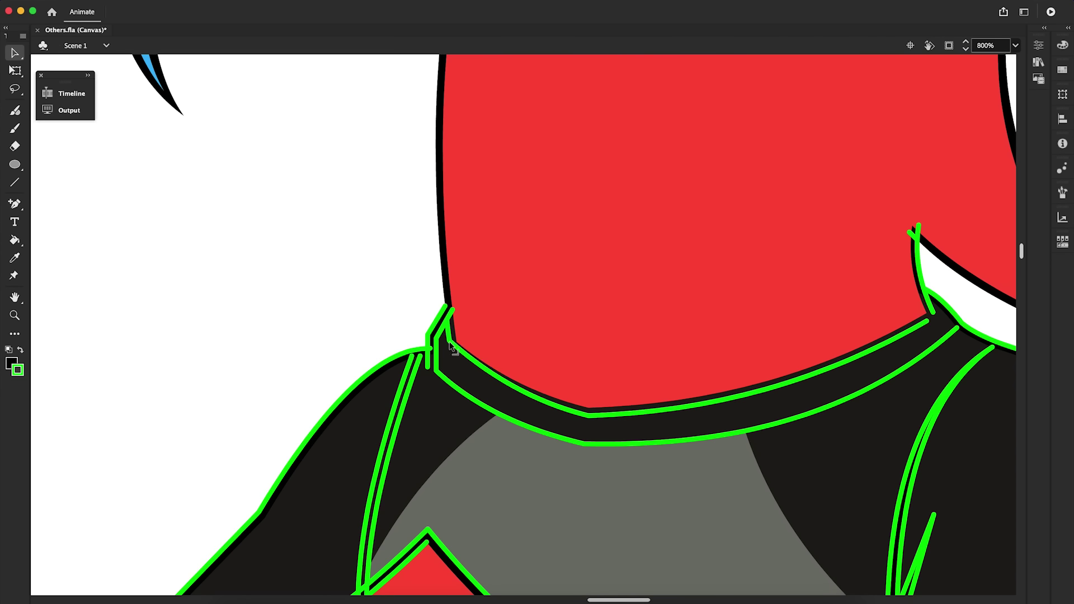
Step: Duplicate the collar's lower edge line slightly below the original and fill the gap between them black
left_click(448, 384)
left_click(770, 423, "shift")
left_click(395, 336)
key("Down")
key("Down")
key("k")
left_click(948, 344)
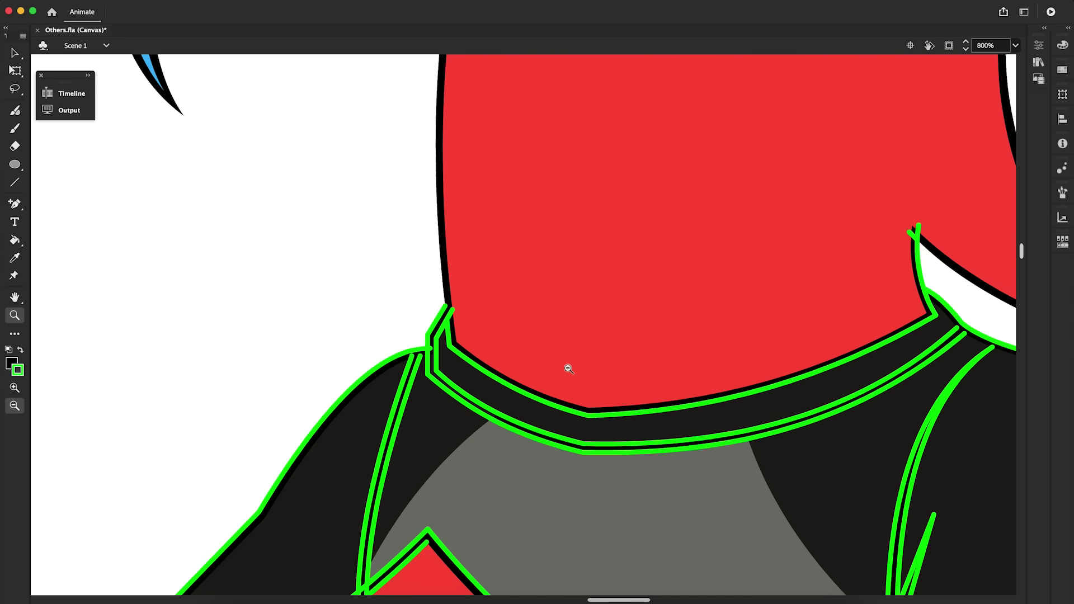
Step: Delete the green guide lines around the collar, shoulders and chest
left_click(627, 362, "alt")
left_click_drag(320, 218, 783, 386)
key("Delete")
left_click_drag(252, 244, 680, 387)
Step: Fill the underside edge of the upper forearm black and delete the remaining upper arm and sleeve guide lines
left_click(416, 417)
left_click(537, 319)
left_click(415, 301)
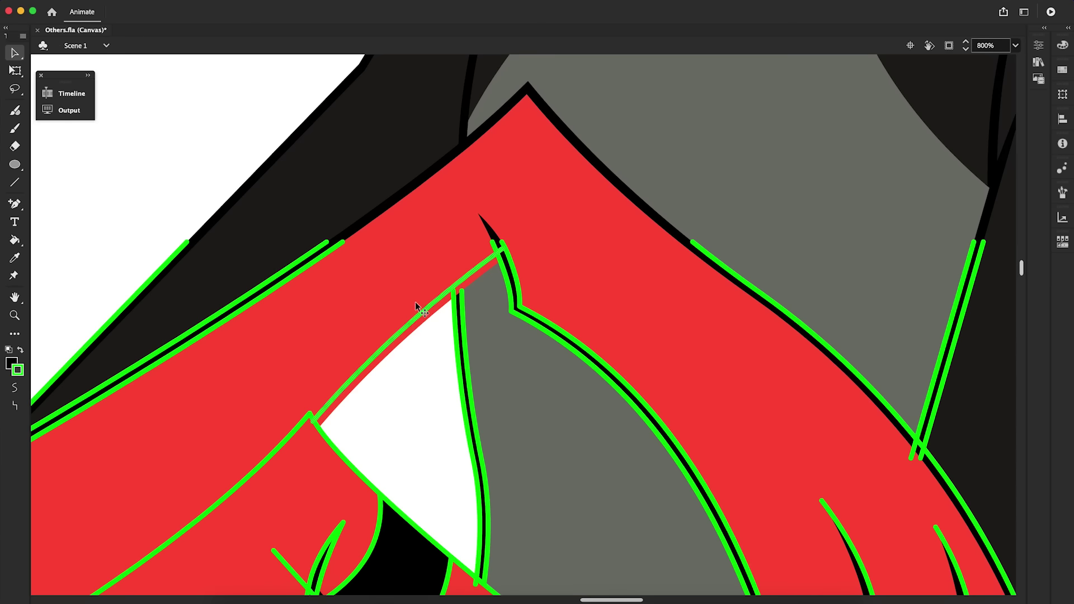
key("Delete")
left_click(562, 341, "alt")
left_click(193, 447)
key("Delete")
double_click(749, 456)
key("Delete")
left_click(728, 464, "shift")
key("Delete")
Step: Finish the black outlines of the shirt hem and midriff, then select the lower arm and shirt side lines for copying
left_click_drag(1023, 274, 1023, 291)
left_click(734, 394)
key("i")
left_click(450, 244)
left_click(699, 369)
left_click(446, 346, "shift")
scroll(545, 402, "down", 4)
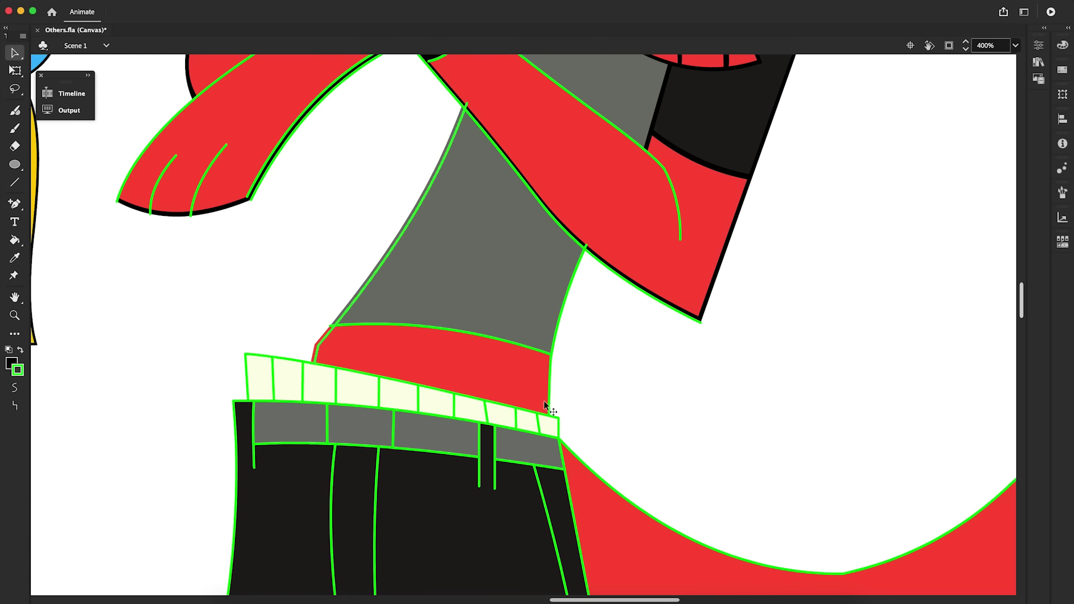
left_click(583, 249, "shift")
left_click(340, 325, "shift")
scroll(317, 357, "up", 5)
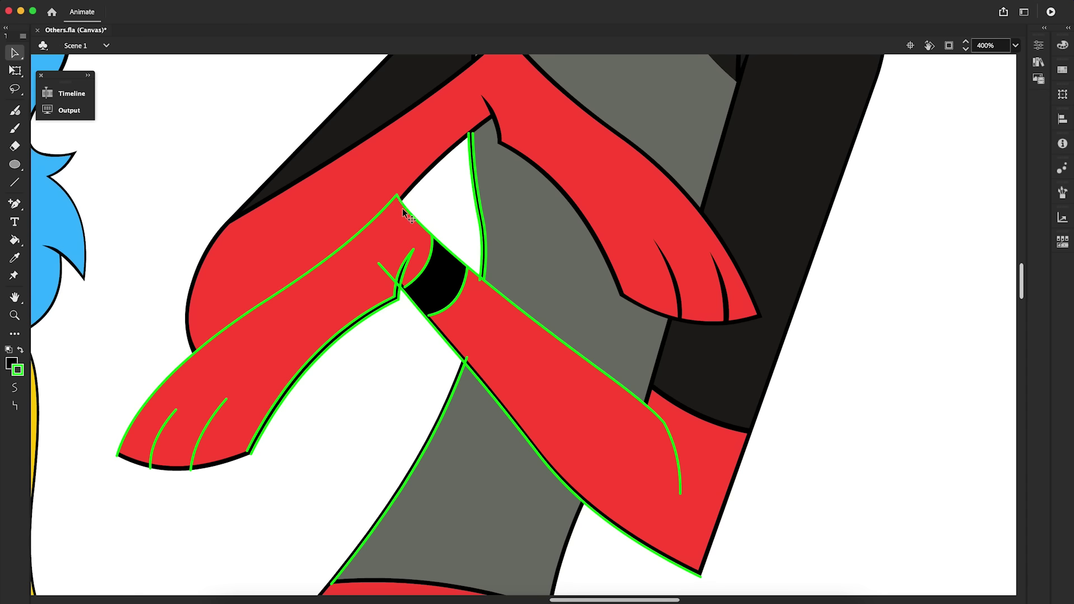
Step: Paste the lower arm lines in place, nudge them left, taper the elbow crease, and fill the arm outlines black
right_click(867, 353)
left_click(888, 402)
key("Left")
key("Left")
left_click_drag(680, 494, 676, 495)
key("k")
left_click(427, 236)
key("v")
right_click(120, 449)
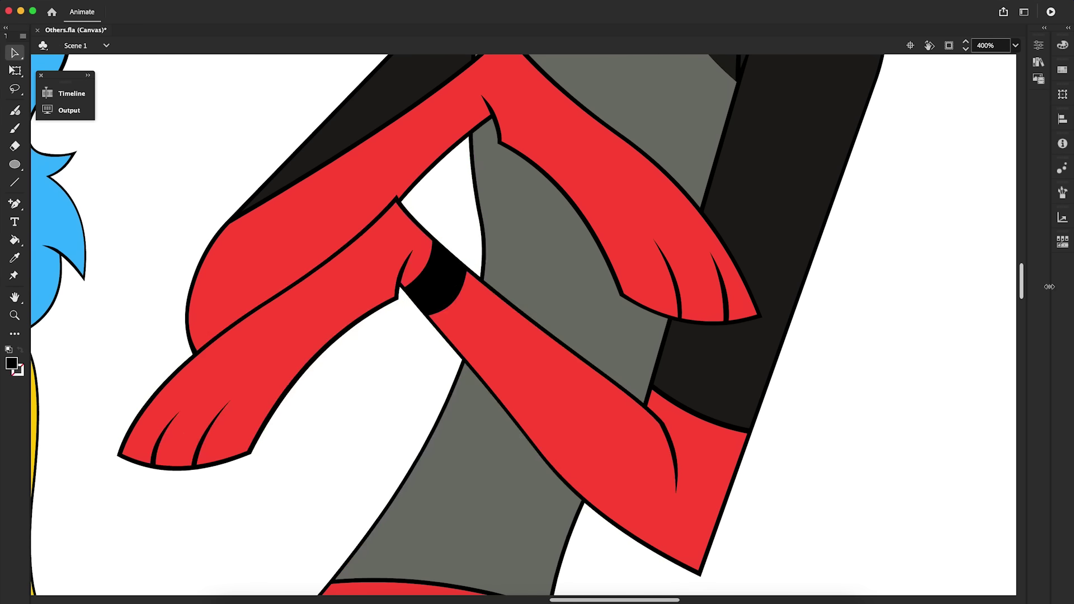
Step: Shift the tail's upper and outer edge lines and the fur tuft lines near the trousers inward over the red fill
scroll(596, 602, "down", 5)
scroll(594, 361, "right", 8)
left_click(873, 290)
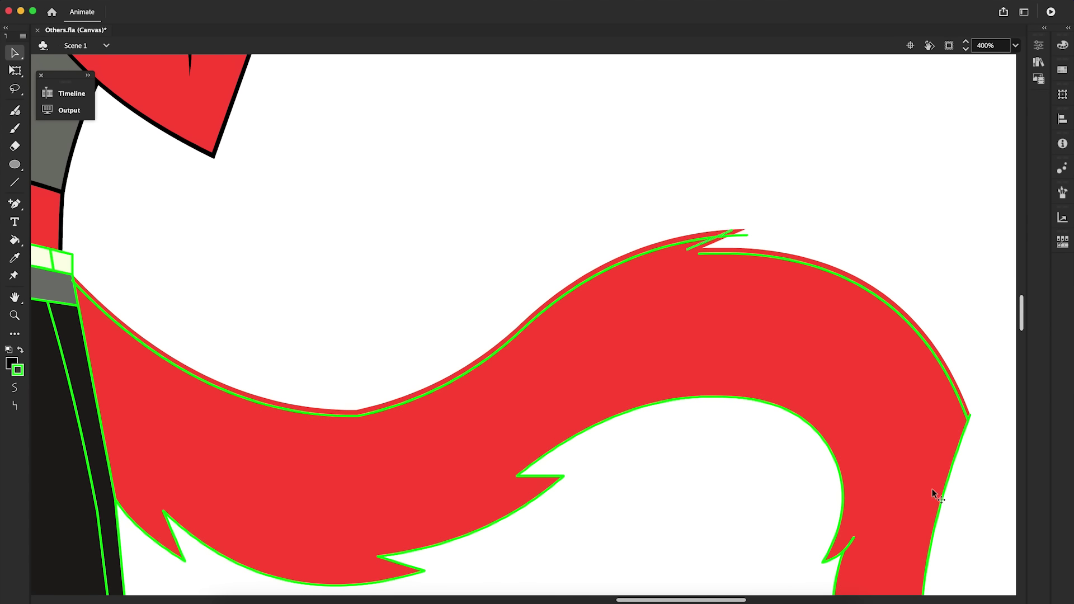
scroll(933, 494, "down", 3)
left_click(968, 259, "shift")
left_click(201, 383)
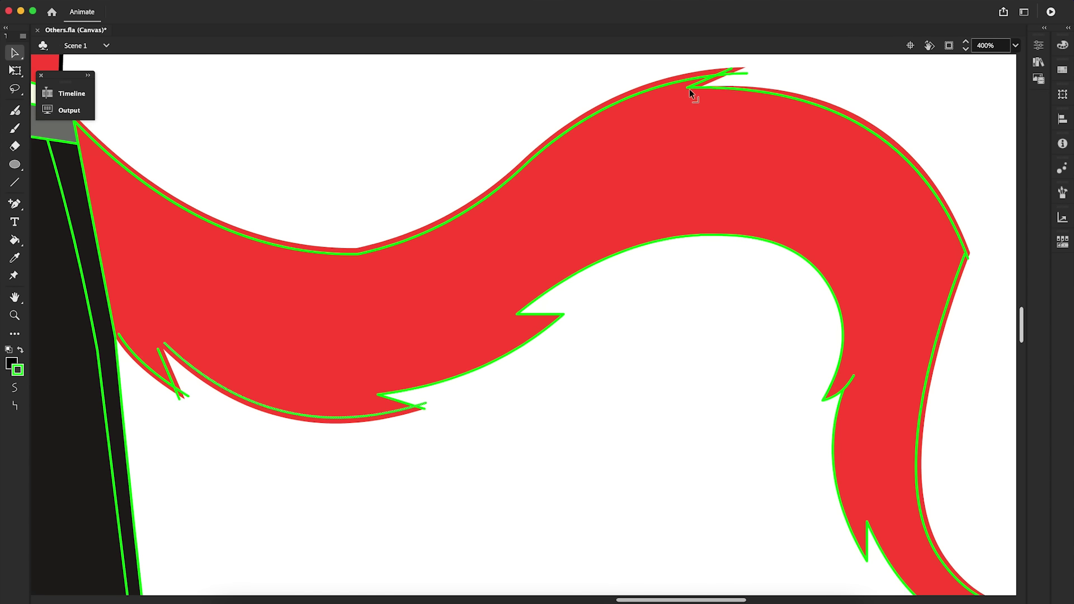
scroll(969, 258, "right", 7)
scroll(634, 473, "down", 2)
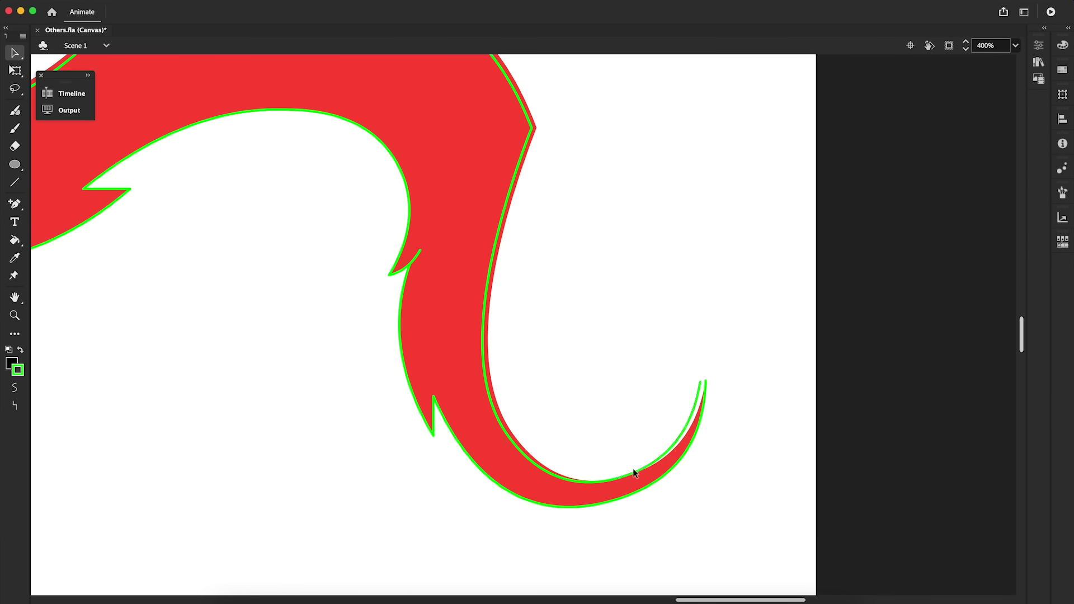
Step: Nudge the tail tip's lower line up, adjust its curve to taper, and shift the neighbouring fur tuft line inward
left_click(704, 407)
key("Up")
key("Up")
key("q")
left_click_drag(708, 439, 706, 439)
key("v")
left_click(434, 421)
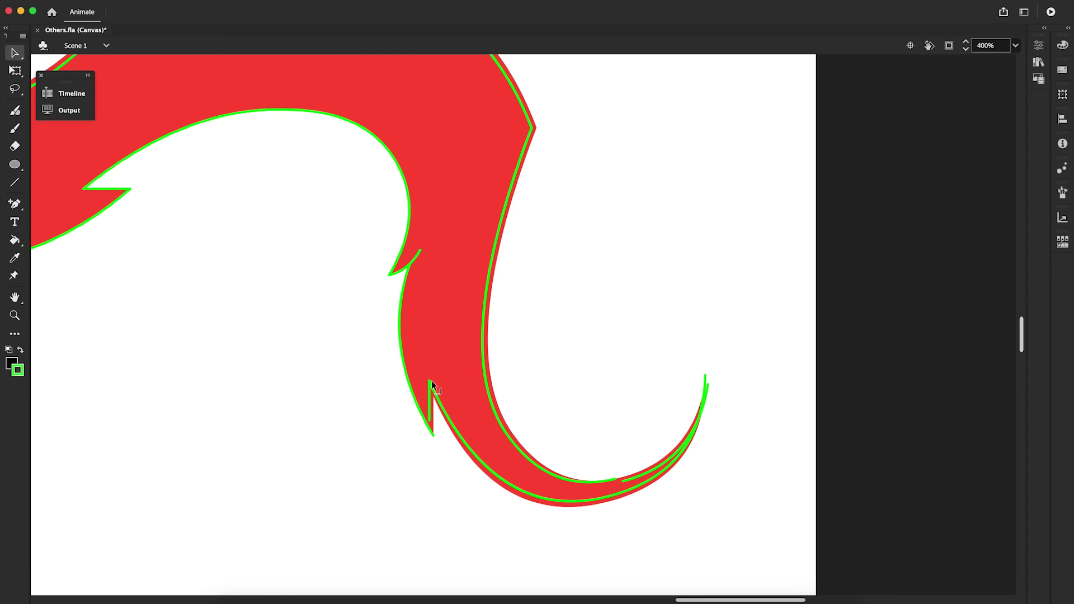
key("k")
left_click(628, 477)
left_click(626, 494)
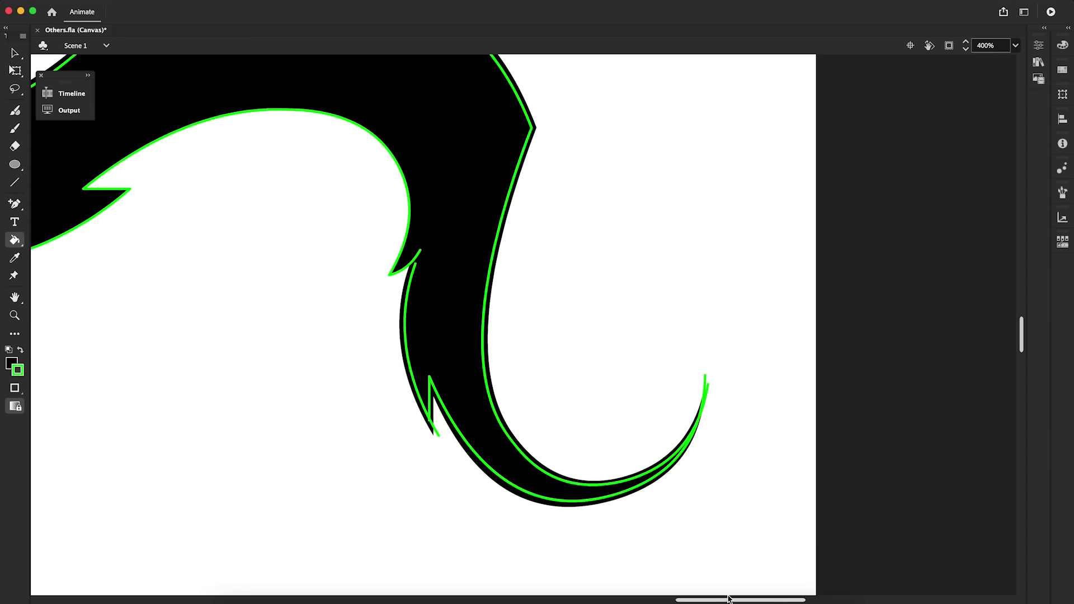
key("super+z")
Step: Fill the tail's upper and outer outline black and shift the underside's arch line inward
left_click_drag(731, 600, 671, 600)
left_click(365, 331)
left_click(730, 313)
key("q")
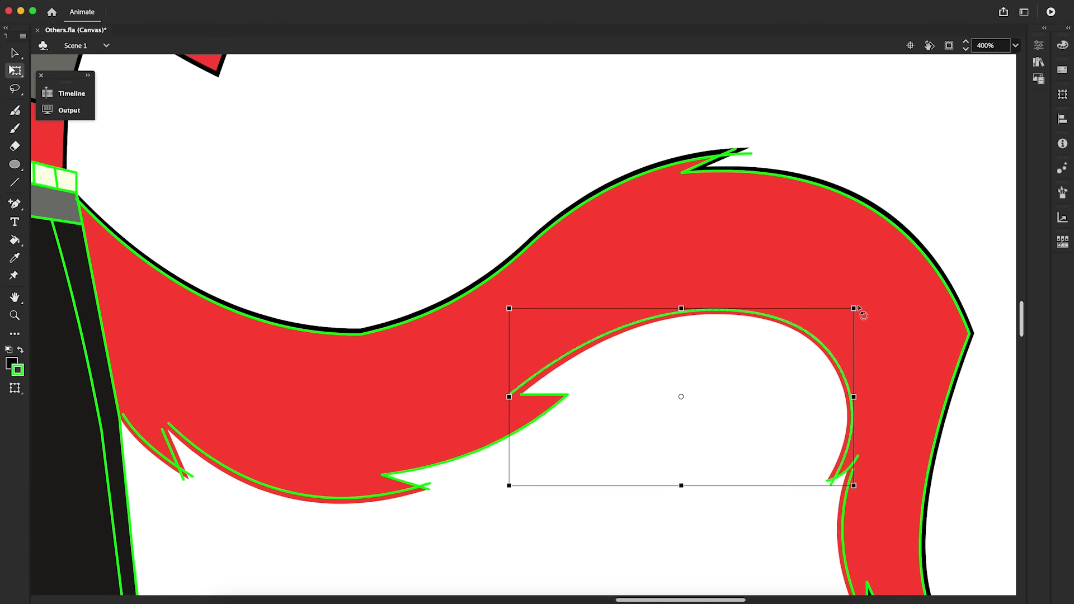
Step: Shift the fur tuft lines along the tail's underside inward and extend the corner of the tuft nearest the trousers
key("v")
left_click(555, 395)
left_click_drag(554, 395, 554, 400)
left_click(448, 461)
left_click_drag(449, 462, 447, 456)
left_click(421, 486)
left_click_drag(421, 485, 409, 485)
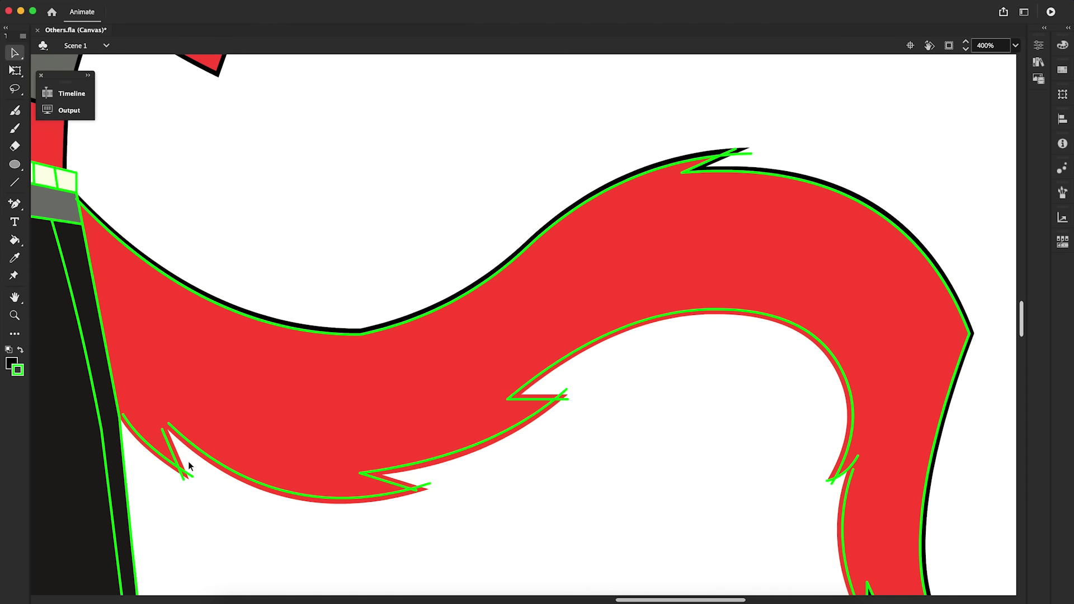
left_click_drag(169, 424, 156, 411)
left_click_drag(162, 430, 157, 411)
Step: Fill the tail's underside outline black and reshape the small inner tuft's end so its line tapers
key("k")
left_click(147, 449)
left_click(562, 398)
key("super+equal")
key("v")
left_click_drag(611, 322, 616, 307)
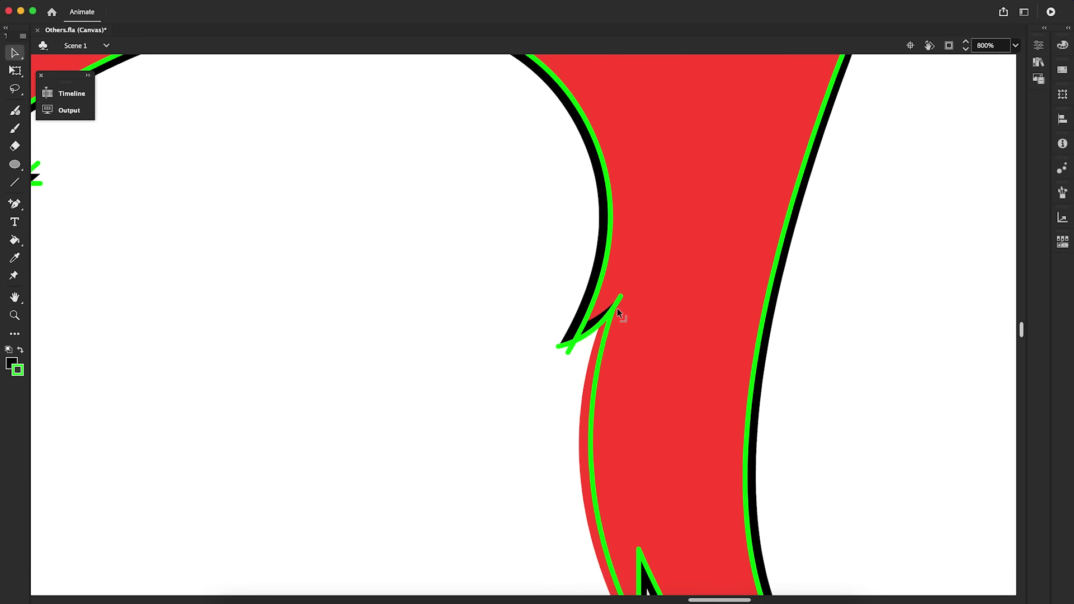
key("k")
left_click(585, 431)
Step: Delete the tail's green guide lines and clear the grey fill from the belt's buckle section
key("z")
key("v")
left_click_drag(402, 216, 220, 430)
key("Delete")
key("z")
left_click(433, 227)
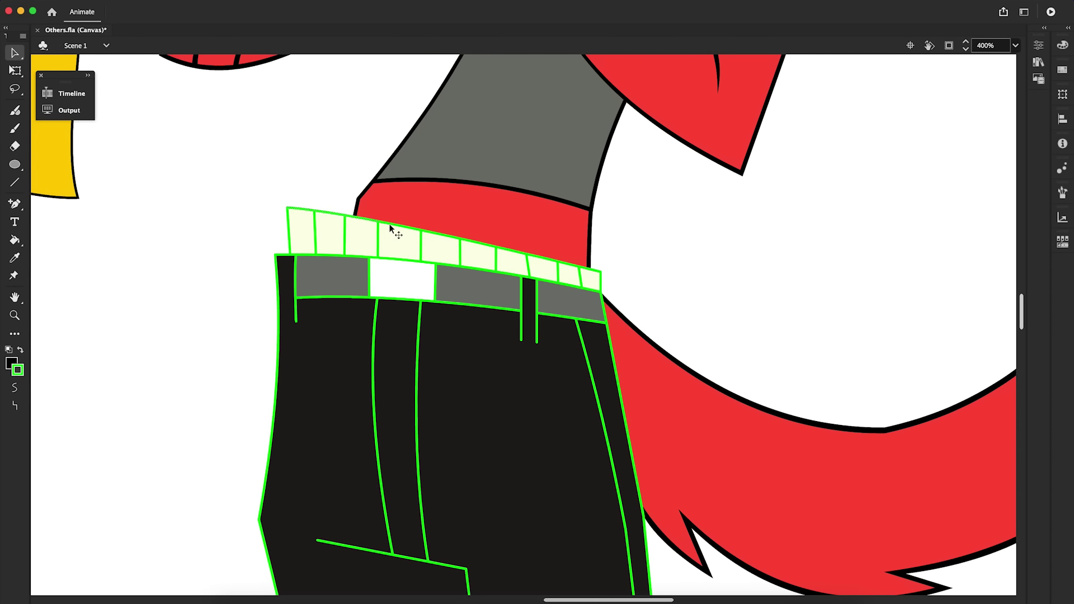
Step: Nudge the cream waistband's top line down and fill the gap above it black
key("Down")
key("Down")
key("k")
left_click_drag(594, 271, 307, 213)
Step: Nudge the side lines of the waistband and trousers inward from both edges of their fills
key("v")
left_click(278, 301, "shift")
key("Right")
key("Right")
left_click(645, 525, "shift")
key("Left")
key("Left")
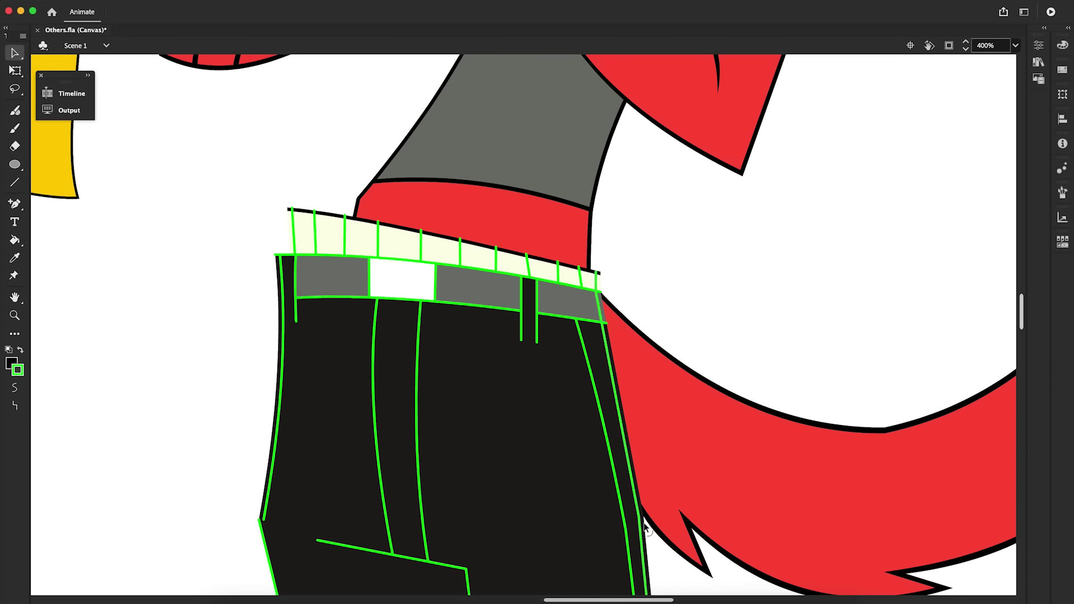
key("Left")
Step: Duplicate the waistband's lower line slightly below the original and fill the gap between them black
left_click(286, 255)
left_click(306, 255, "shift")
key("Down")
key("Down")
key("k")
left_click_drag(302, 256, 594, 291)
Step: Nudge the trouser legs' lower outline segments to the right and fill the resulting edge gaps black
key("v")
mouse_move(1022, 317)
left_mouse_down()
mouse_move(1018, 442)
mouse_move(1039, 352)
mouse_move(1016, 404)
mouse_move(1019, 441)
left_mouse_up()
key("Right")
key("Right")
key("k")
key("v")
left_click(436, 391)
key("Right")
key("Right")
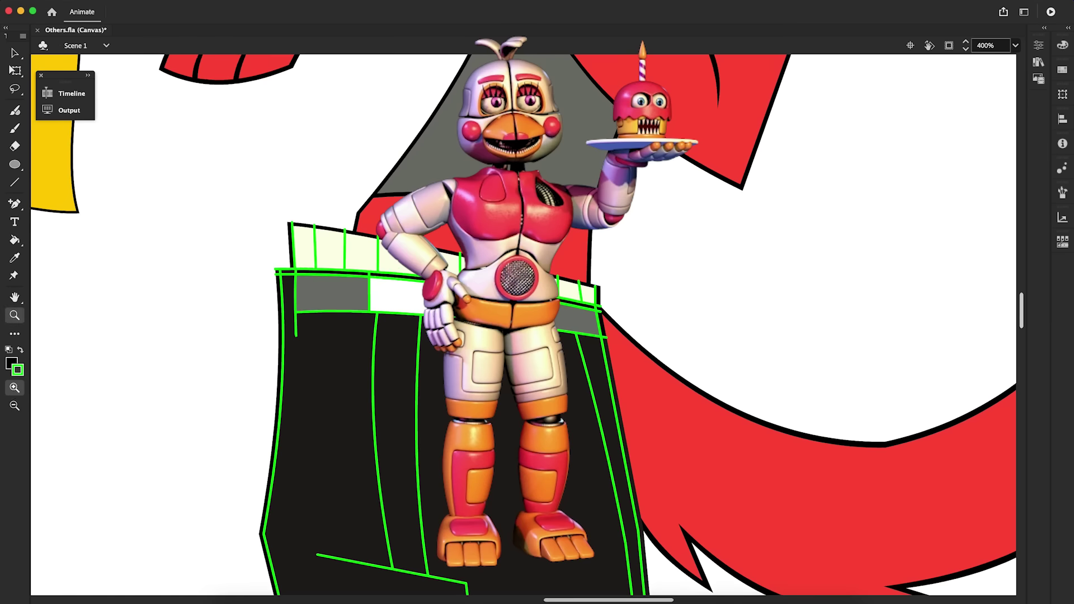
Step: Nudge the belt's lower line down, fill its outline and the buckle's sides black, and delete the lower guide line
key("v")
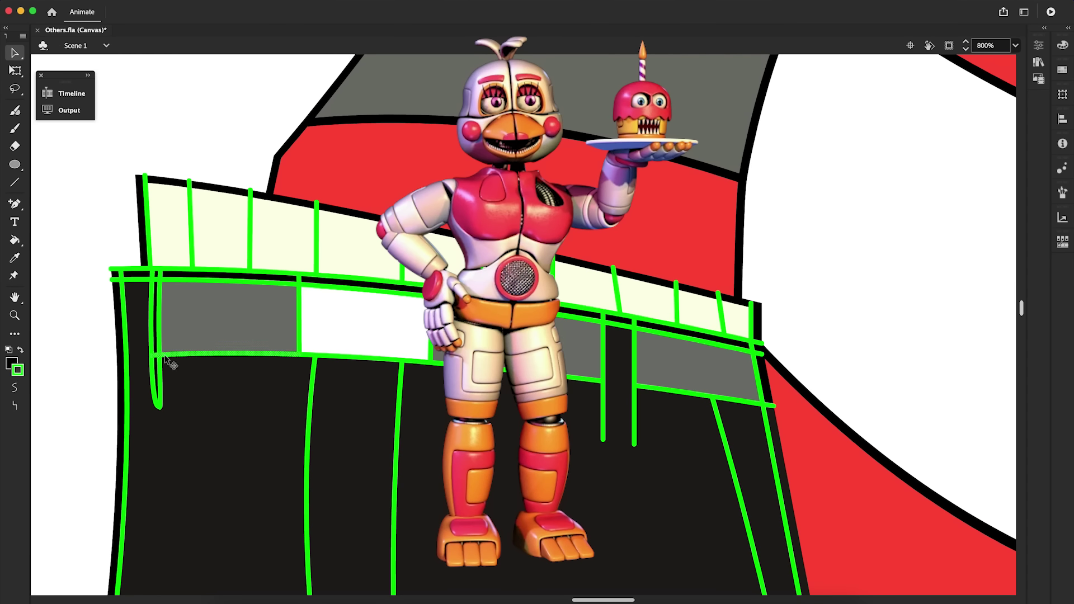
key("Down")
key("Down")
key("k")
left_click(344, 364)
key("v")
key("Delete")
Step: Draw a slanted second line beside each edge of the belt loop to form tapered strokes
right_click(98, 333)
left_click(122, 381)
key("n")
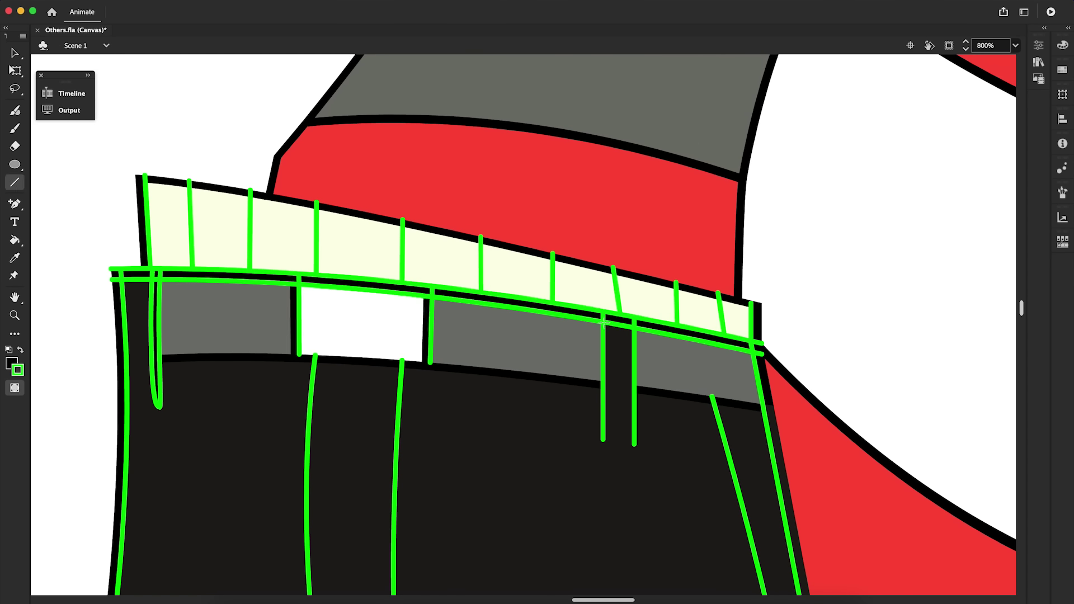
left_click_drag(596, 321, 603, 439)
key("v")
key("n")
left_click_drag(644, 329, 635, 445)
Step: Fill the narrow gaps between the doubled fly lines on the trousers black and delete the duplicate green guide lines
key("v")
right_click(590, 492)
left_click_drag(1022, 309, 1021, 321)
key("k")
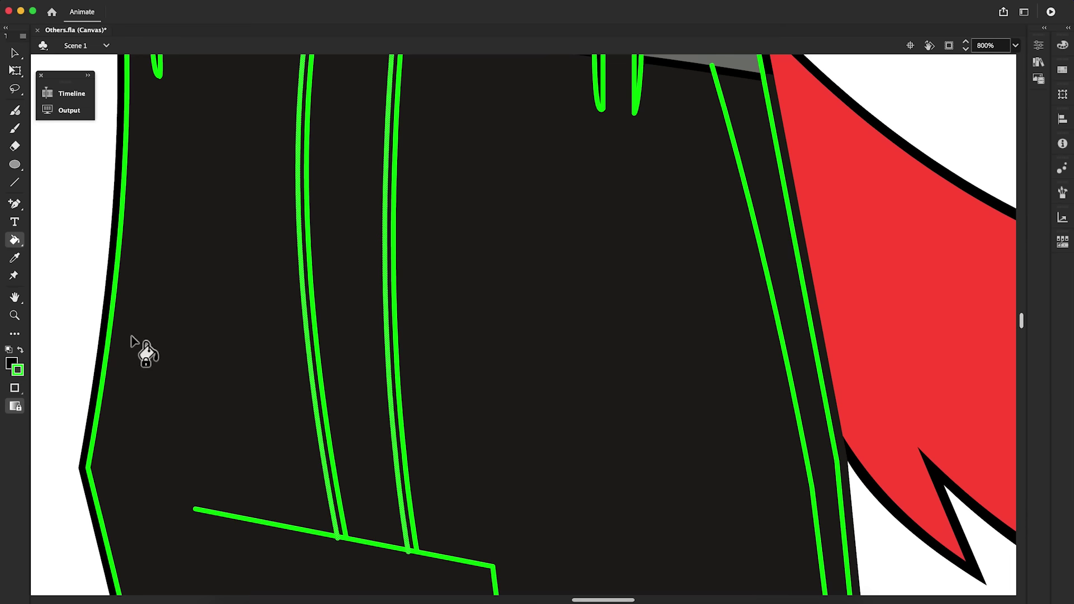
left_click(312, 336)
left_click(392, 336)
key("v")
key("Delete")
Step: Duplicate the shirt hem's vertical rib lines slightly to the left of the originals and fill the gaps between them black
key("z")
left_click(496, 195, "alt")
key("v")
left_click(385, 197)
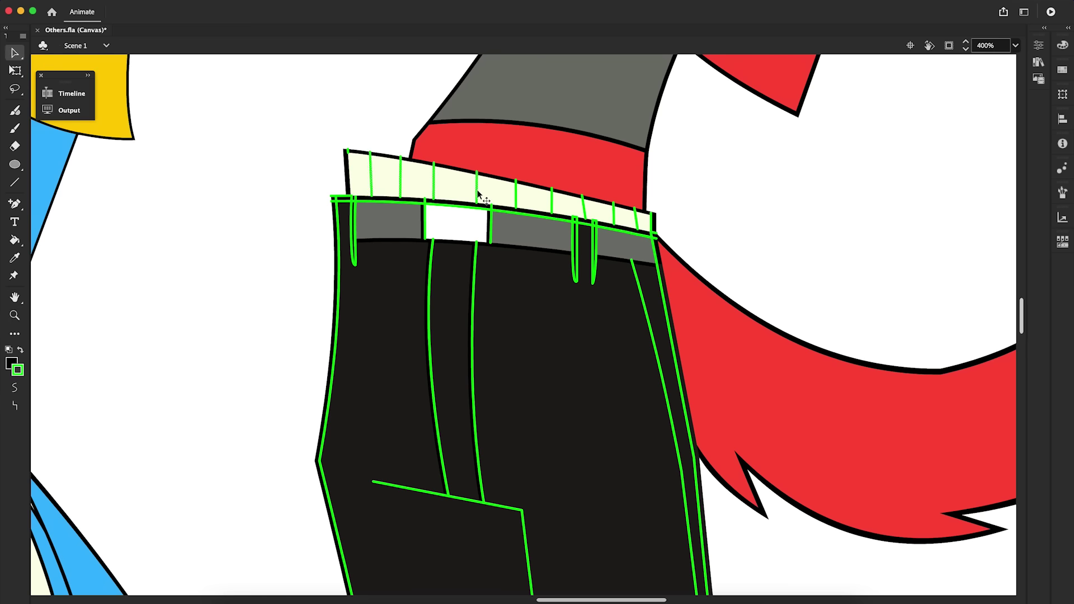
right_click(637, 221)
left_click(668, 312)
key("super+shift+v")
key("Left")
key("Left")
key("k")
left_click(432, 192)
Step: Nudge the outline segments along the right trouser leg's outer side and lower hem inward from the fabric's edge
key("v")
mouse_move(623, 128)
left_mouse_down()
mouse_move(274, 354)
mouse_move(356, 517)
left_mouse_up()
left_click(18, 370)
left_click_drag(1022, 316, 1022, 445)
left_click_drag(654, 600, 676, 600)
double_click(809, 198)
key("Left")
key("Left")
double_click(806, 462)
key("Left")
key("Up")
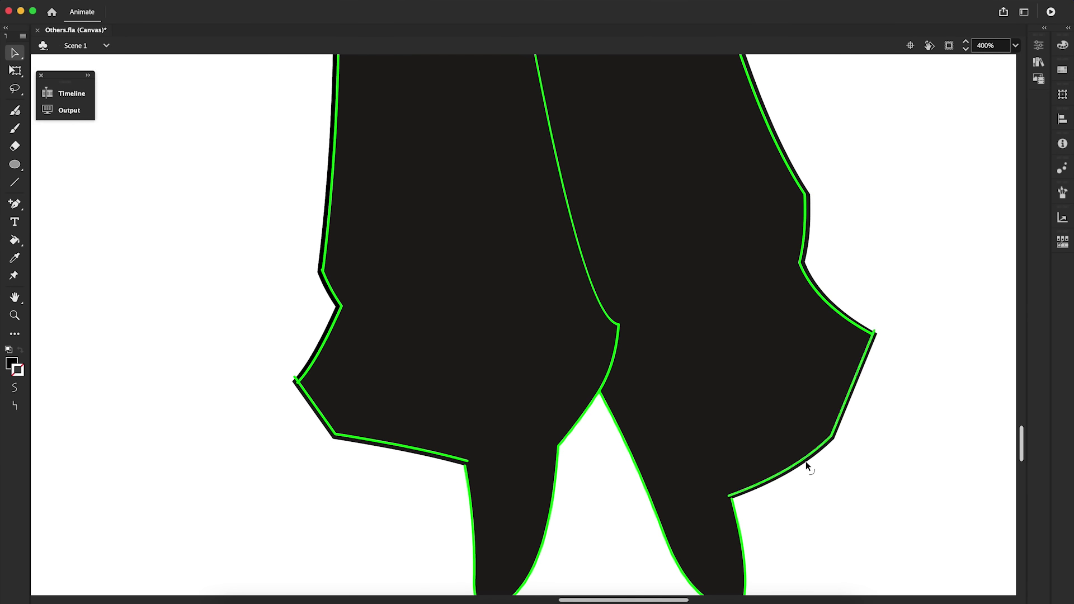
Step: Adjust the right cuff's corner point and nudge the right foot's outer line inward to form its black outline
left_click_drag(871, 337, 871, 336)
left_click(741, 537)
key("Left")
key("Left")
left_click_drag(1021, 441, 1022, 449)
key("k")
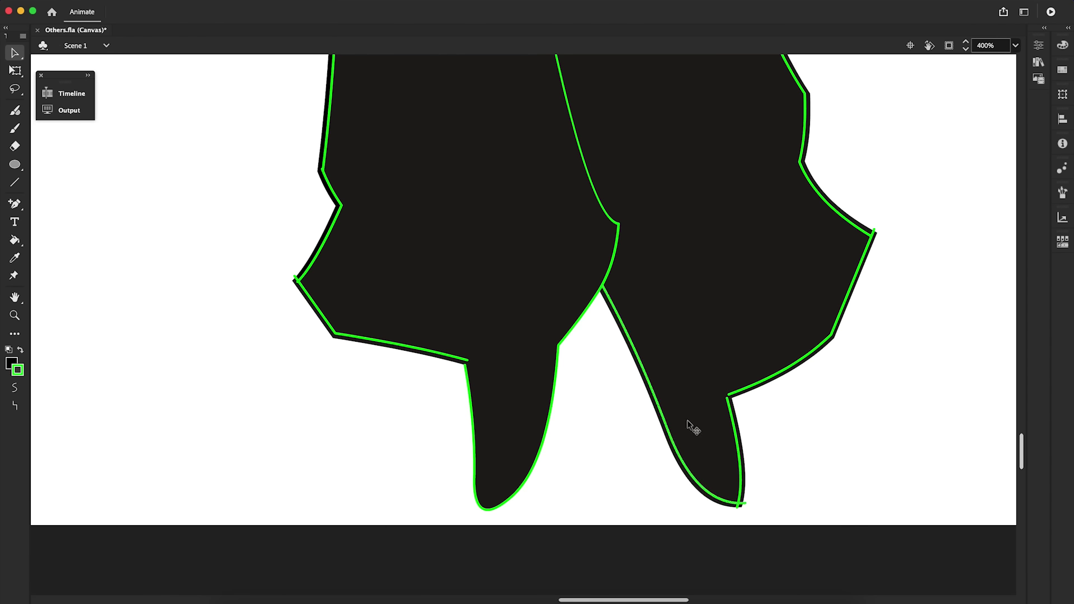
scroll(557, 417, "up", 3)
Step: Nudge the left foot's outline to the right, fill the resulting edge gaps black, and delete the foot's guide lines
key("v")
left_click(556, 454)
key("Right")
key("Right")
left_click_drag(470, 444, 469, 439)
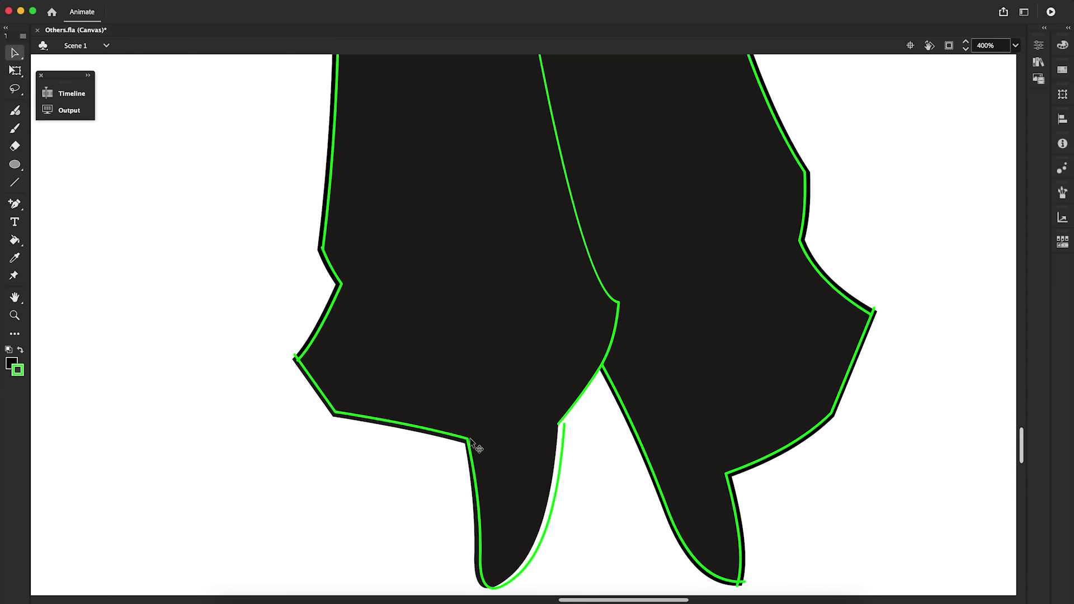
left_click(487, 587)
key("Delete")
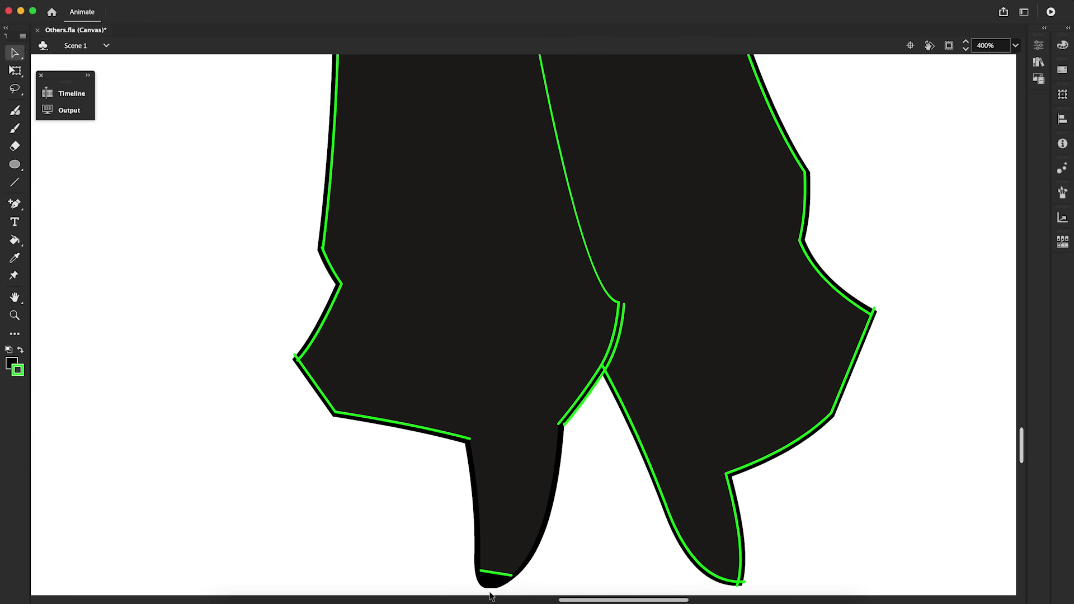
Step: Join the doubled seam lines at the trousers' thigh into a pointed tapered stroke and undo the misplaced black fill
scroll(607, 294, "up", 15)
double_click(315, 306)
left_click_drag(314, 307, 321, 303)
left_click_drag(216, 281, 209, 285)
key("k")
left_click(437, 280)
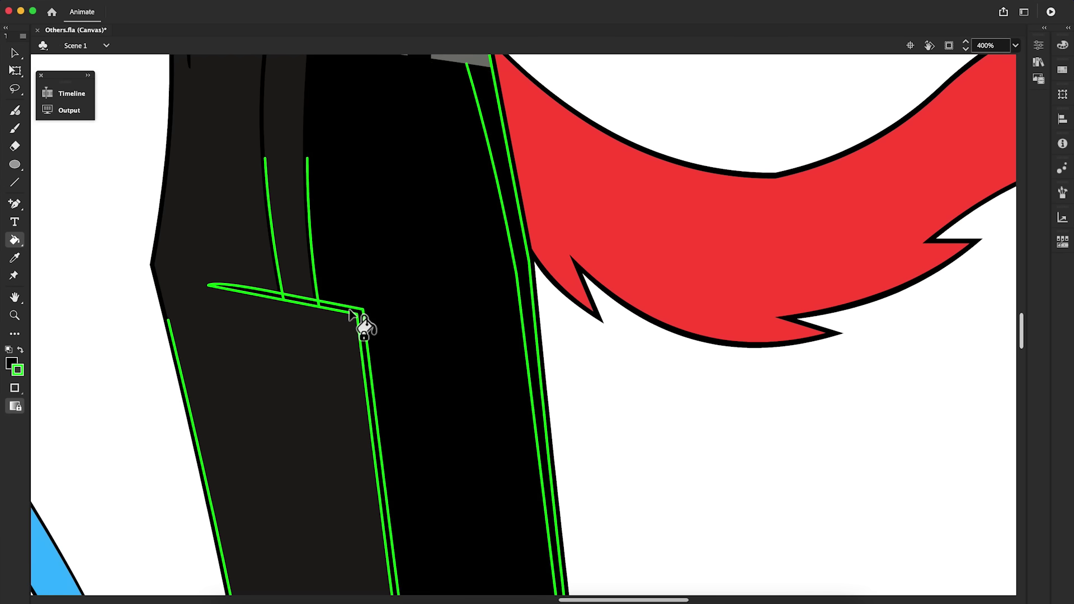
key("super+z")
Step: Draw an N-shaped crease on the red character's snout, taper its strokes, fill them black, and delete the green guides
scroll(1022, 374, "down", 10)
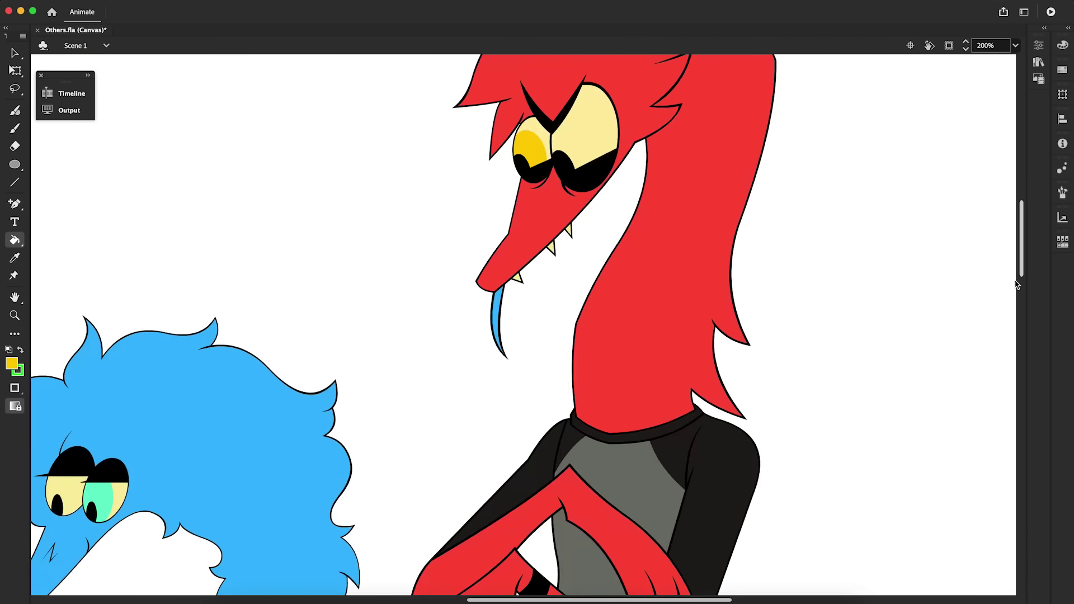
left_click_drag(498, 342, 531, 276)
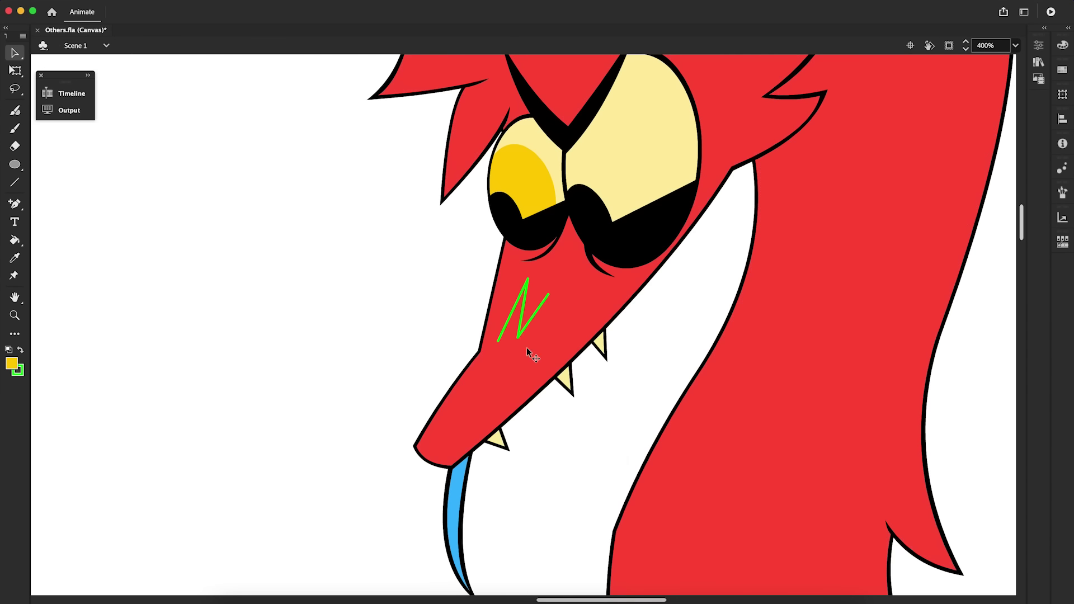
double_click(523, 313)
left_click_drag(523, 314, 499, 341)
key("k")
left_click(531, 309)
key("super+z")
left_click(527, 305)
key("Delete")
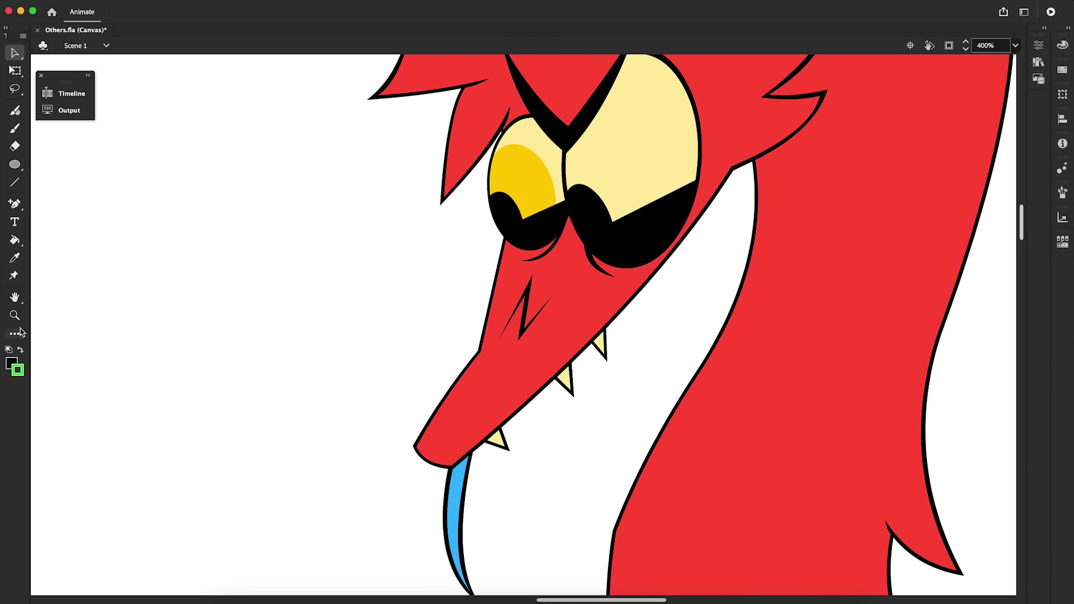